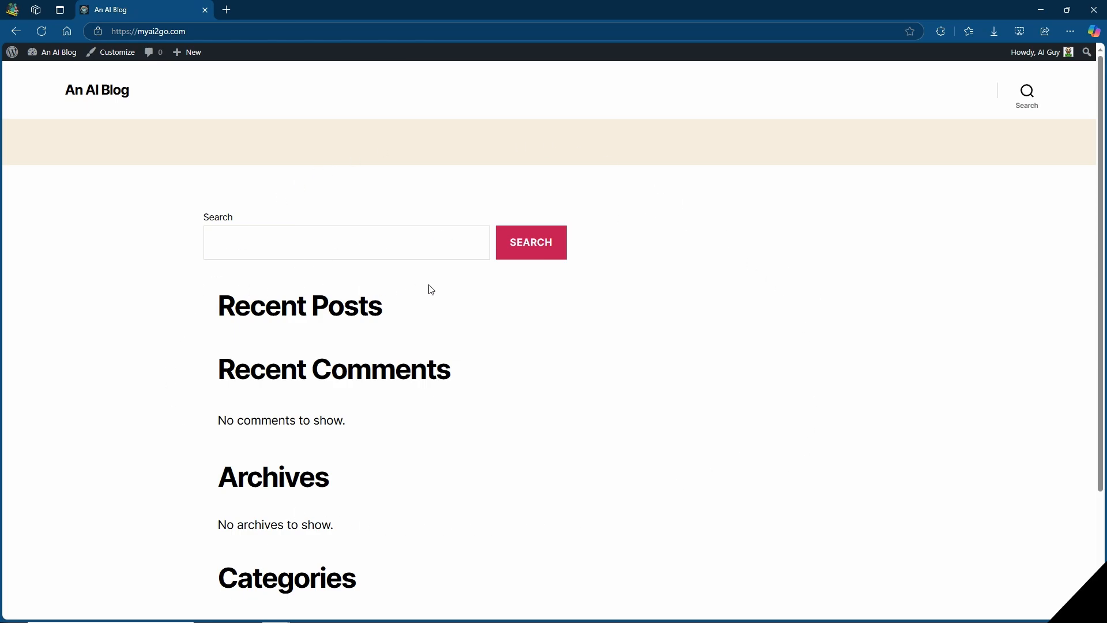
Open the site's WordPress admin area and bring up the page for adding new plugins.
{"action": "scroll", "coordinate": [433, 291], "scroll_direction": "down", "scroll_amount": 3}
{"action": "scroll", "coordinate": [424, 291], "scroll_direction": "up", "scroll_amount": 3}
{"action": "left_click", "coordinate": [10, 56]}
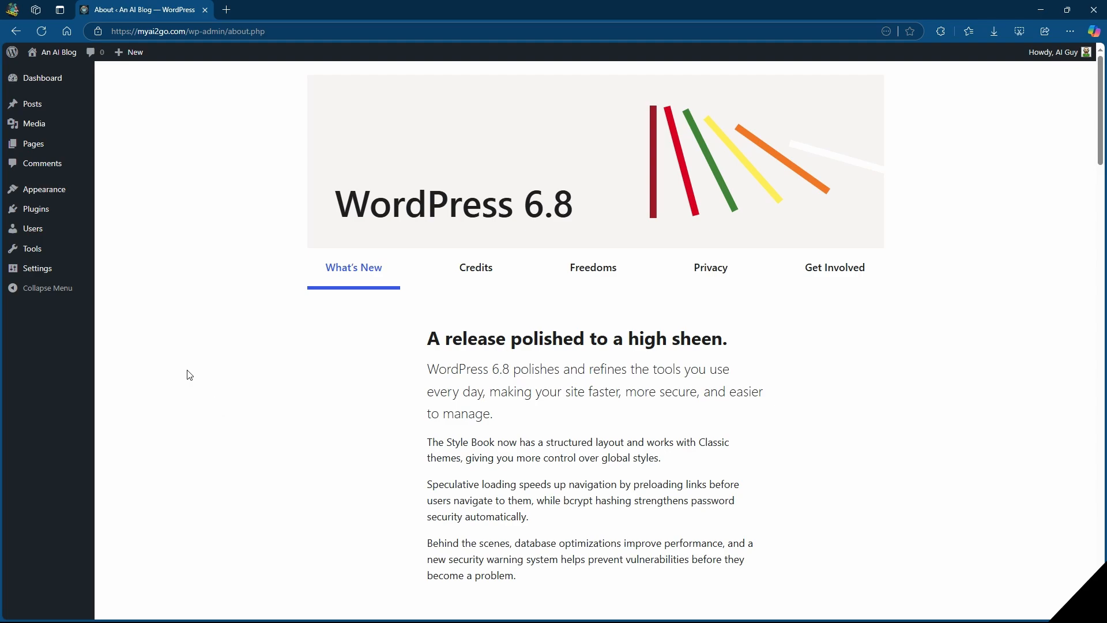
{"action": "mouse_move", "coordinate": [37, 213]}
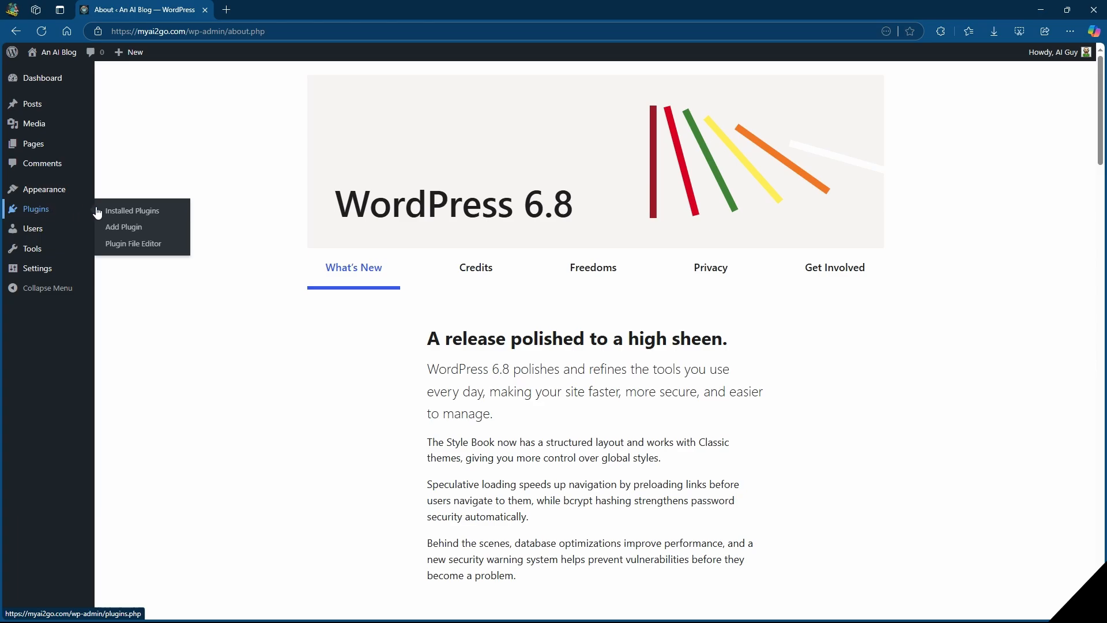
{"action": "left_click", "coordinate": [122, 227]}
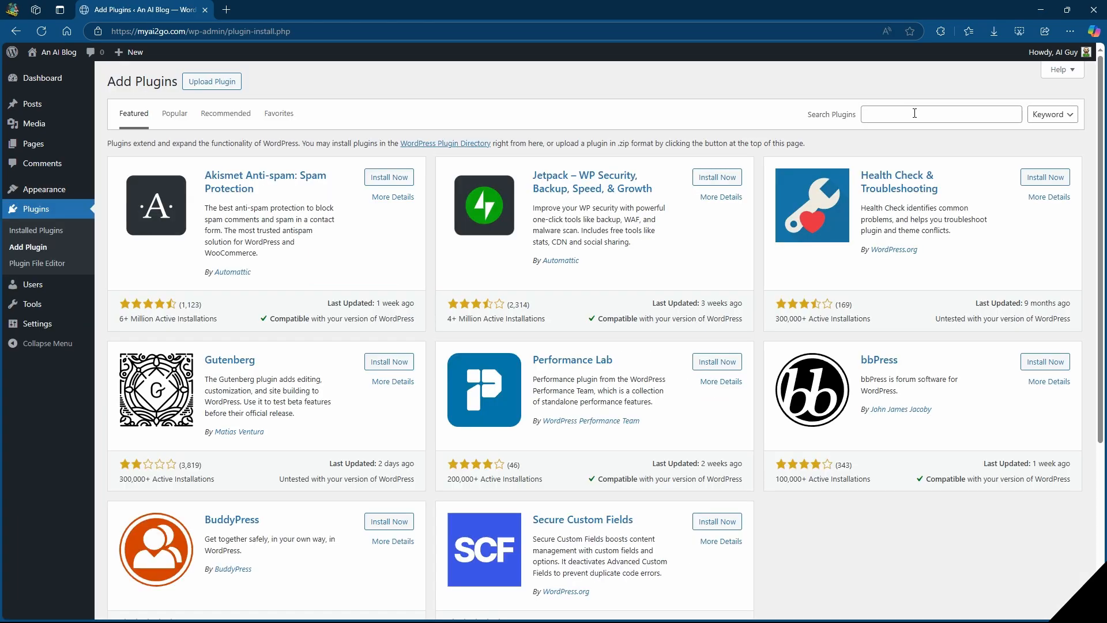
Search the plugin directory for "elementor", then install and activate the Elementor Website Builder plugin.
{"action": "left_click", "coordinate": [915, 113]}
{"action": "type", "text": "elementor"}
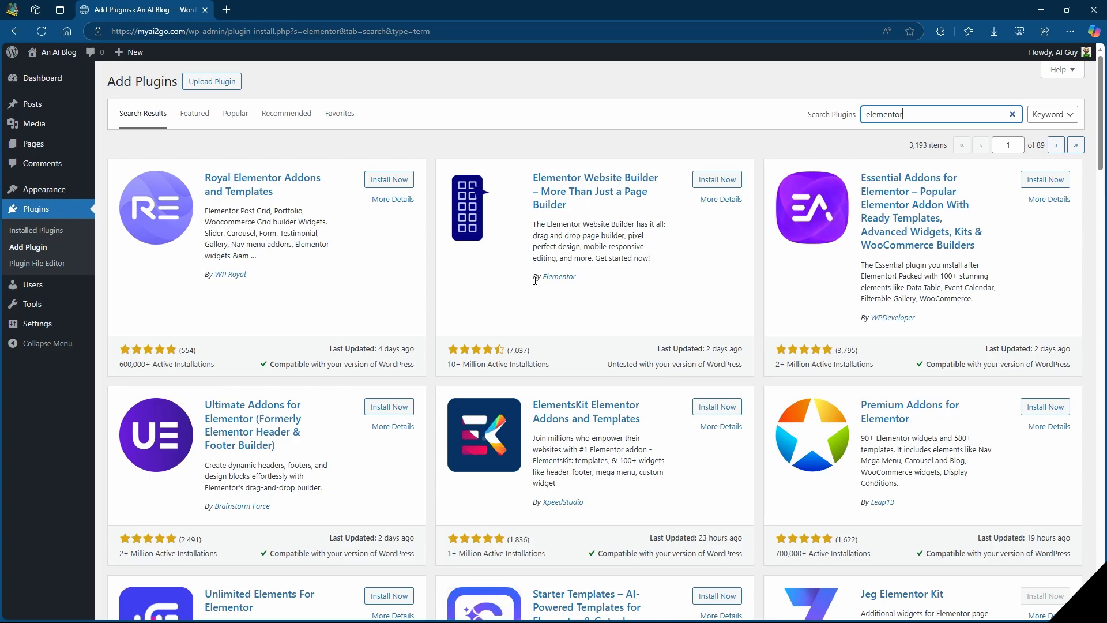
{"action": "left_click_drag", "start_coordinate": [534, 278], "coordinate": [669, 286]}
{"action": "left_click", "coordinate": [669, 285]}
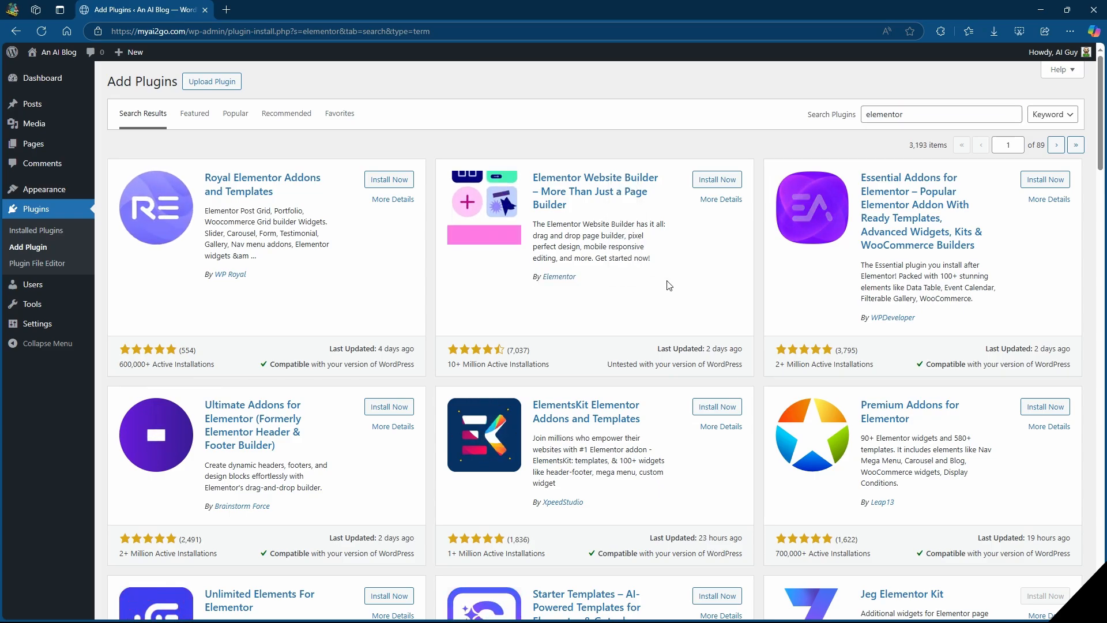
{"action": "left_click", "coordinate": [719, 179]}
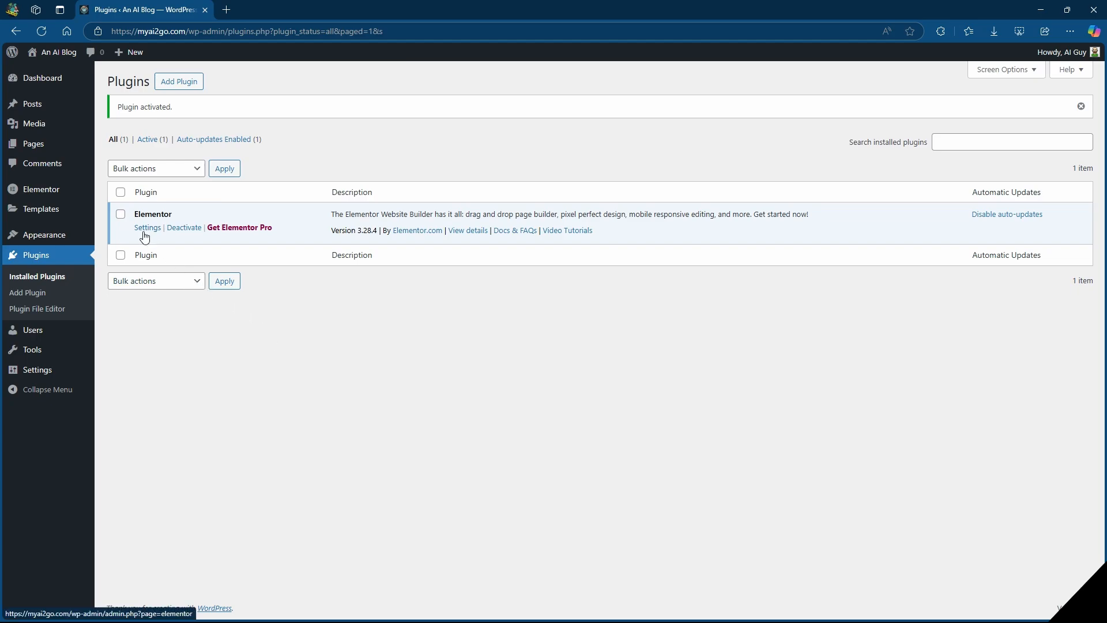
Install the Astra theme from the popular themes and activate it.
{"action": "mouse_move", "coordinate": [27, 238]}
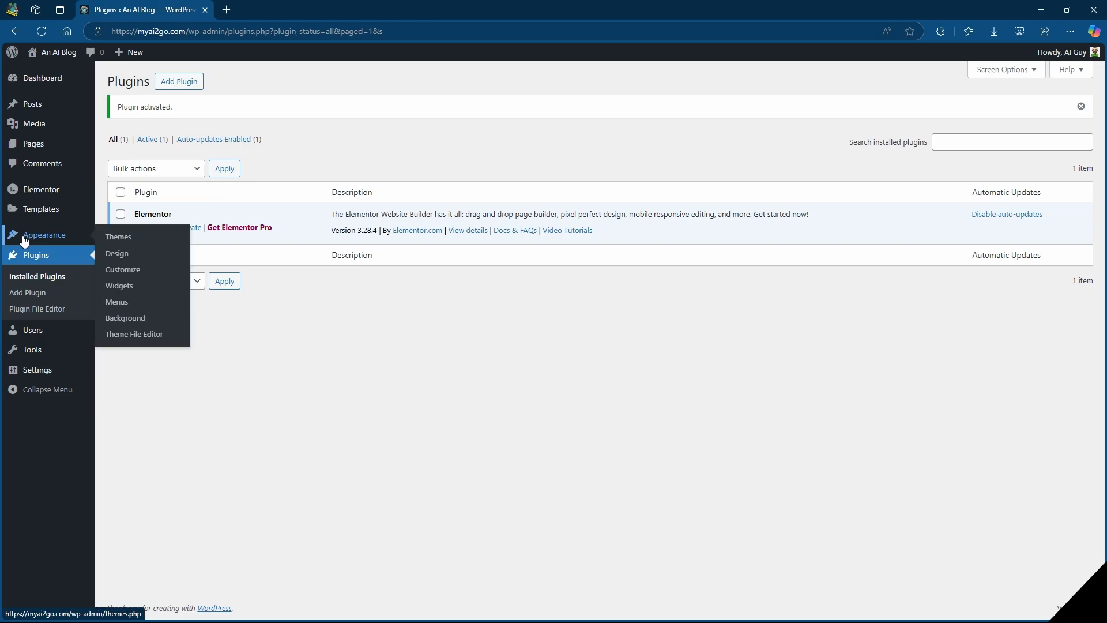
{"action": "left_click", "coordinate": [122, 242]}
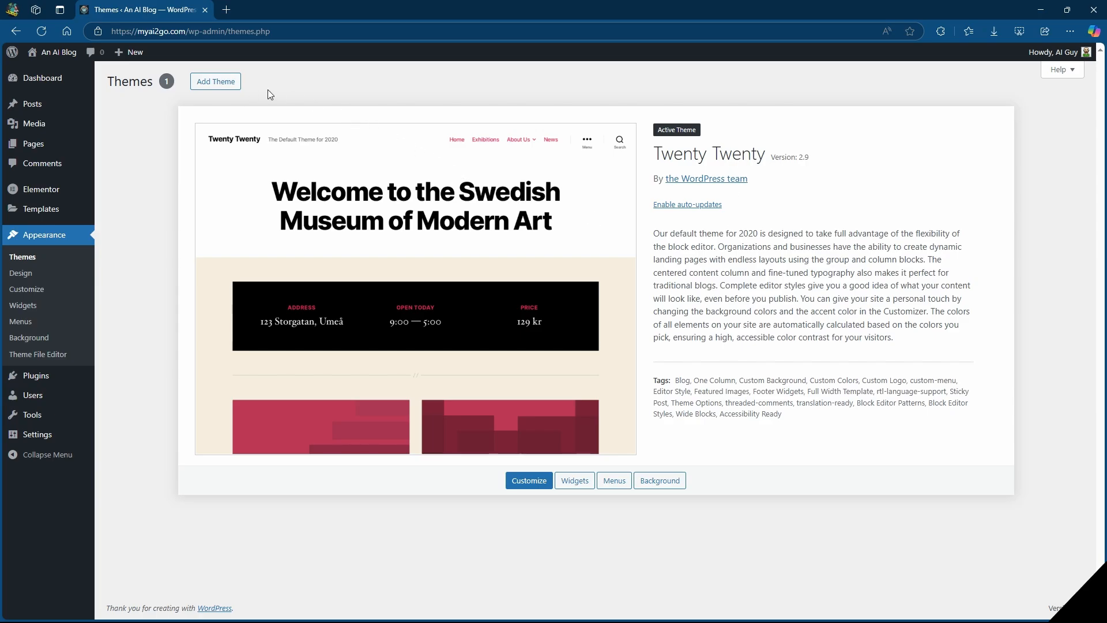
{"action": "left_click", "coordinate": [221, 83]}
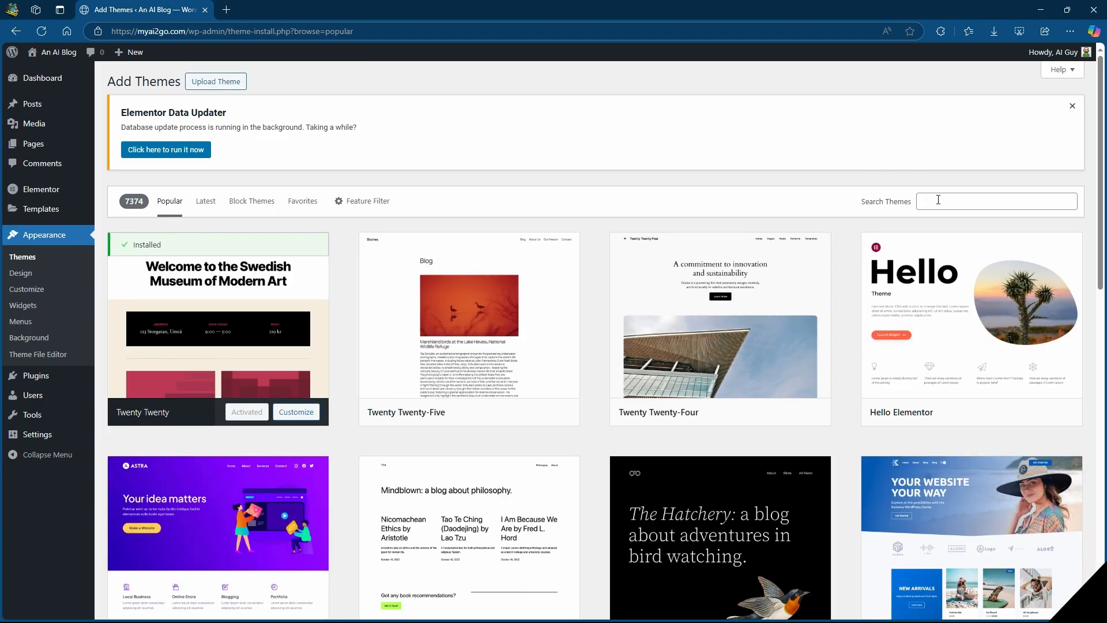
{"action": "scroll", "coordinate": [957, 210], "scroll_direction": "down", "scroll_amount": 3}
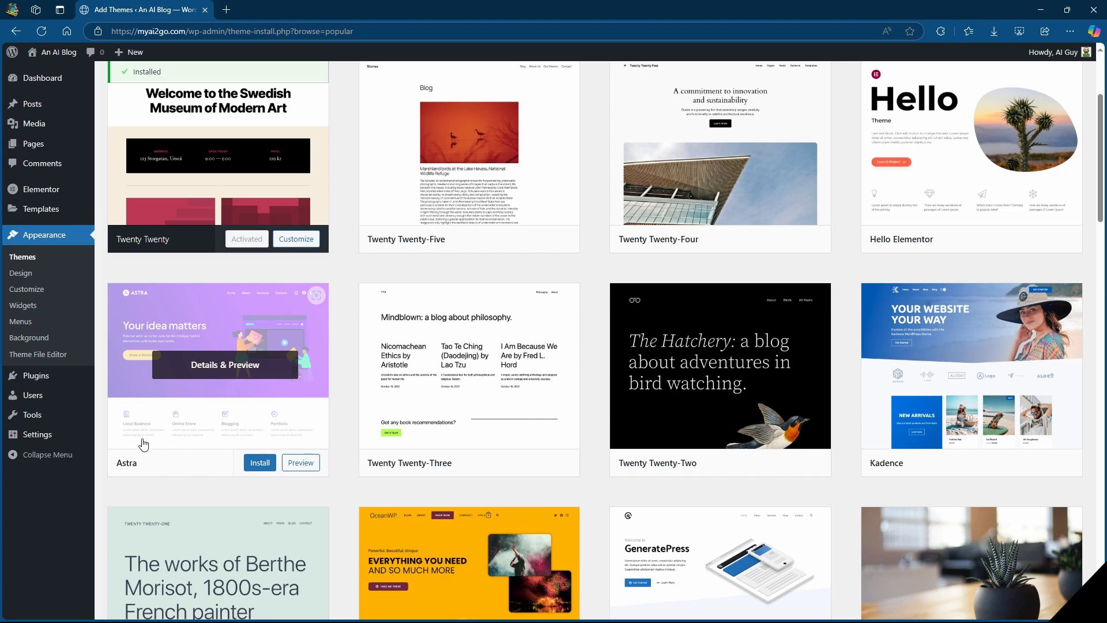
{"action": "left_click", "coordinate": [258, 469]}
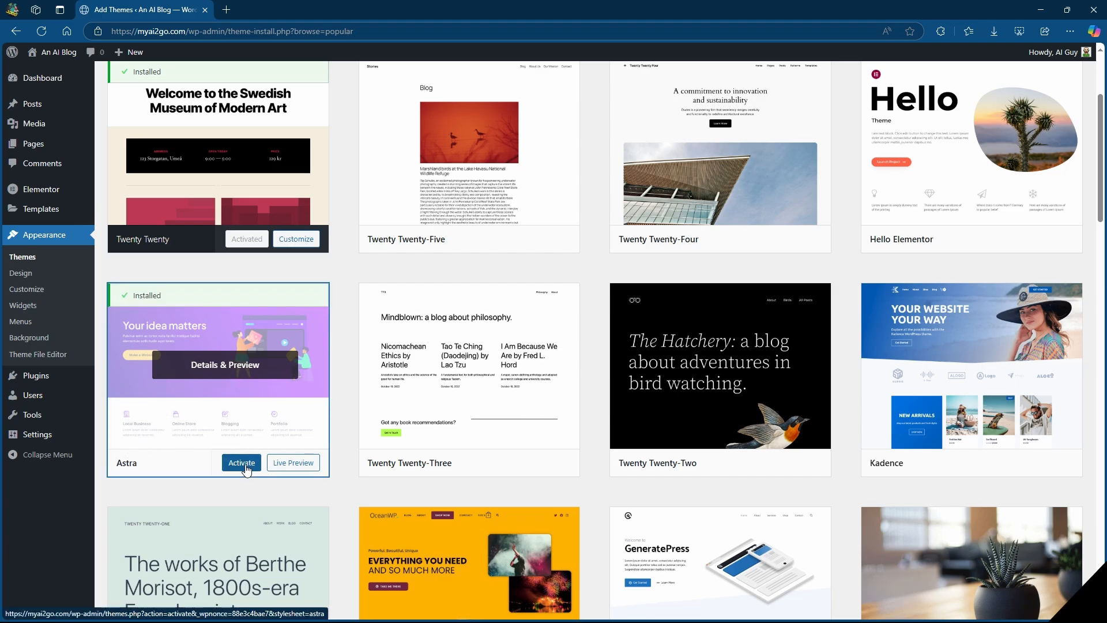
{"action": "left_click", "coordinate": [245, 467]}
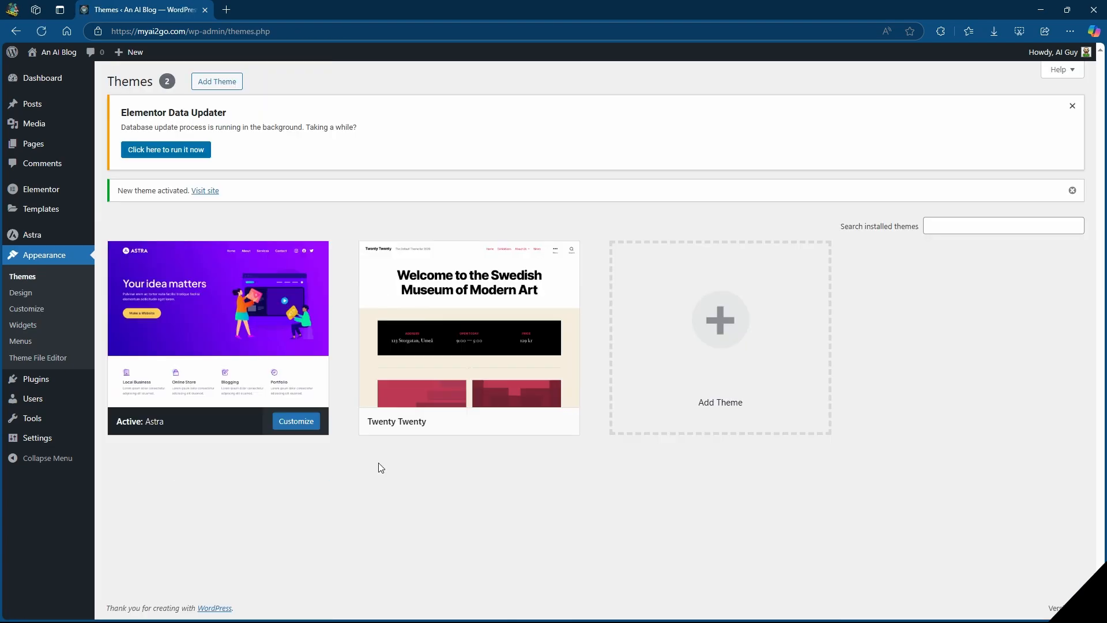
Delete the inactive Twenty Twenty theme from the site.
{"action": "left_click", "coordinate": [461, 343]}
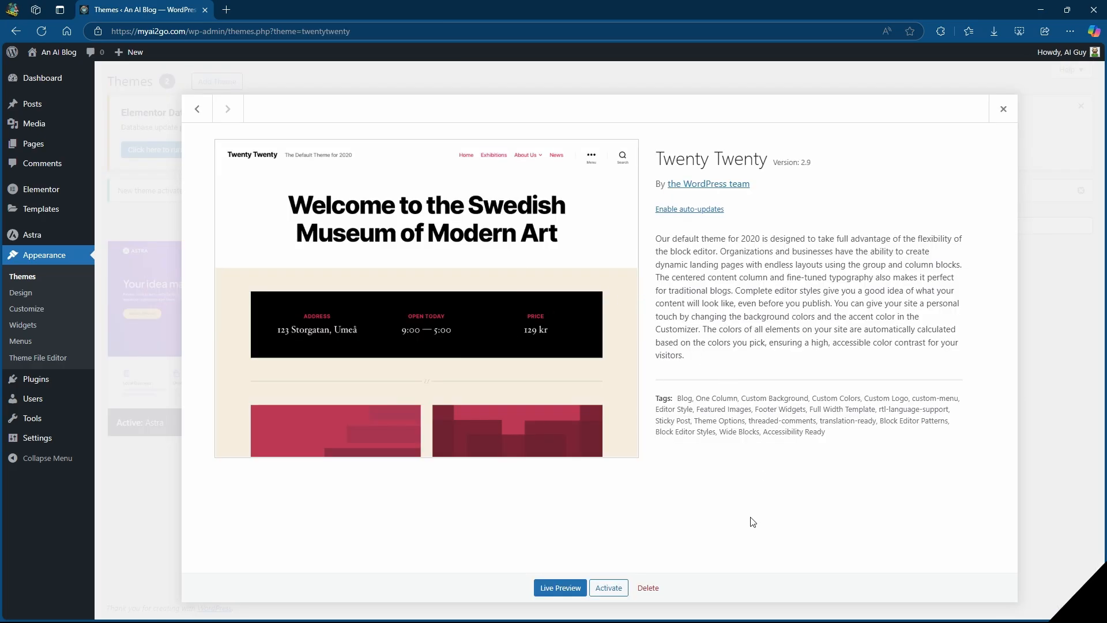
{"action": "left_click", "coordinate": [648, 588]}
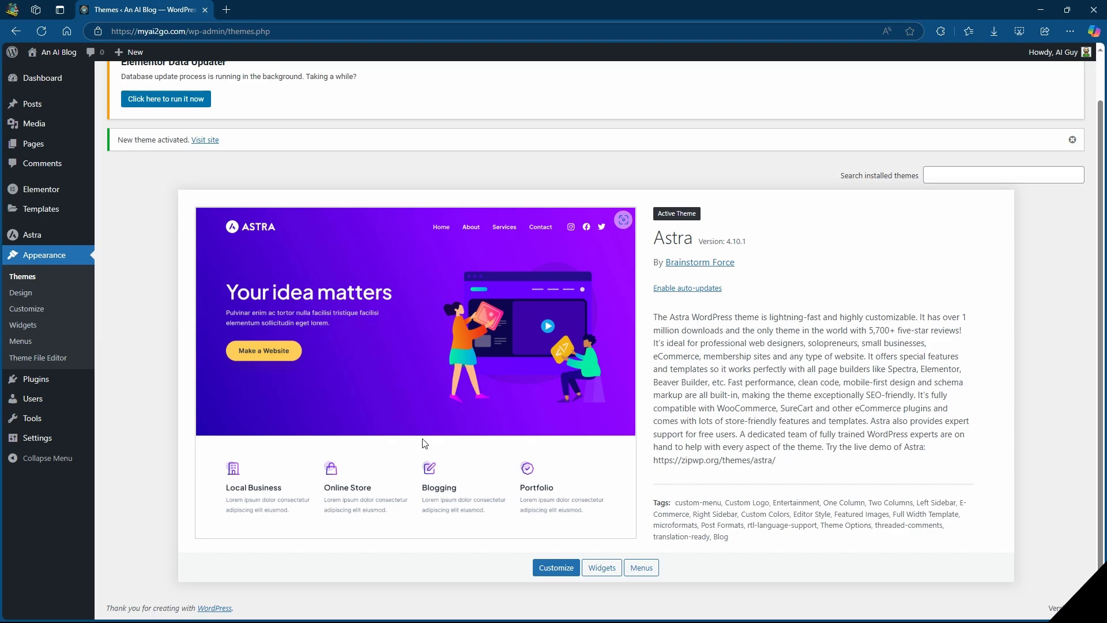
Create a blank page titled "Home", publish it, and return to the pages list.
{"action": "mouse_move", "coordinate": [34, 441]}
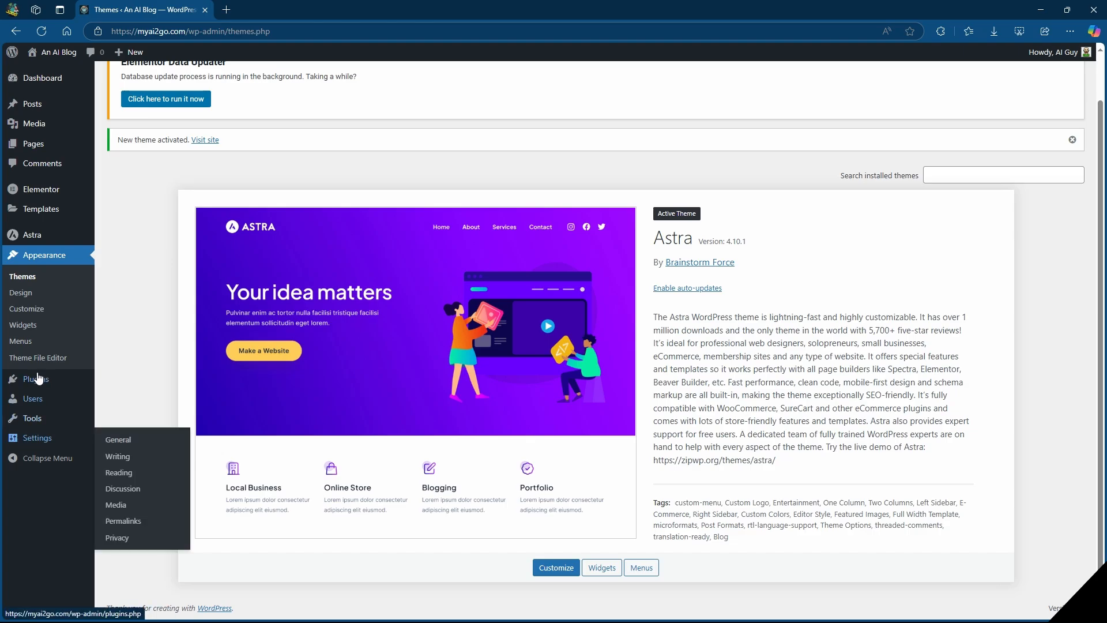
{"action": "mouse_move", "coordinate": [33, 145]}
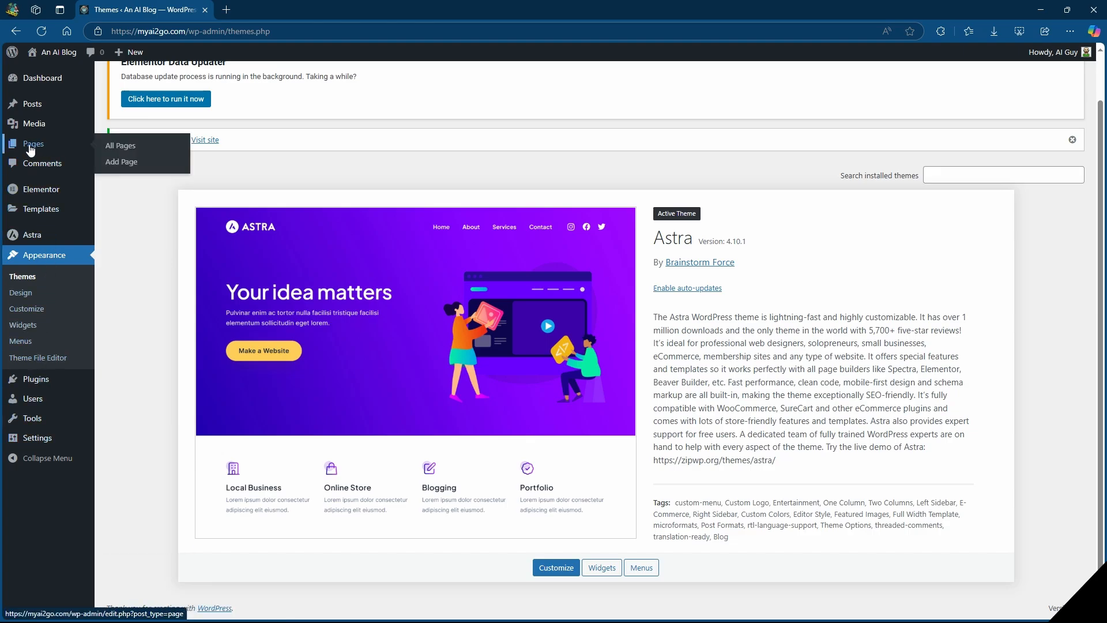
{"action": "left_click", "coordinate": [118, 162]}
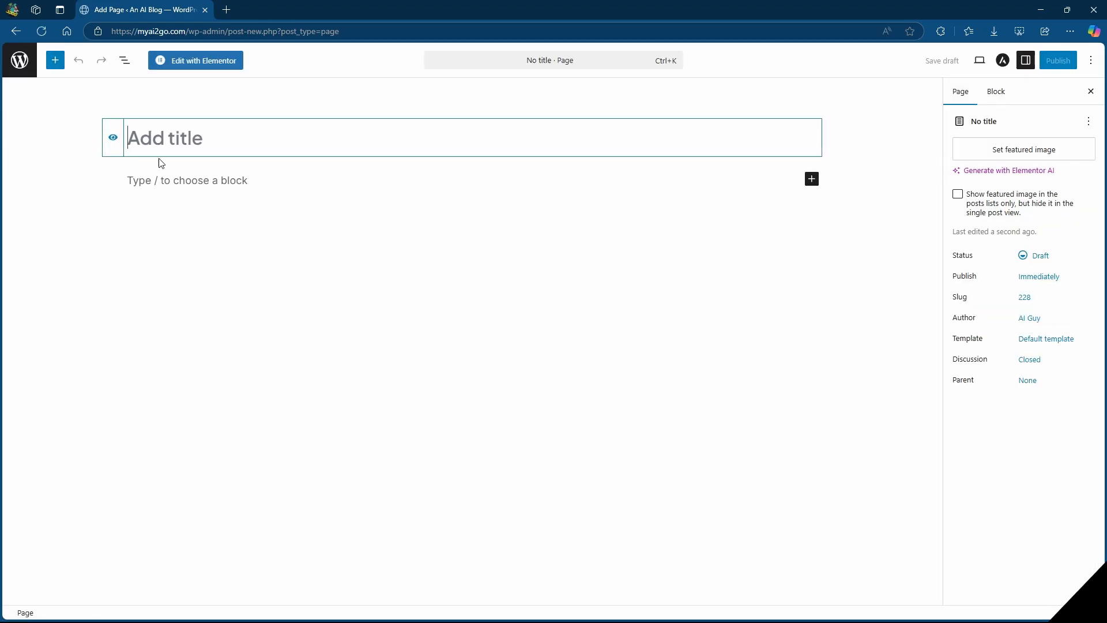
{"action": "type", "text": "Home"}
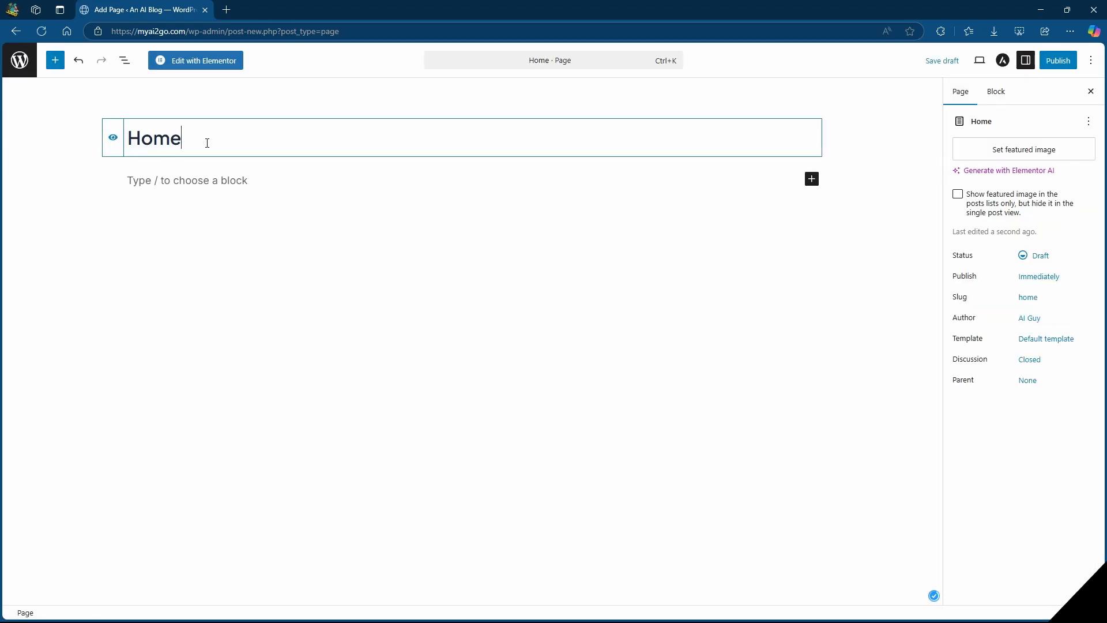
{"action": "left_click", "coordinate": [1059, 65]}
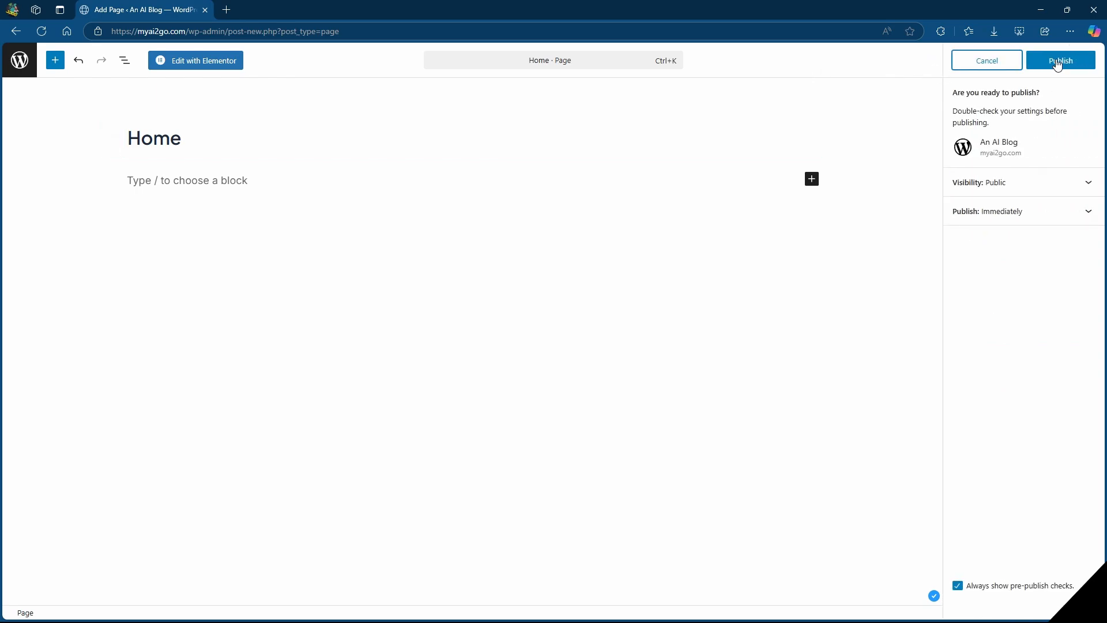
{"action": "left_click", "coordinate": [1059, 64]}
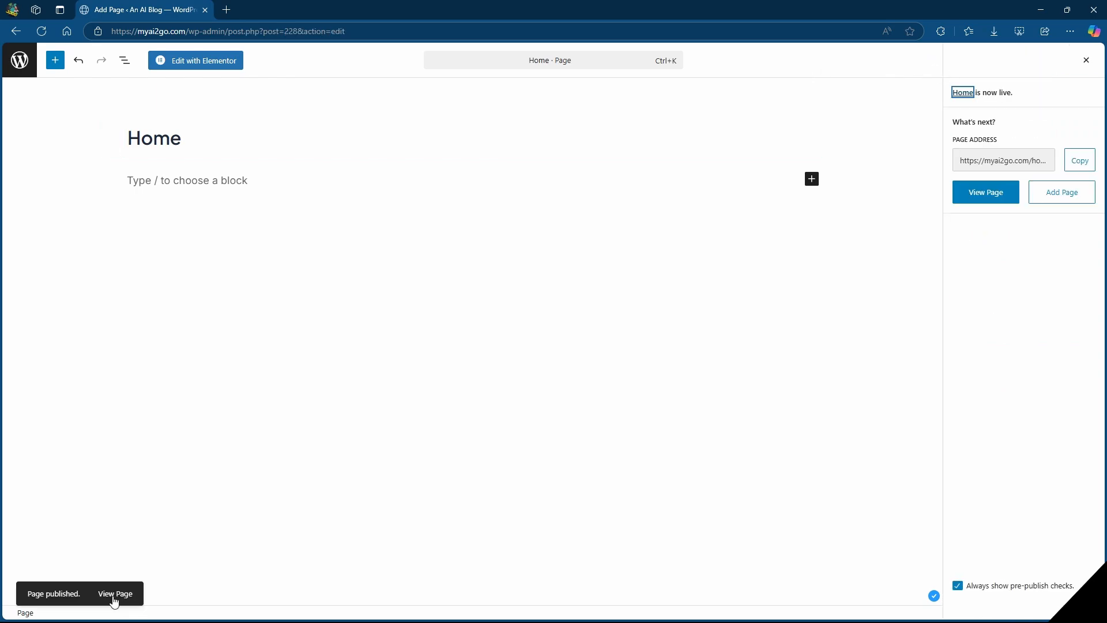
{"action": "left_click", "coordinate": [18, 61]}
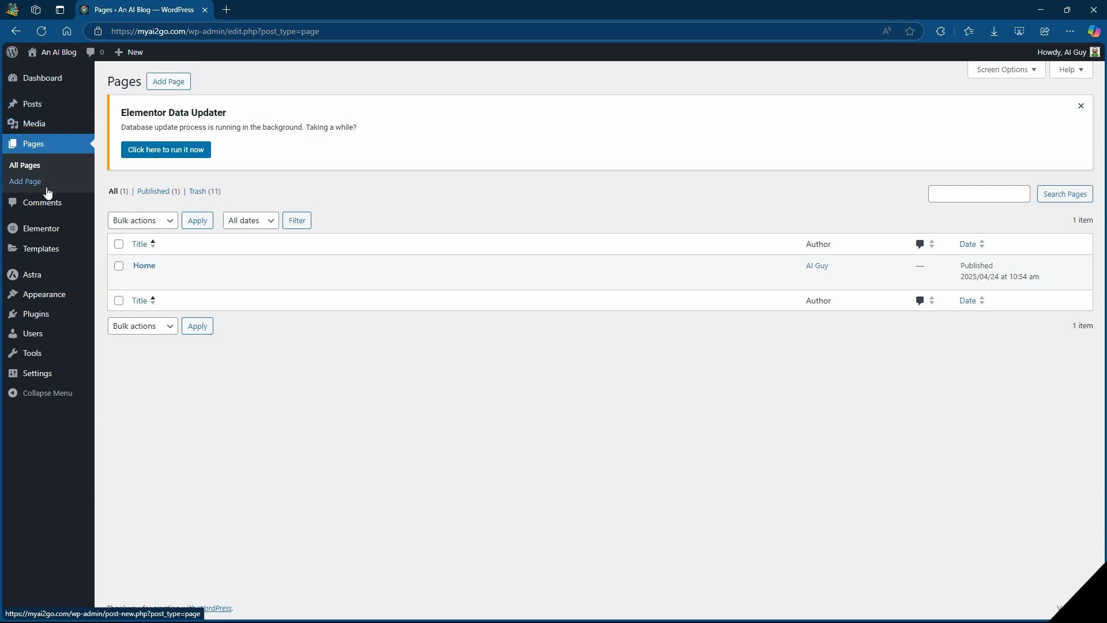
{"action": "mouse_move", "coordinate": [46, 381]}
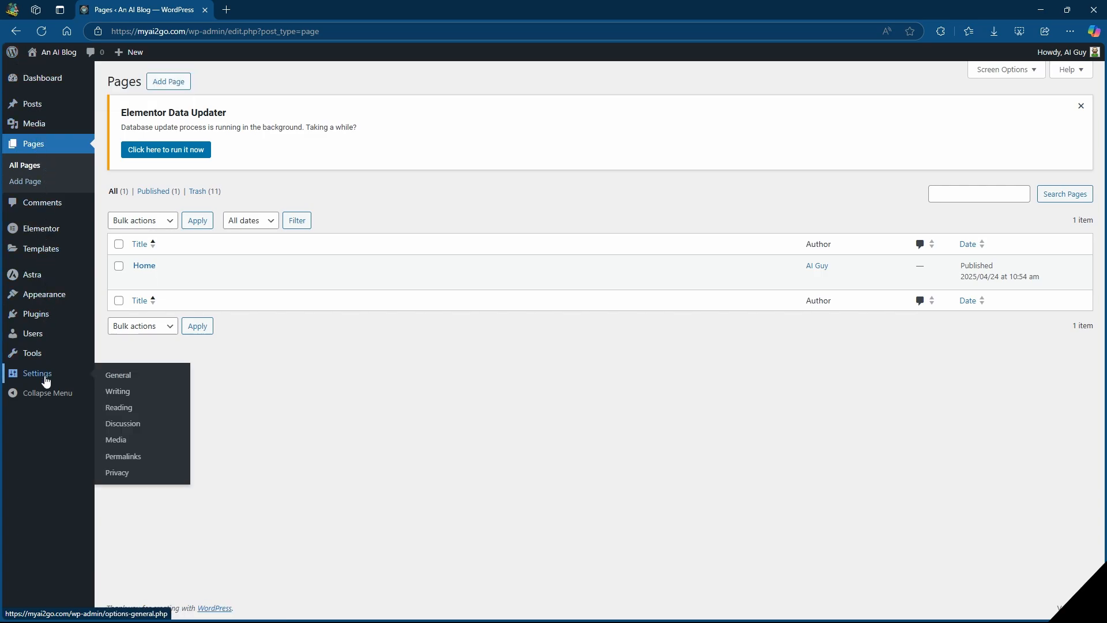
{"action": "left_click", "coordinate": [128, 380]}
{"action": "left_click", "coordinate": [276, 336]}
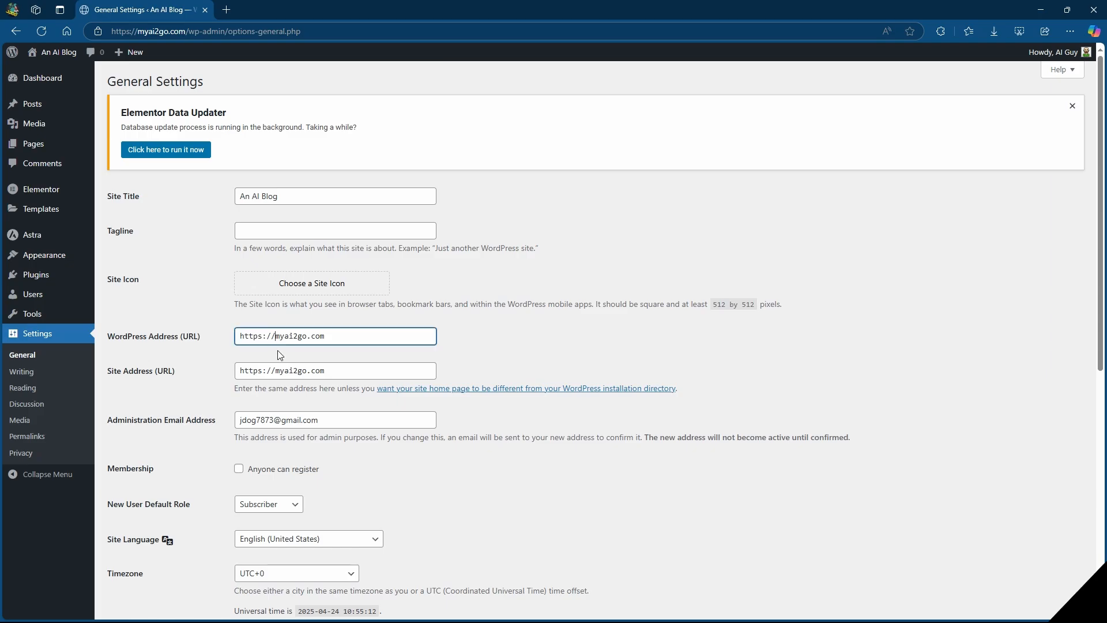
{"action": "type", "text": "www."}
{"action": "left_click_drag", "start_coordinate": [259, 336], "coordinate": [264, 336]}
{"action": "left_click", "coordinate": [293, 339]}
{"action": "left_click_drag", "start_coordinate": [258, 338], "coordinate": [264, 337]}
{"action": "left_click", "coordinate": [264, 372]}
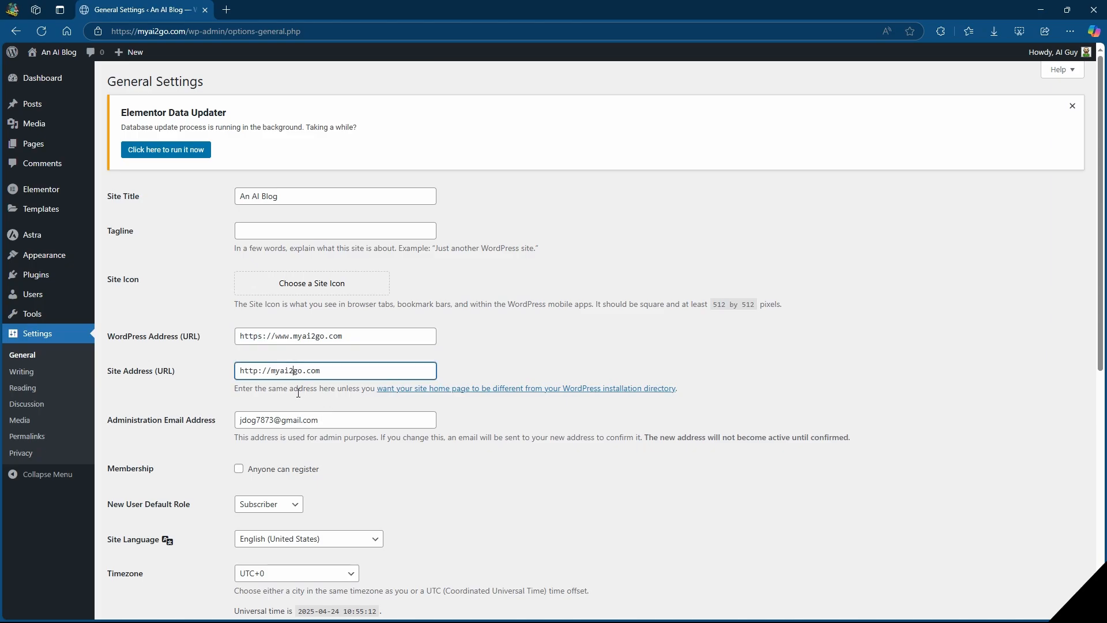
{"action": "key", "text": "BackSpace"}
{"action": "type", "text": "swww."}
{"action": "scroll", "coordinate": [278, 372], "scroll_direction": "down", "scroll_amount": 7}
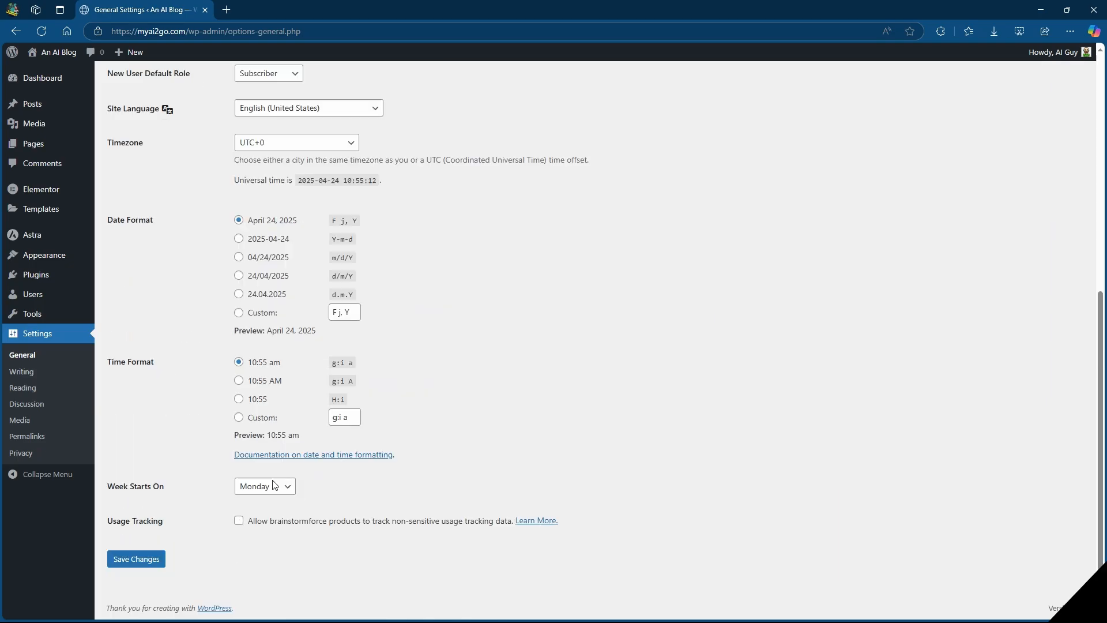
{"action": "left_click", "coordinate": [130, 560]}
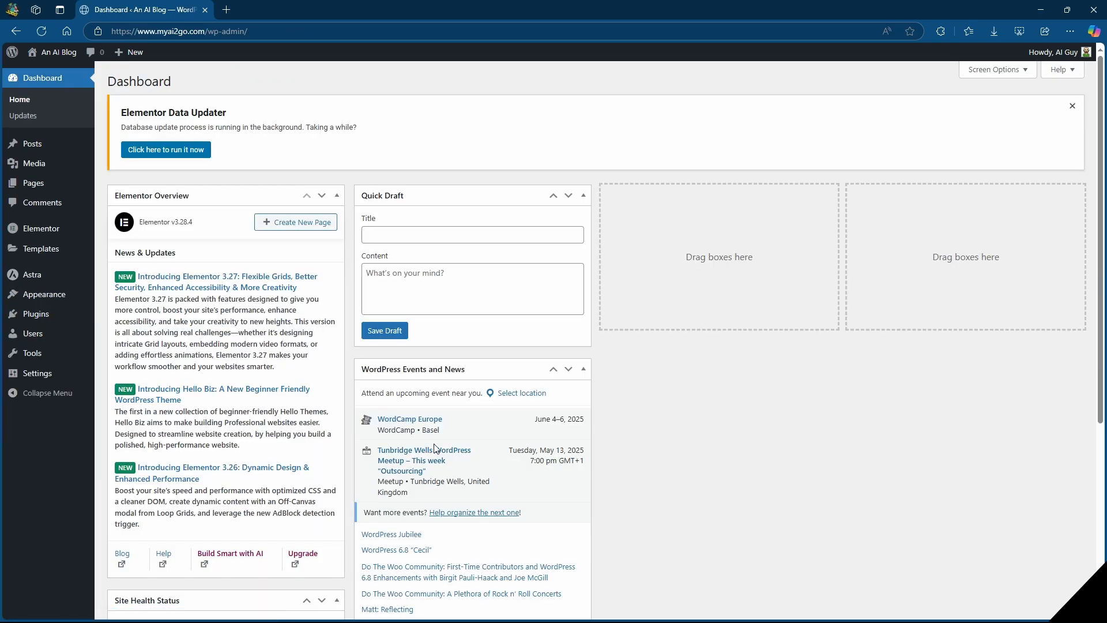
In the reading settings, make the homepage display a static page and choose Home as the homepage, leaving the posts page unselected.
{"action": "mouse_move", "coordinate": [35, 376]}
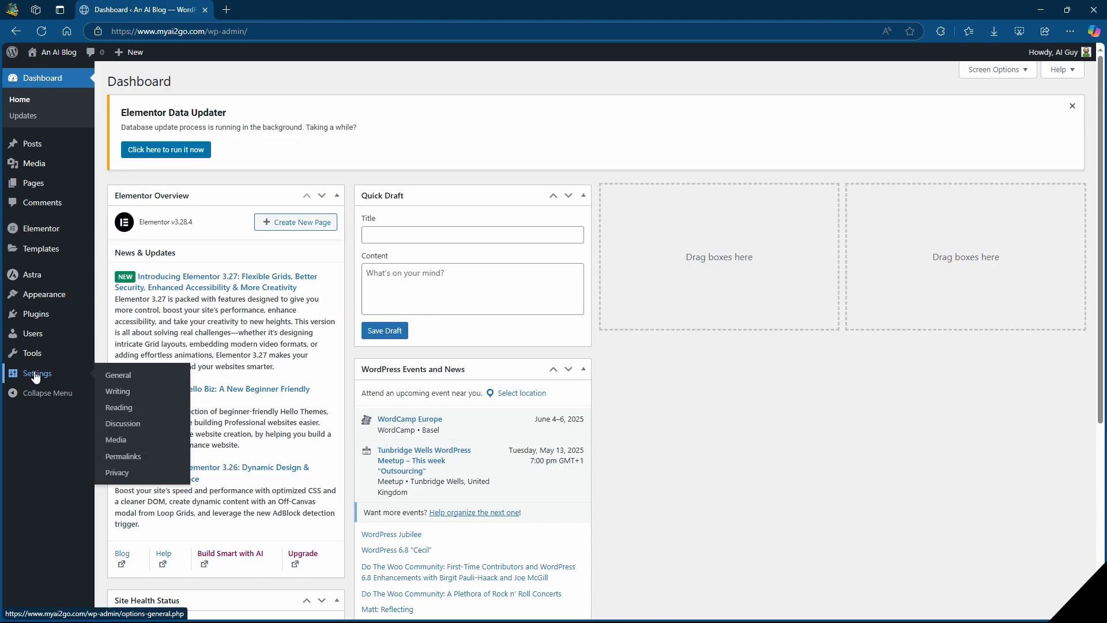
{"action": "left_click", "coordinate": [126, 410]}
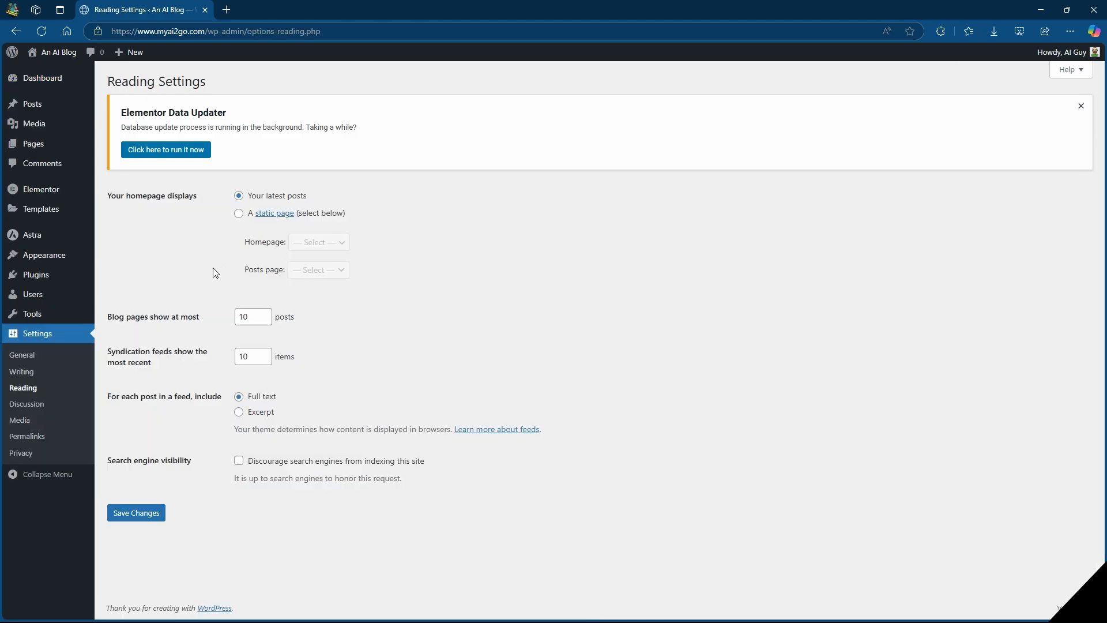
{"action": "left_click", "coordinate": [239, 214]}
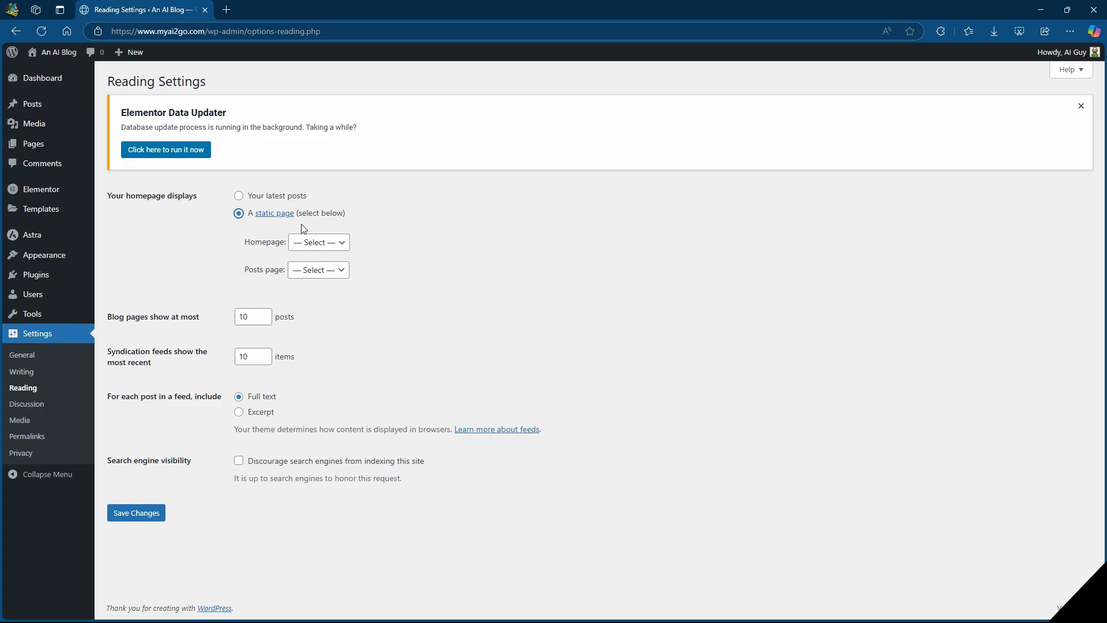
{"action": "left_click", "coordinate": [320, 243]}
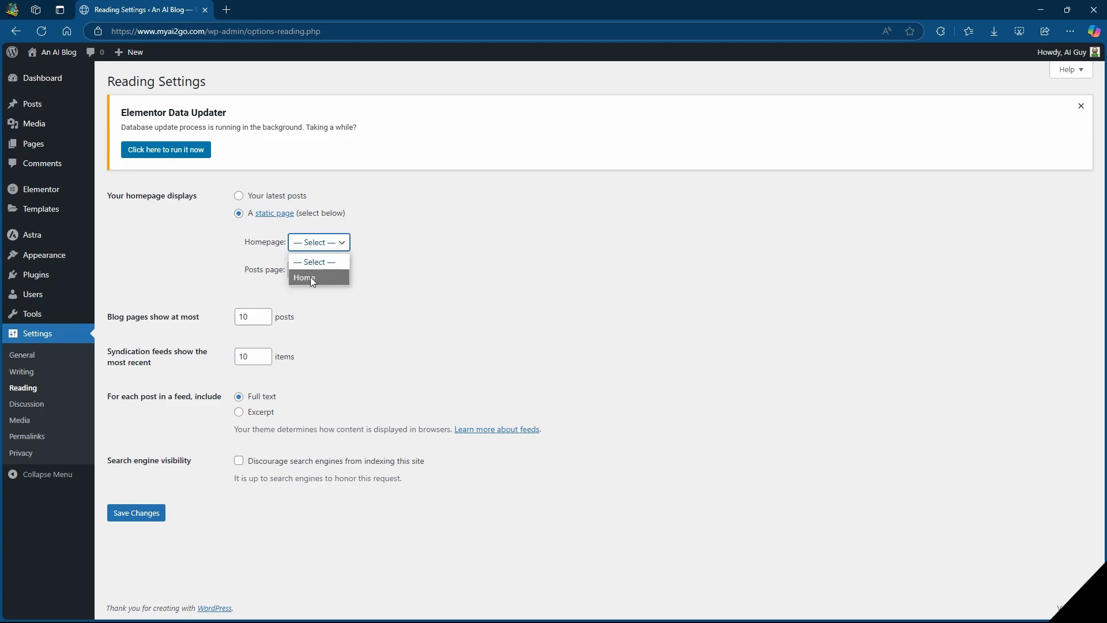
{"action": "left_click", "coordinate": [311, 278]}
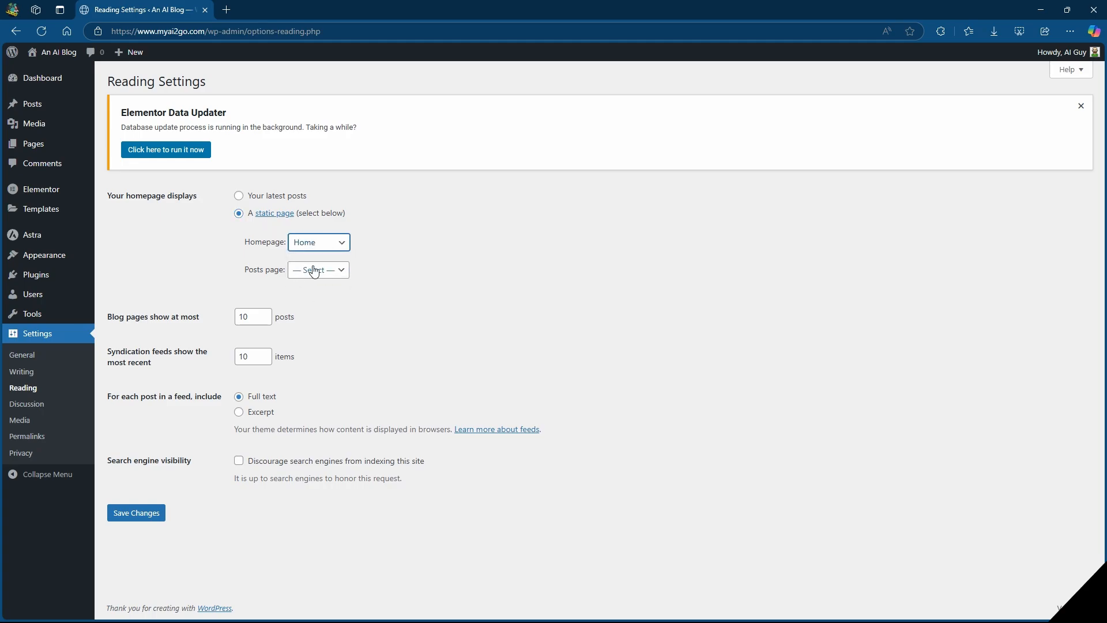
{"action": "left_click", "coordinate": [316, 274]}
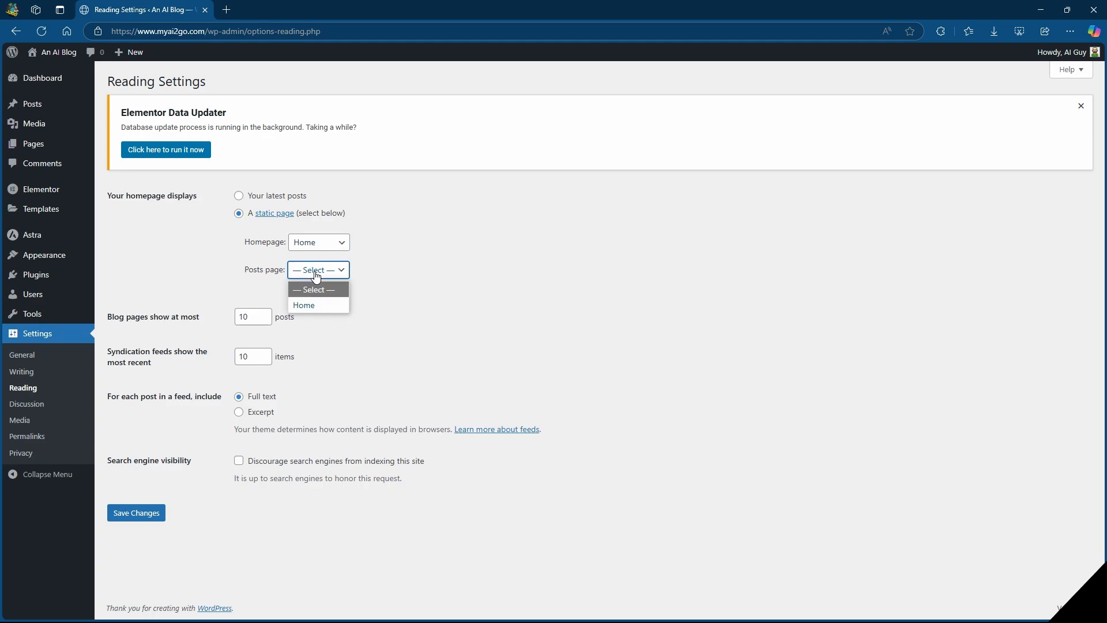
{"action": "left_click", "coordinate": [372, 278]}
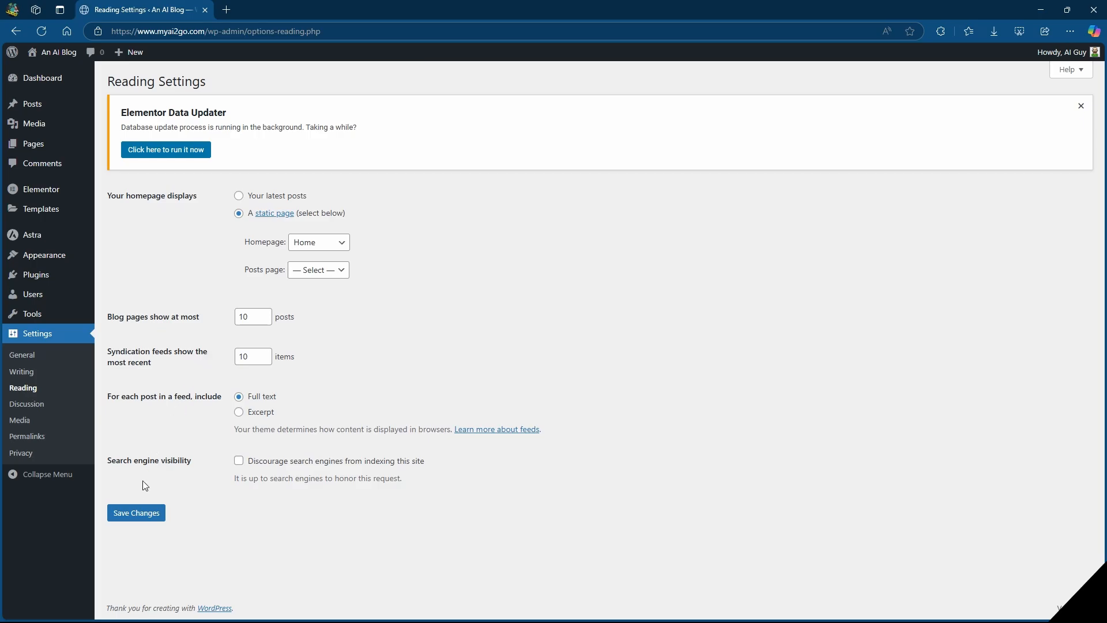
Review the permalink settings, comparing the example URLs of the Plain and Post name structures.
{"action": "left_click", "coordinate": [23, 439]}
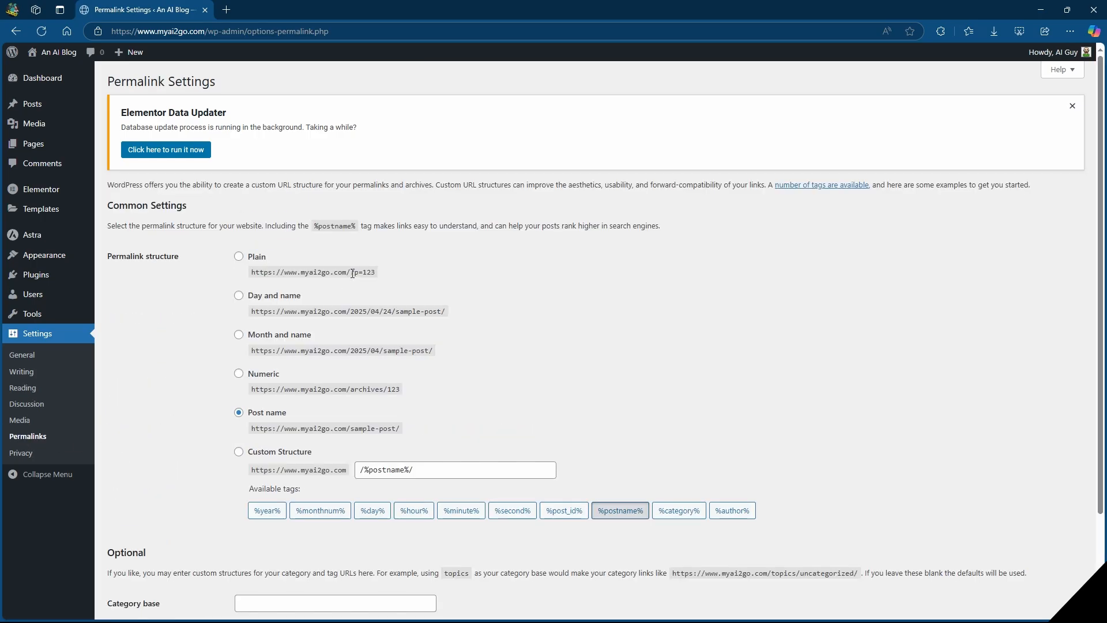
{"action": "left_click_drag", "start_coordinate": [353, 274], "coordinate": [372, 273]}
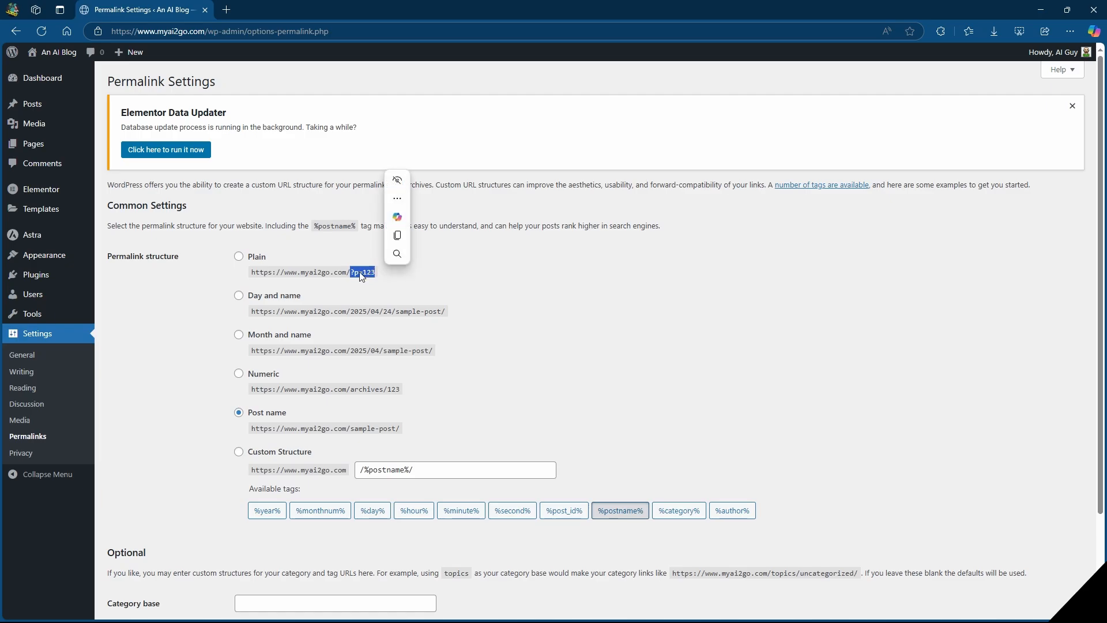
{"action": "left_click", "coordinate": [486, 289]}
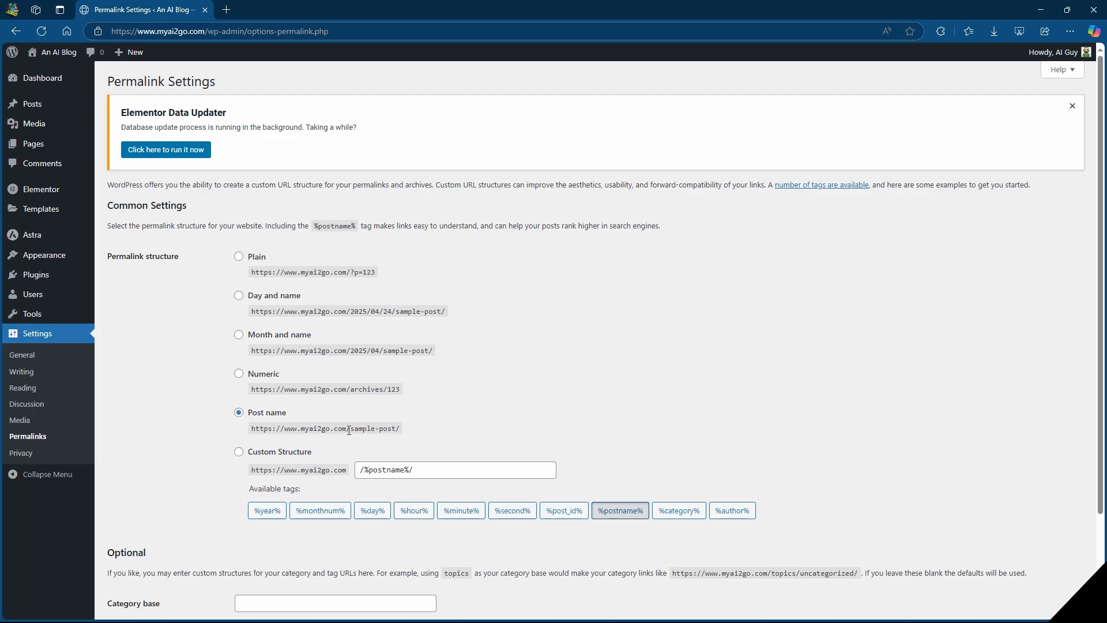
{"action": "left_click_drag", "start_coordinate": [350, 431], "coordinate": [397, 431]}
{"action": "left_click", "coordinate": [448, 424]}
Visit the live site, start customizing it, and open the primary header row for editing.
{"action": "left_click", "coordinate": [46, 52]}
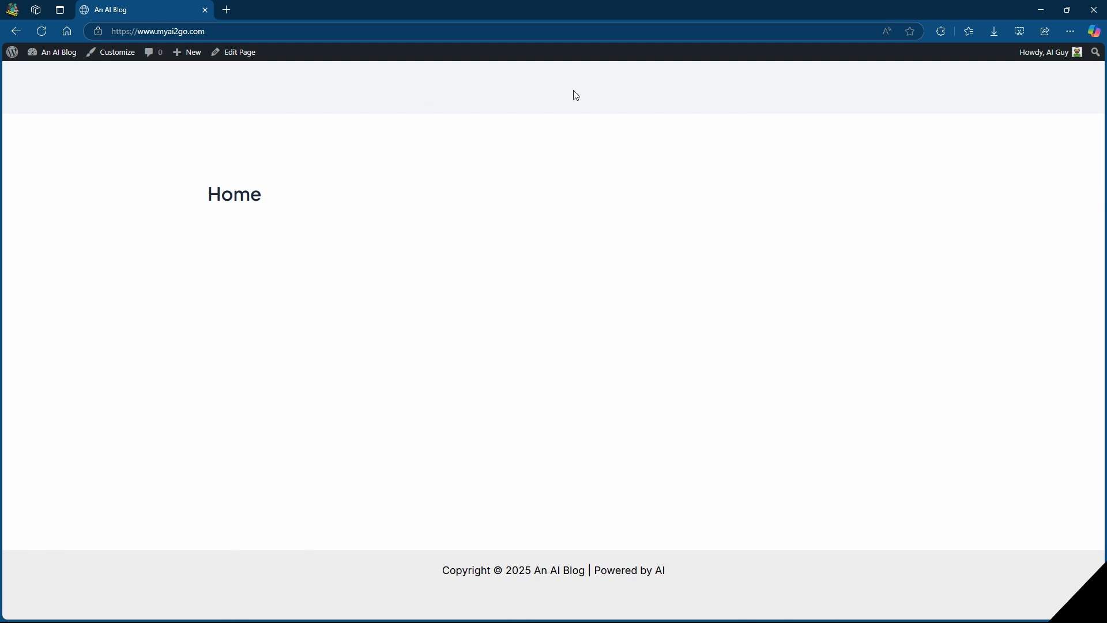
{"action": "left_click", "coordinate": [107, 52]}
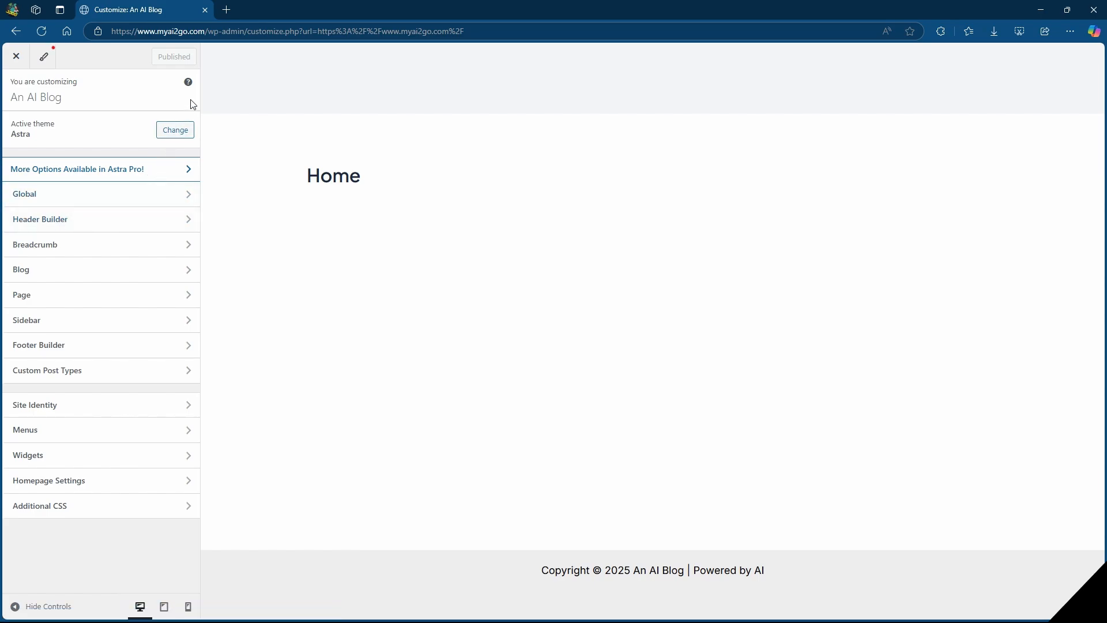
{"action": "mouse_move", "coordinate": [210, 66]}
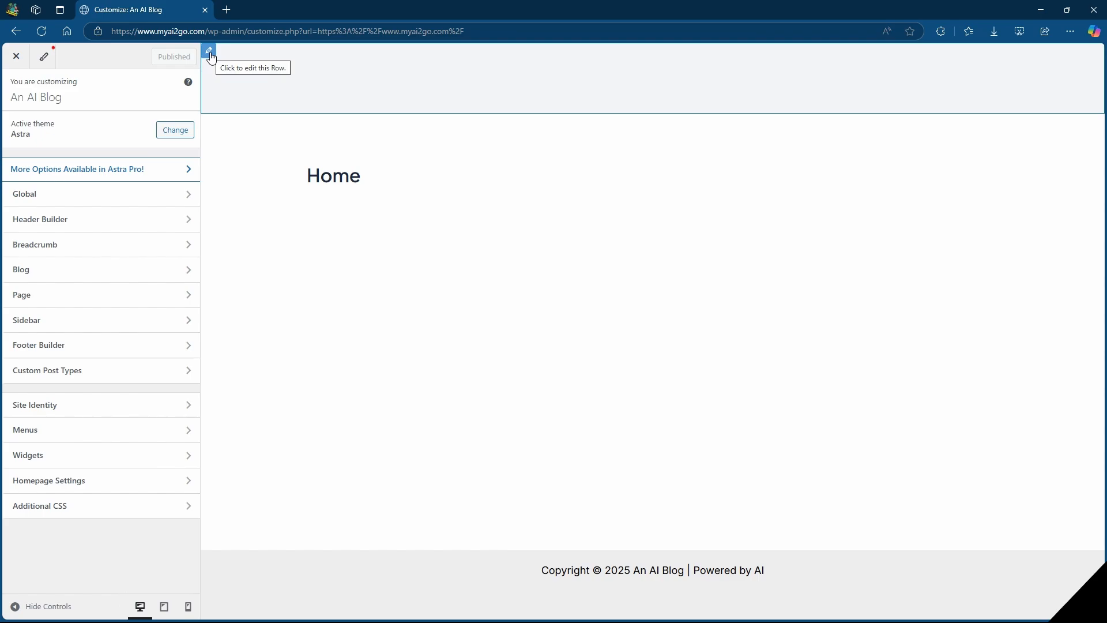
{"action": "left_click", "coordinate": [210, 53]}
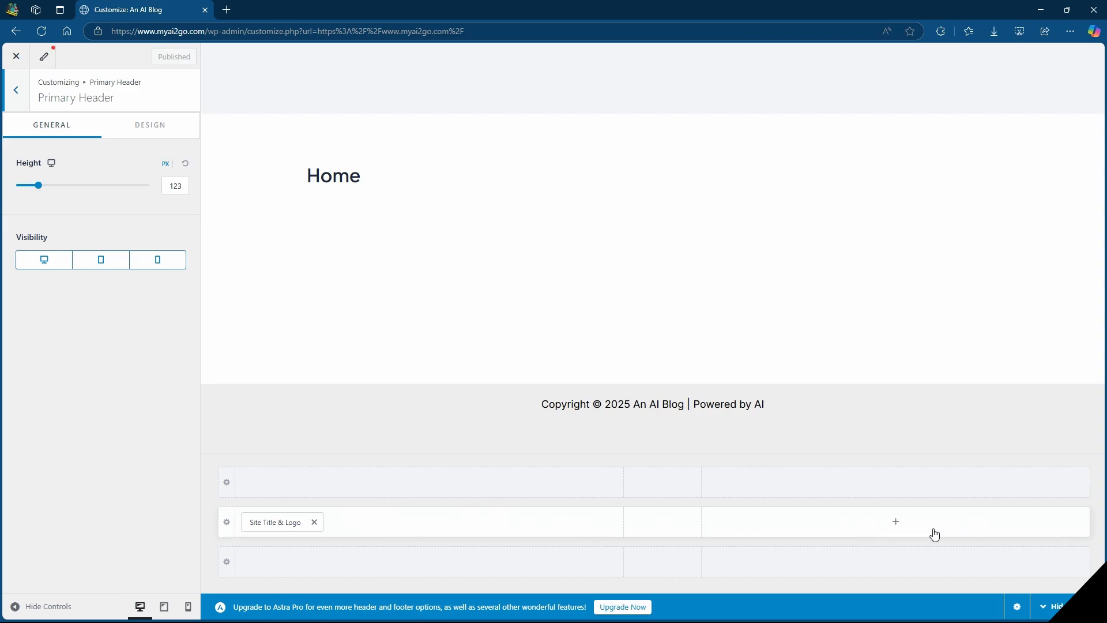
Upload "Biscuit and co long logo.png" as the header's site logo and crop it to the suggested area.
{"action": "left_click", "coordinate": [274, 524]}
{"action": "left_click", "coordinate": [99, 190]}
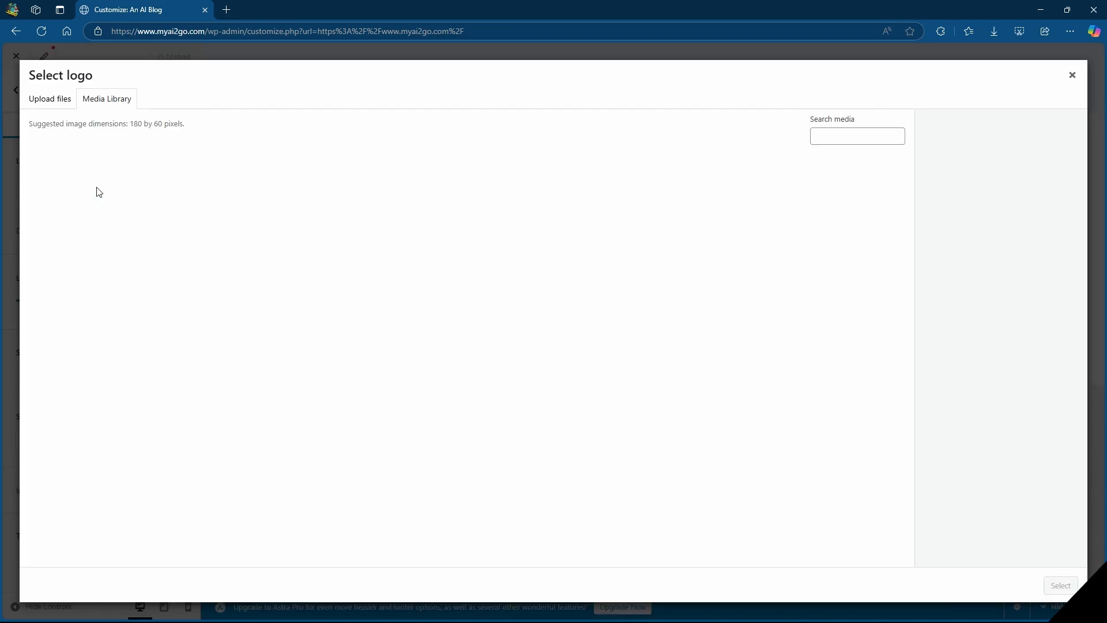
{"action": "left_click", "coordinate": [46, 103]}
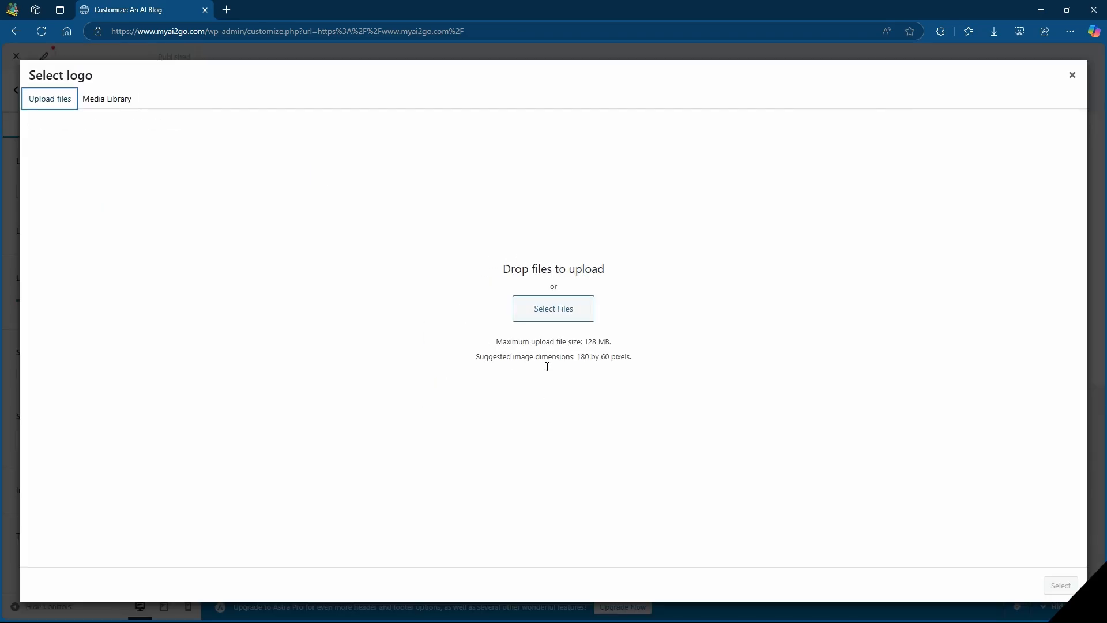
{"action": "left_click", "coordinate": [549, 312]}
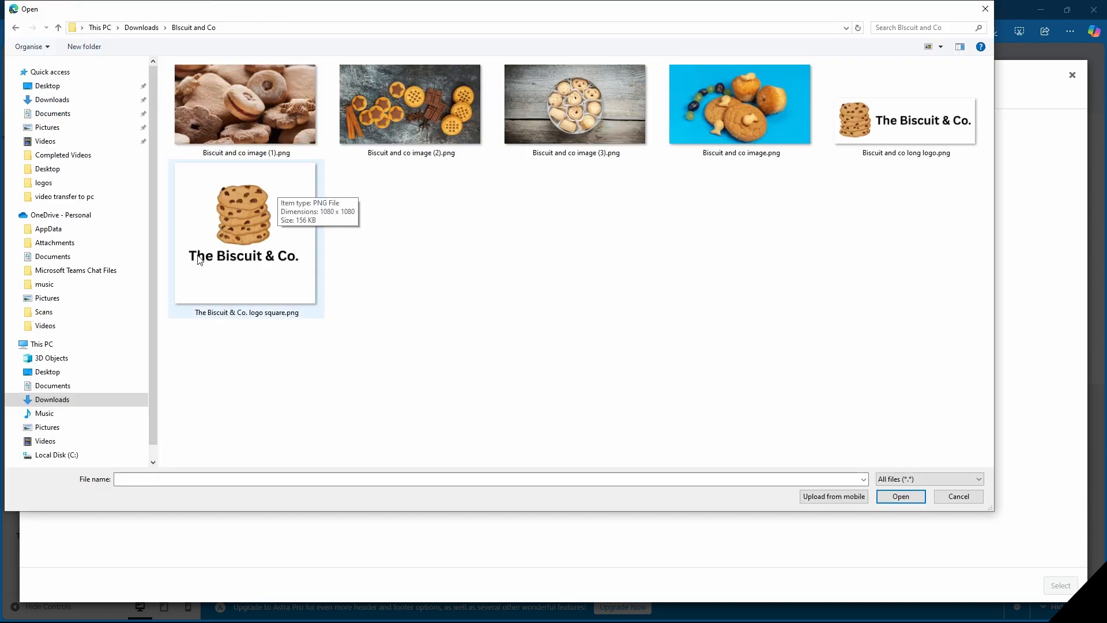
{"action": "double_click", "coordinate": [909, 122]}
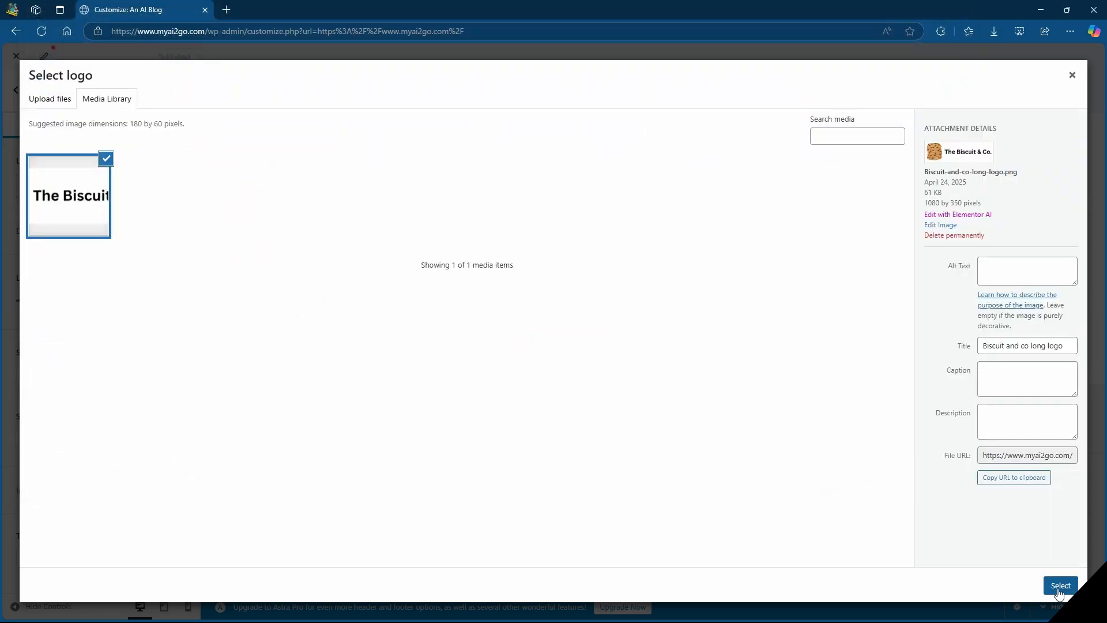
{"action": "left_click", "coordinate": [1060, 585]}
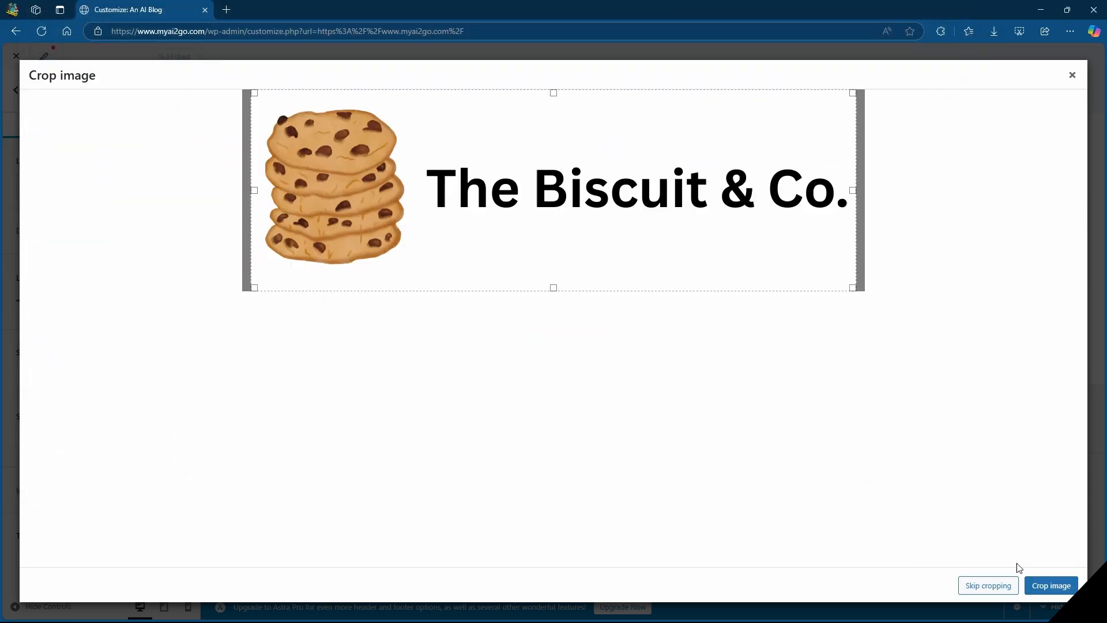
{"action": "left_click", "coordinate": [1057, 589]}
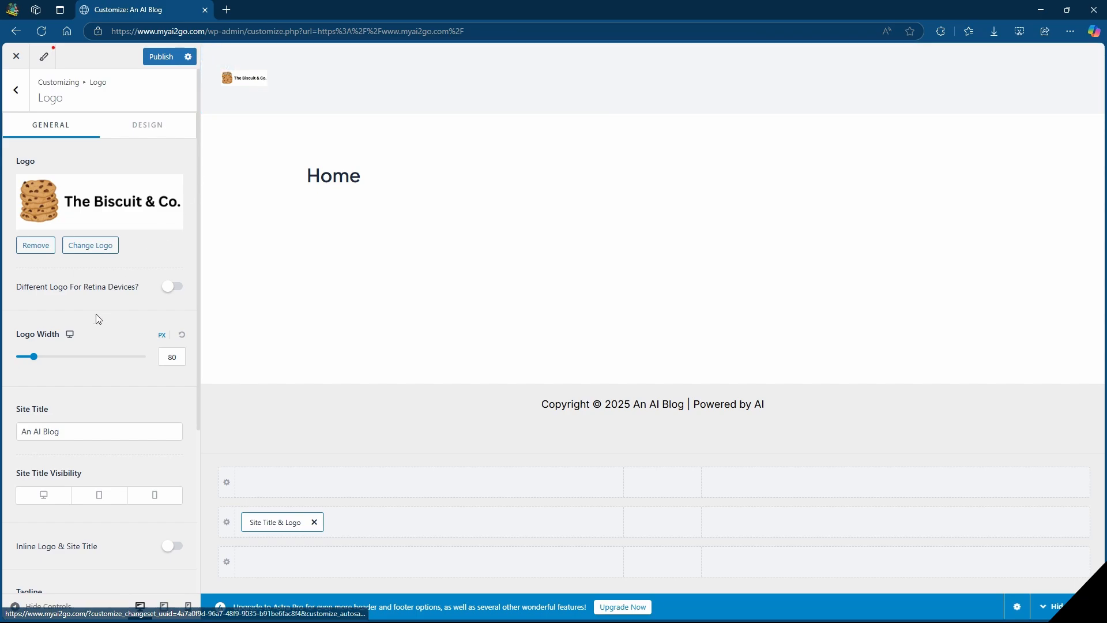
Set the logo width to 215 px and the primary header's background color to white (FFFFFF).
{"action": "left_click_drag", "start_coordinate": [34, 359], "coordinate": [73, 365]}
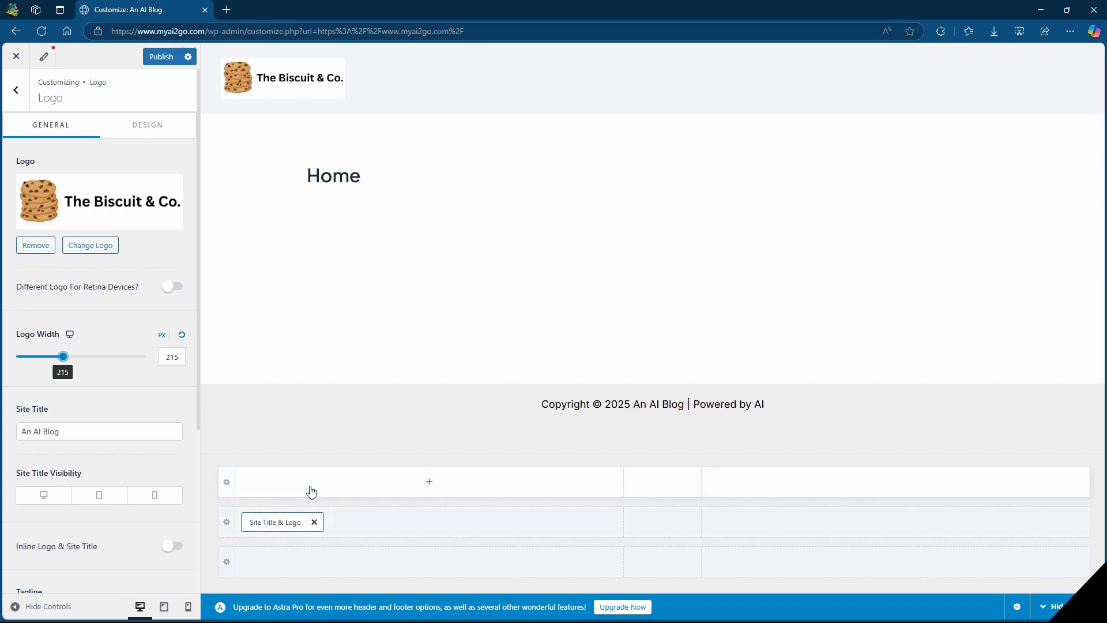
{"action": "left_click", "coordinate": [226, 530]}
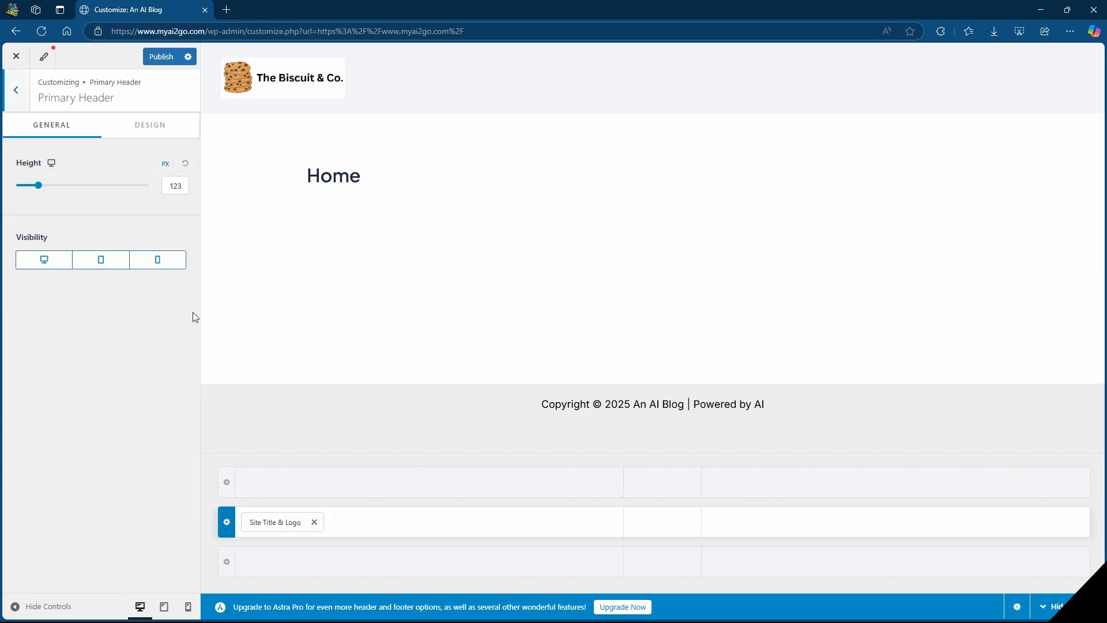
{"action": "left_click", "coordinate": [153, 131]}
{"action": "left_click", "coordinate": [178, 165]}
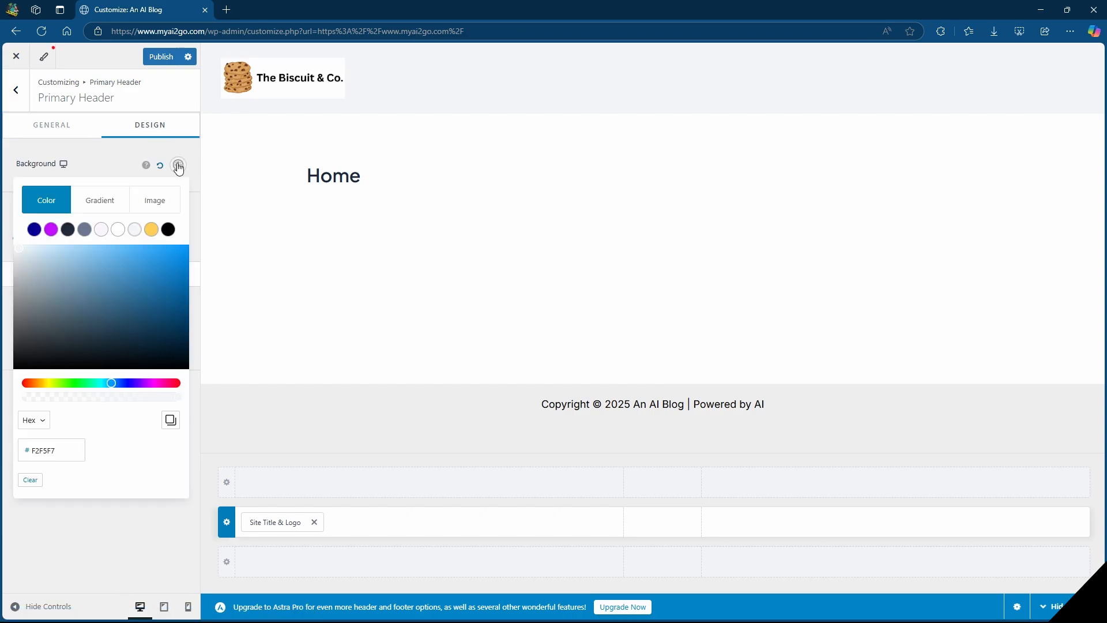
{"action": "left_click", "coordinate": [119, 231]}
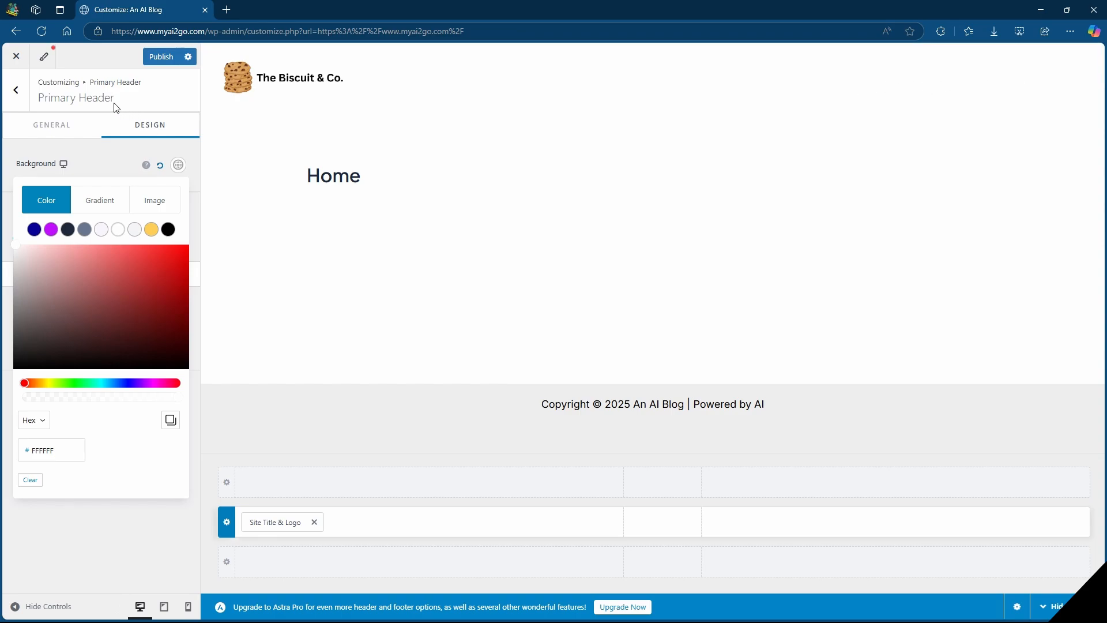
Create a new menu named "Main Menu" and assign it to the Primary Menu location.
{"action": "left_click", "coordinate": [17, 96]}
{"action": "left_click", "coordinate": [17, 92]}
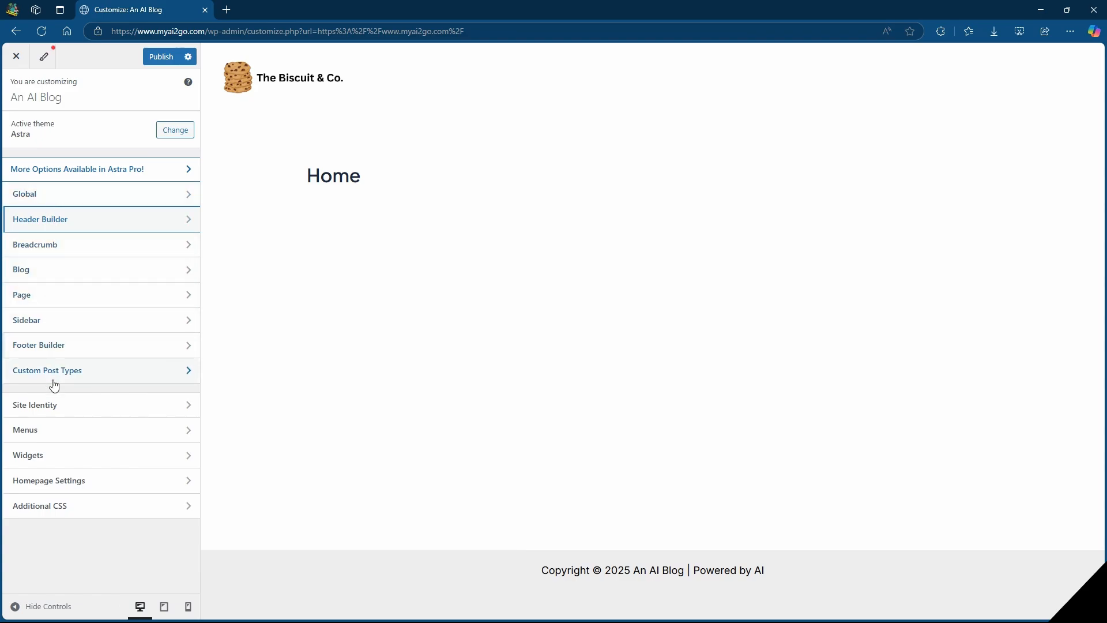
{"action": "left_click", "coordinate": [63, 438]}
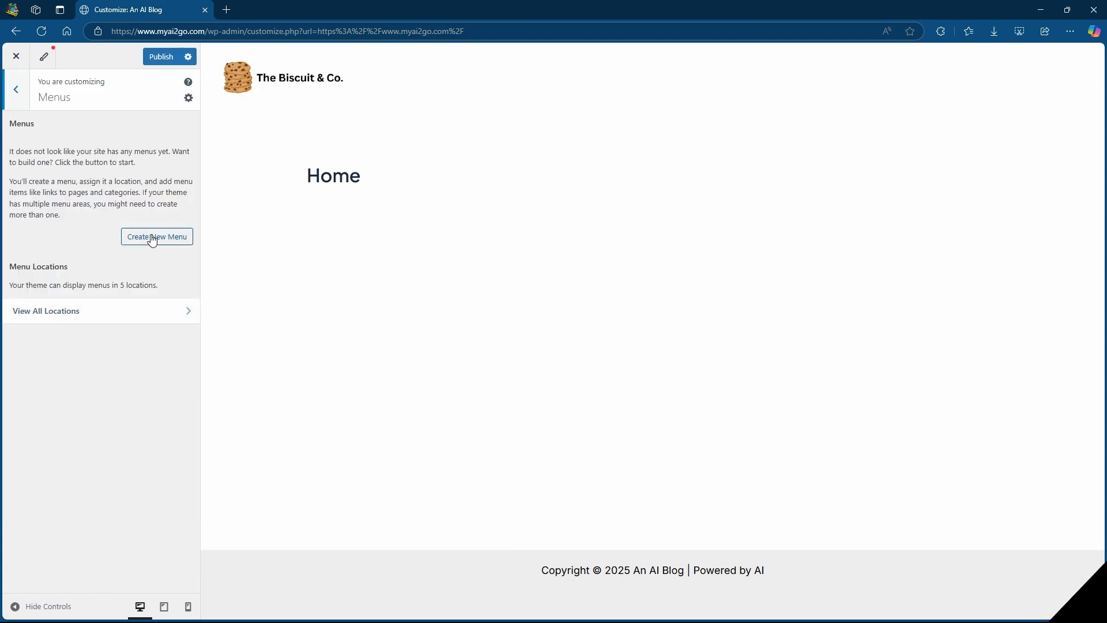
{"action": "left_click", "coordinate": [152, 238]}
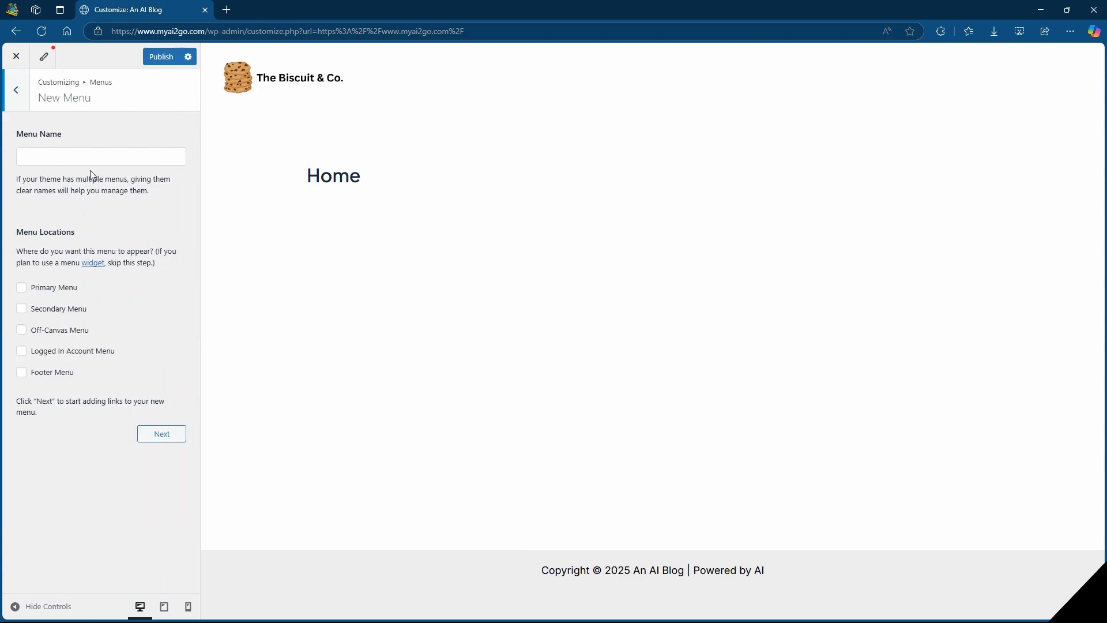
{"action": "left_click", "coordinate": [67, 155]}
{"action": "type", "text": "Main Menu"}
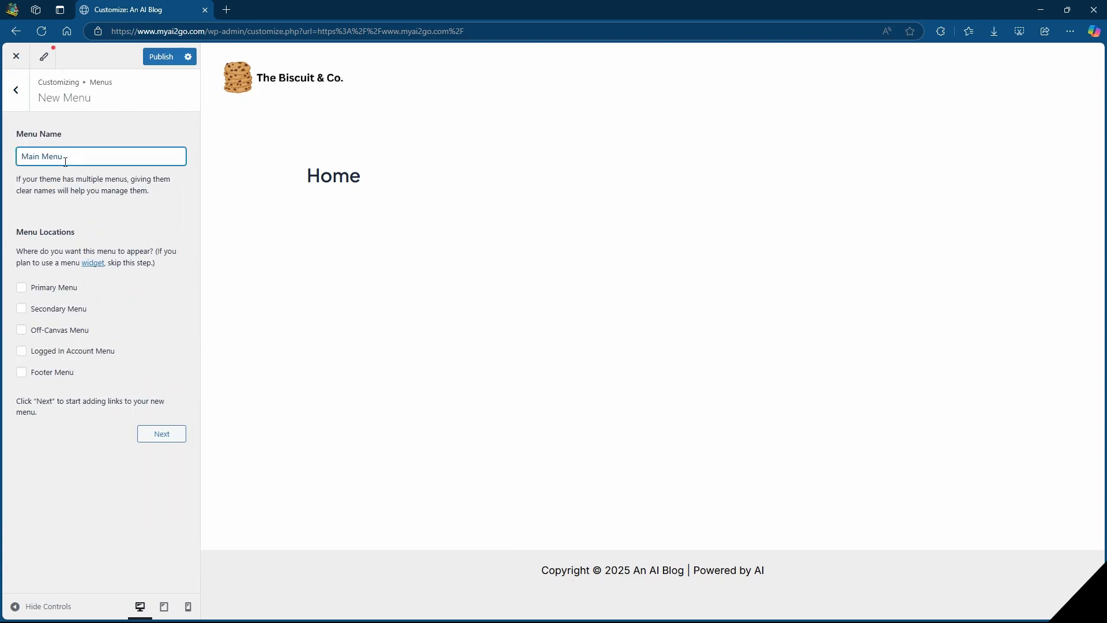
{"action": "left_click", "coordinate": [23, 290]}
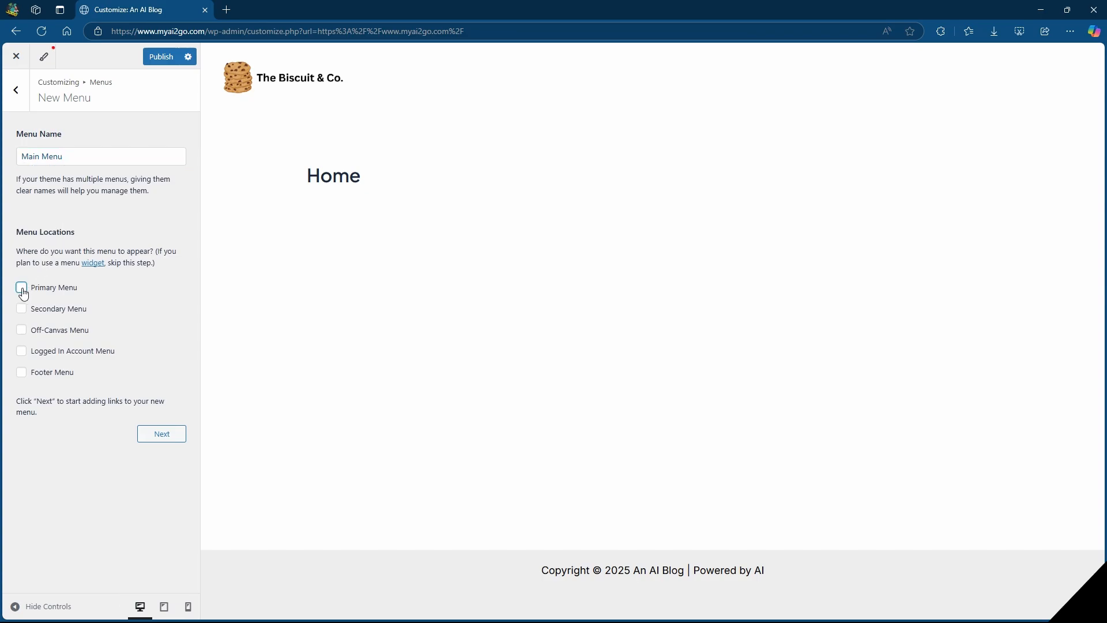
{"action": "left_click", "coordinate": [152, 442]}
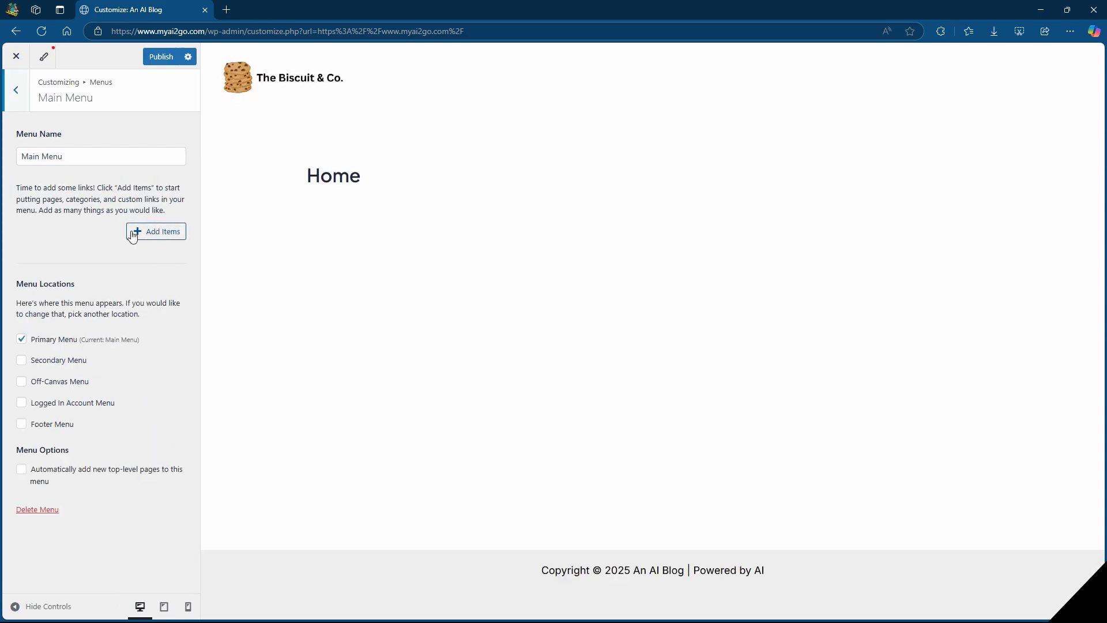
Add the Home page to the Main Menu and publish the customizations.
{"action": "left_click", "coordinate": [165, 236]}
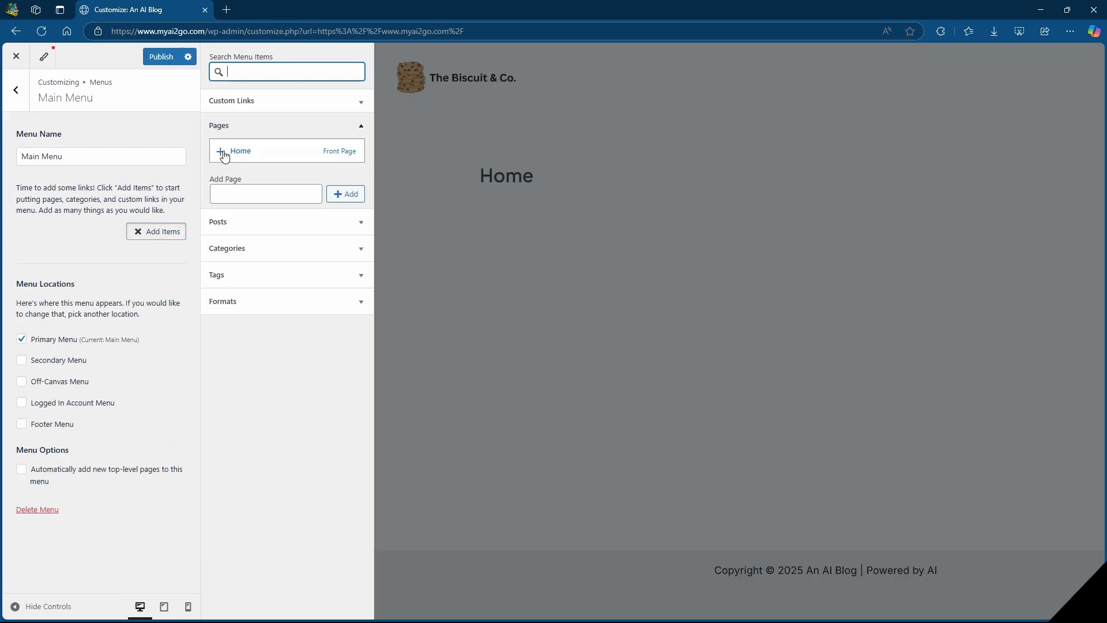
{"action": "left_click", "coordinate": [224, 157]}
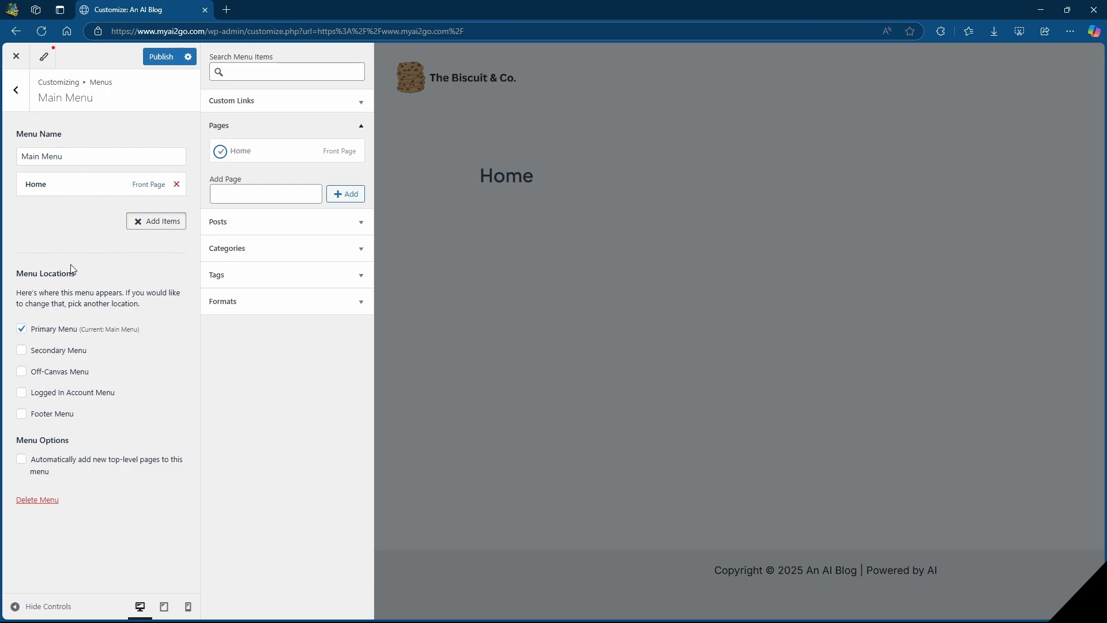
{"action": "left_click", "coordinate": [156, 58]}
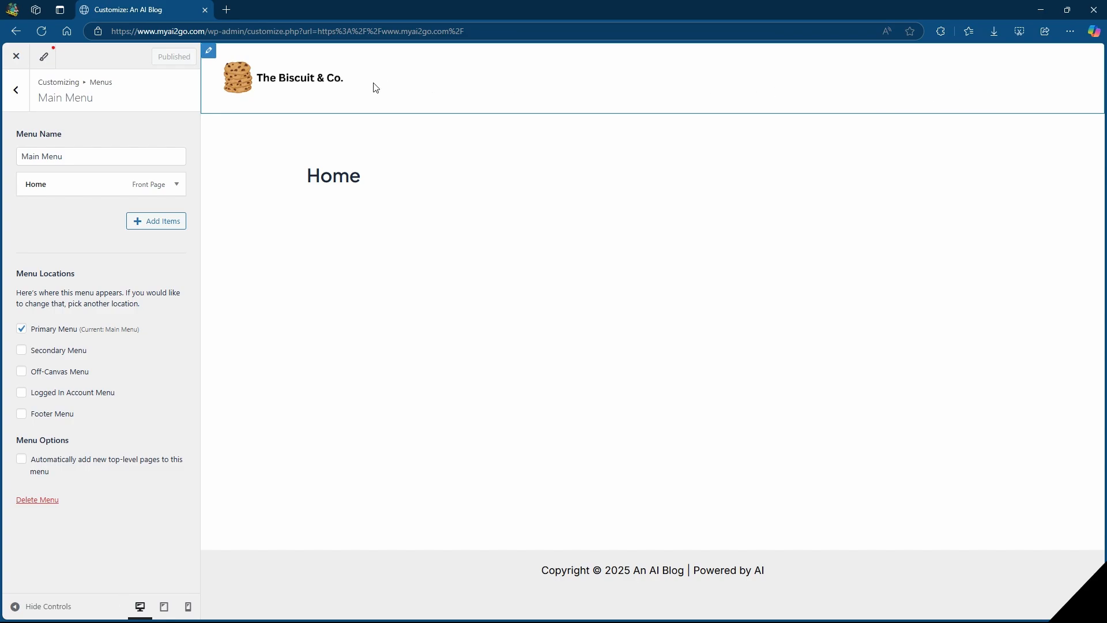
Insert the Primary Menu element in the primary header's right section, try it in the center section, and move it back.
{"action": "left_click", "coordinate": [210, 53]}
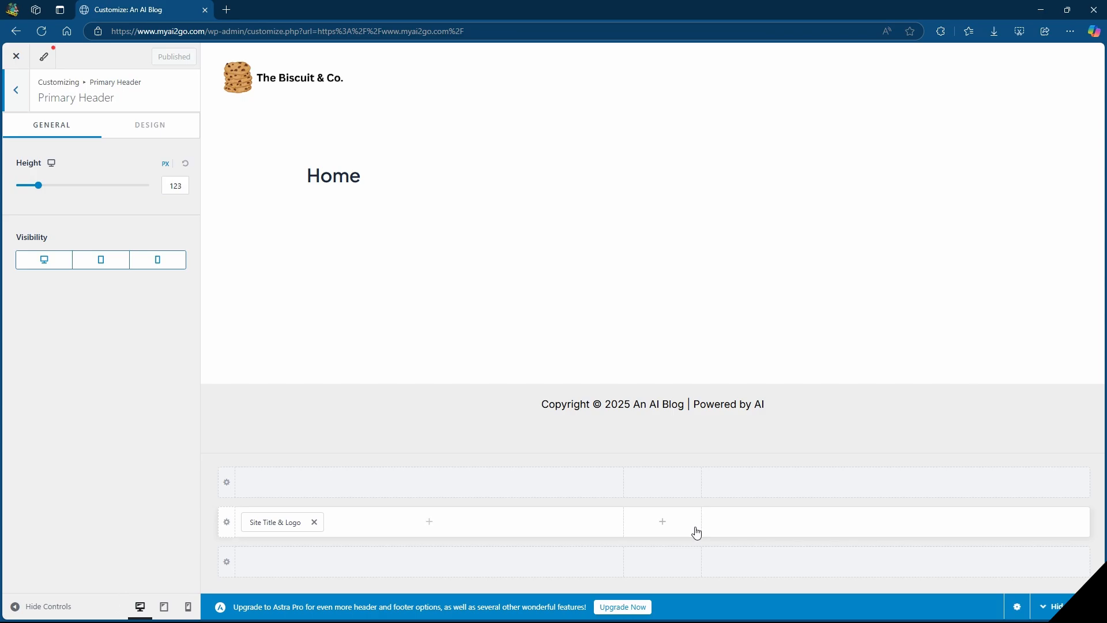
{"action": "left_click", "coordinate": [895, 522]}
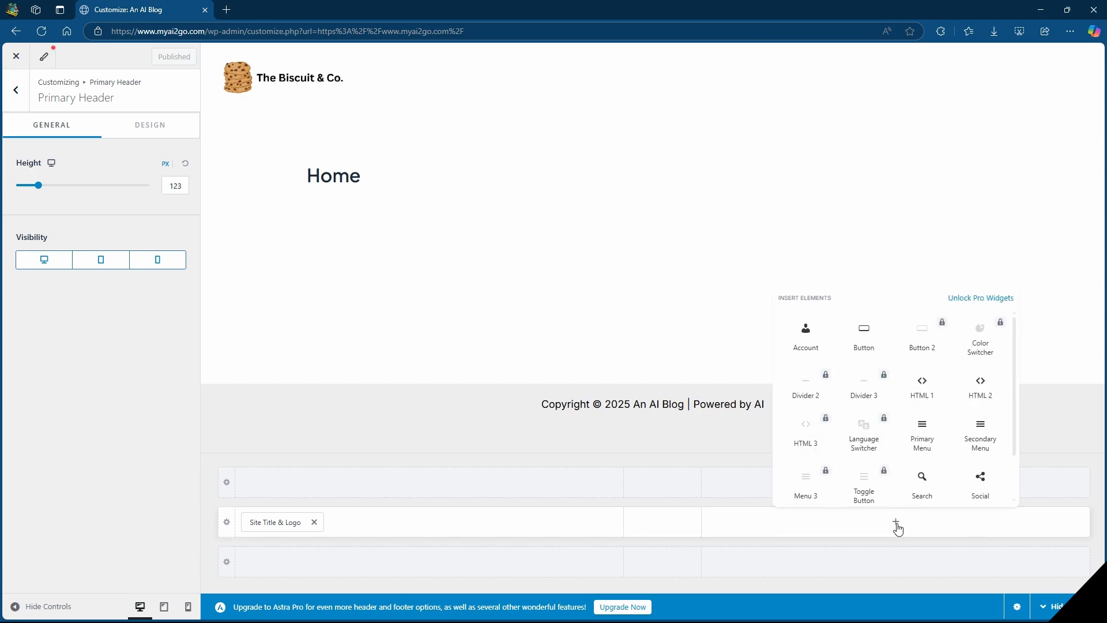
{"action": "left_click", "coordinate": [923, 436]}
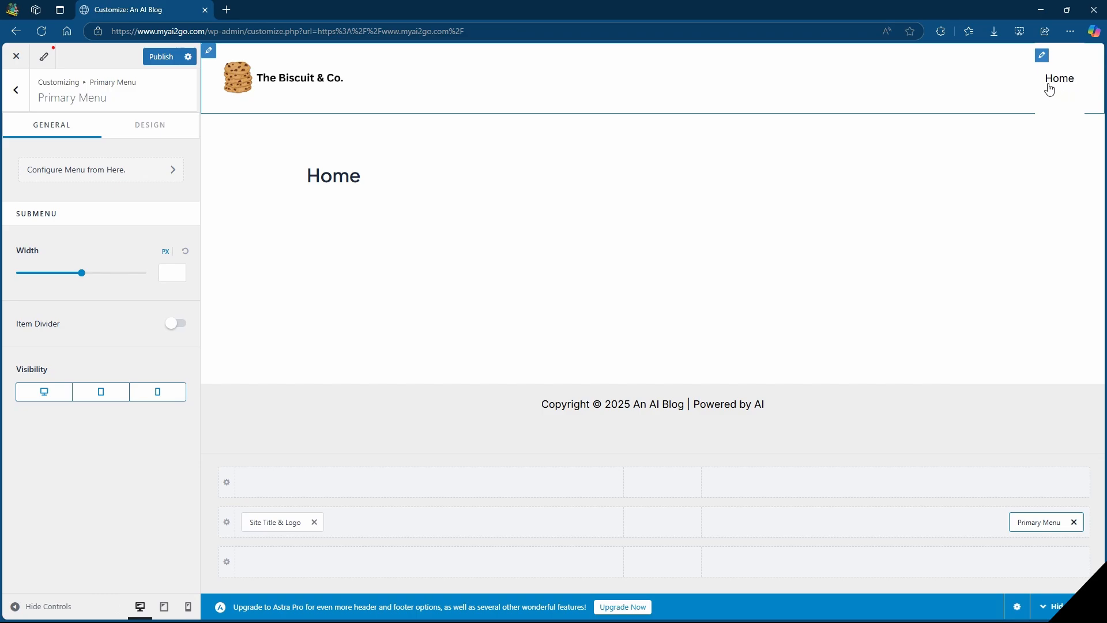
{"action": "left_click", "coordinate": [1059, 86]}
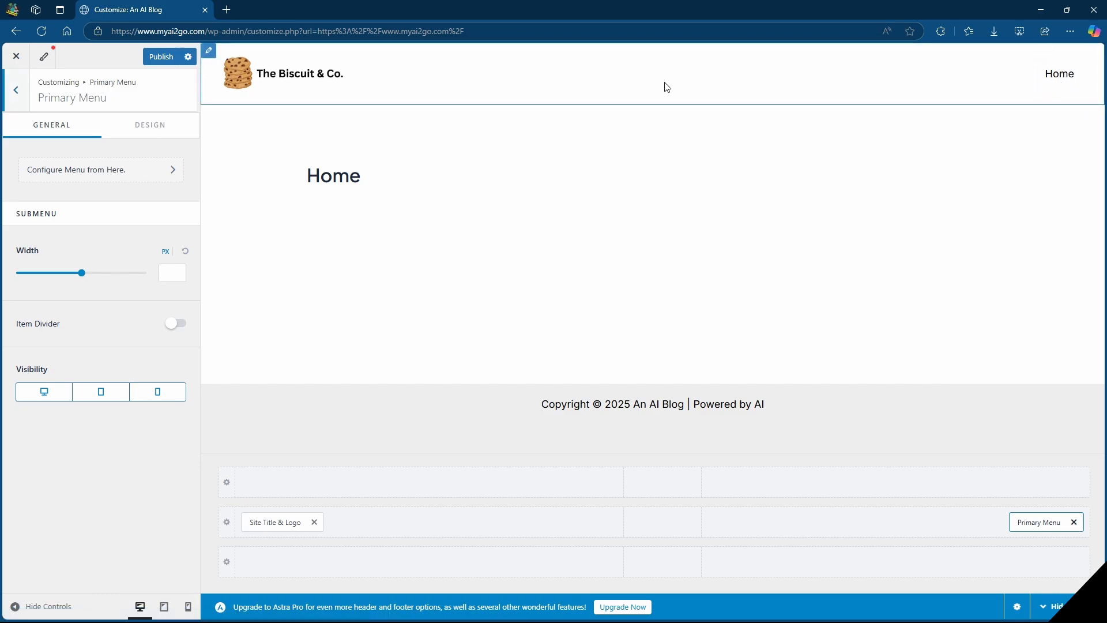
{"action": "left_click_drag", "start_coordinate": [1030, 519], "coordinate": [667, 524]}
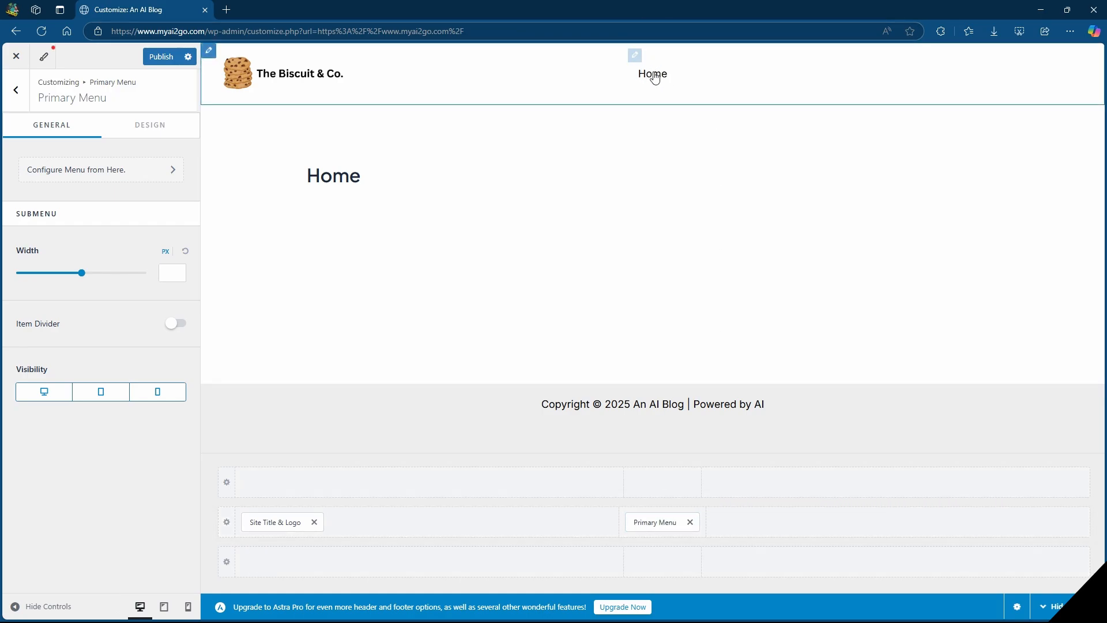
{"action": "left_click_drag", "start_coordinate": [651, 522], "coordinate": [1014, 536]}
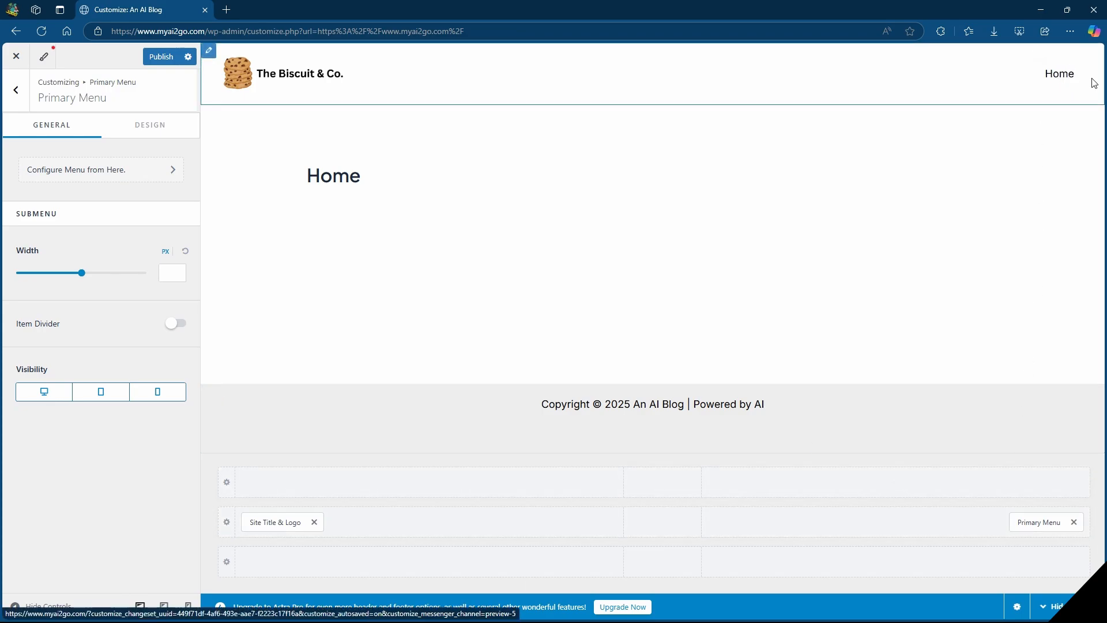
Add a custom link to the Main Menu with the URL "#" and the link text "Contact Us".
{"action": "left_click", "coordinate": [131, 172]}
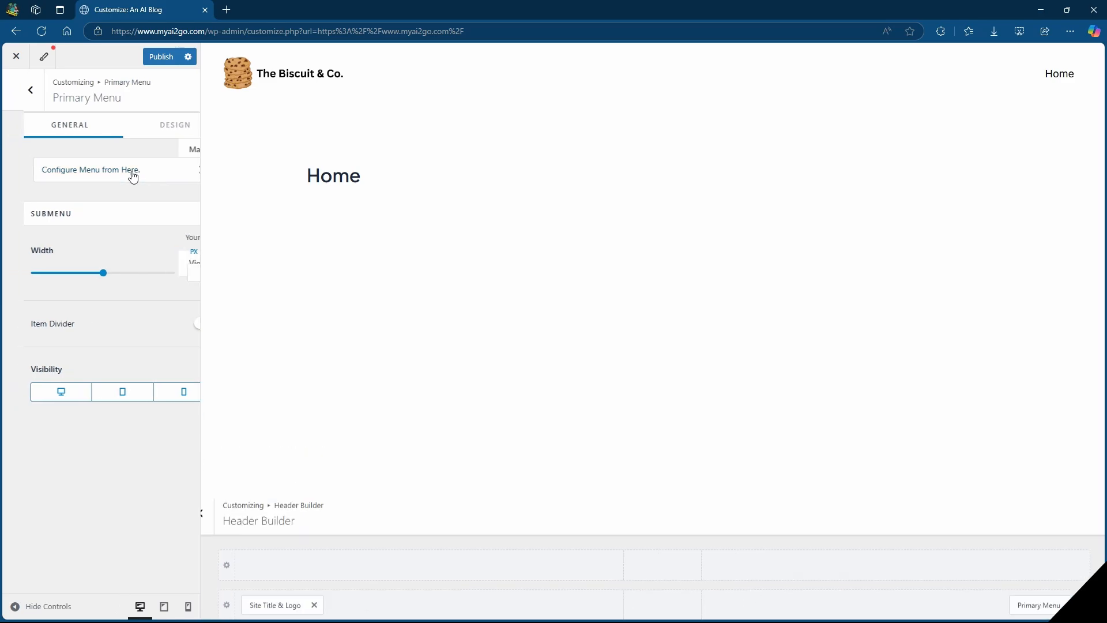
{"action": "left_click", "coordinate": [31, 254]}
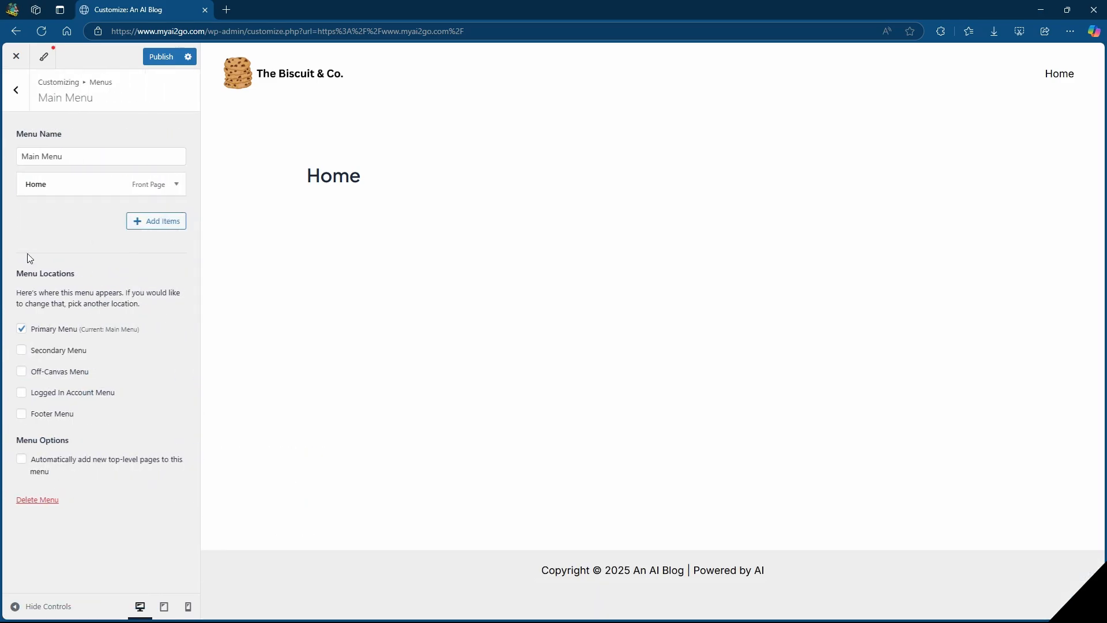
{"action": "left_click", "coordinate": [156, 221]}
{"action": "left_click", "coordinate": [303, 120]}
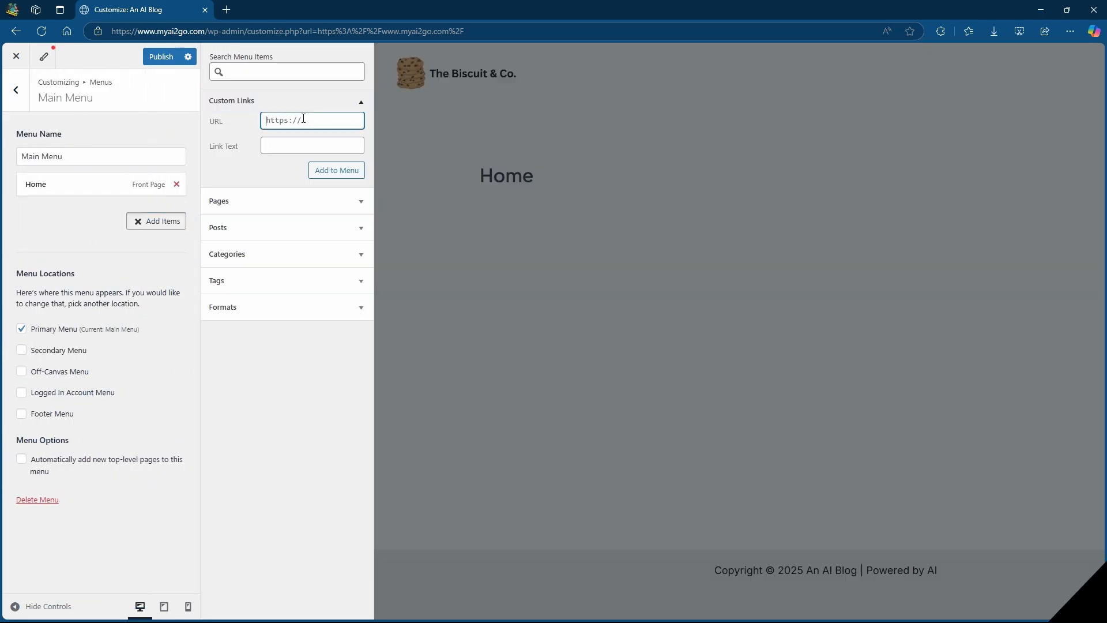
{"action": "type", "text": "#"}
{"action": "left_click", "coordinate": [305, 146]}
{"action": "left_click", "coordinate": [315, 183]}
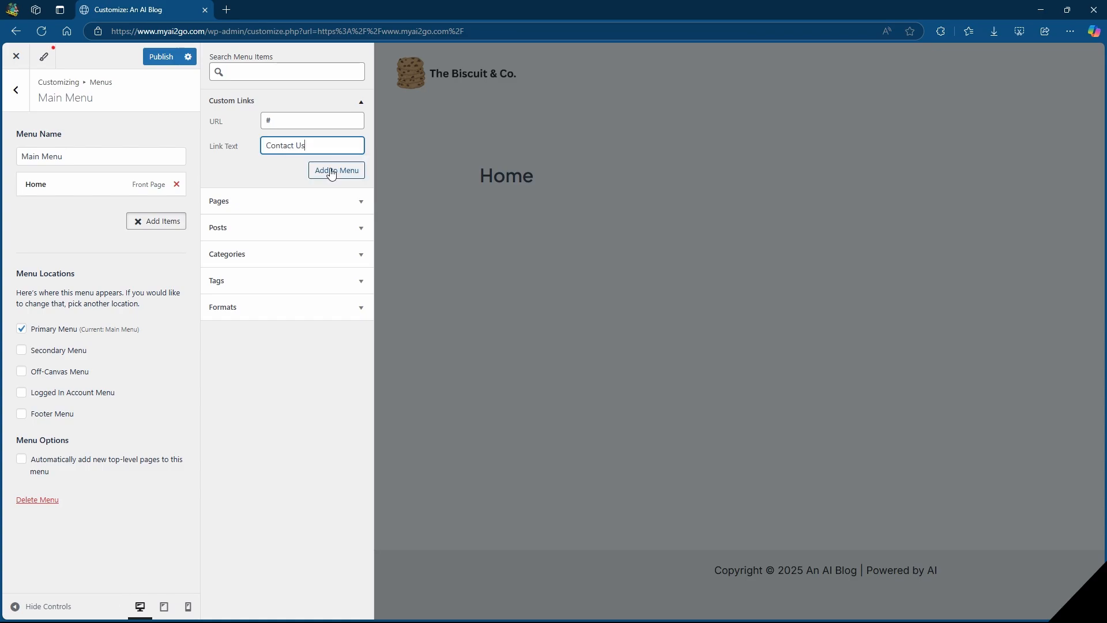
{"action": "left_click", "coordinate": [332, 174]}
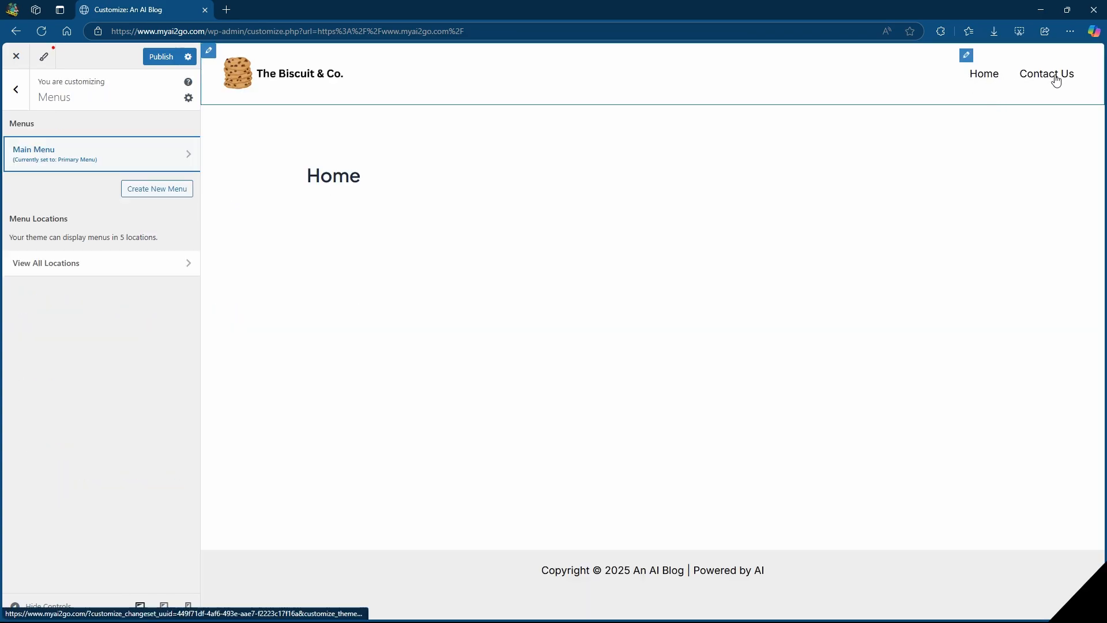
Set the Primary Menu's text/link hover color to the dark blue palette color (060097).
{"action": "left_click", "coordinate": [968, 57]}
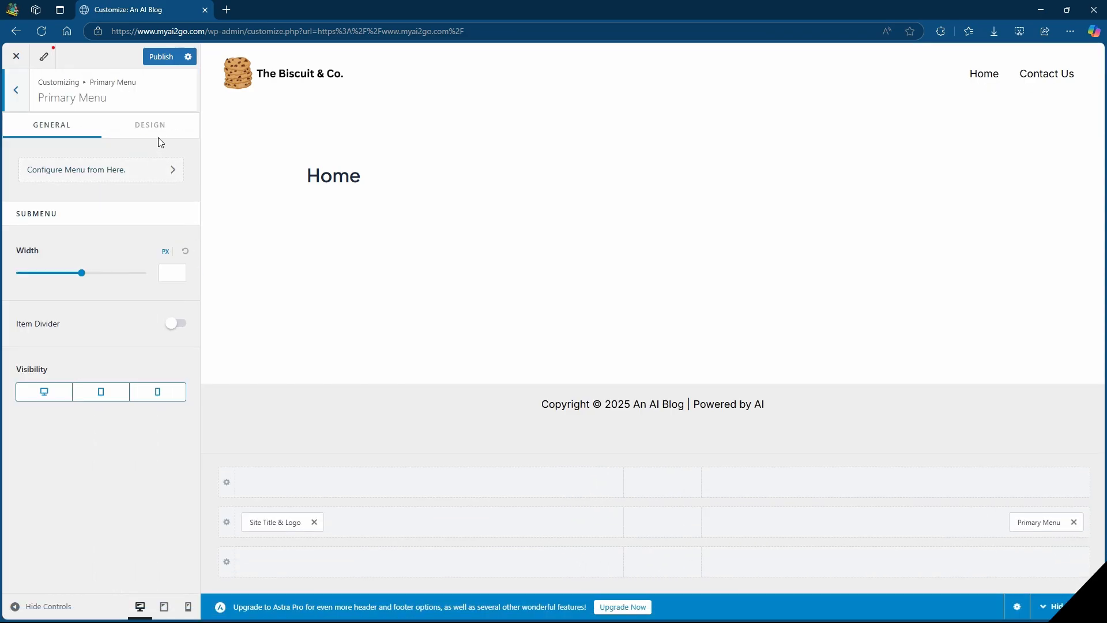
{"action": "left_click", "coordinate": [155, 125]}
{"action": "scroll", "coordinate": [140, 188], "scroll_direction": "down", "scroll_amount": 6}
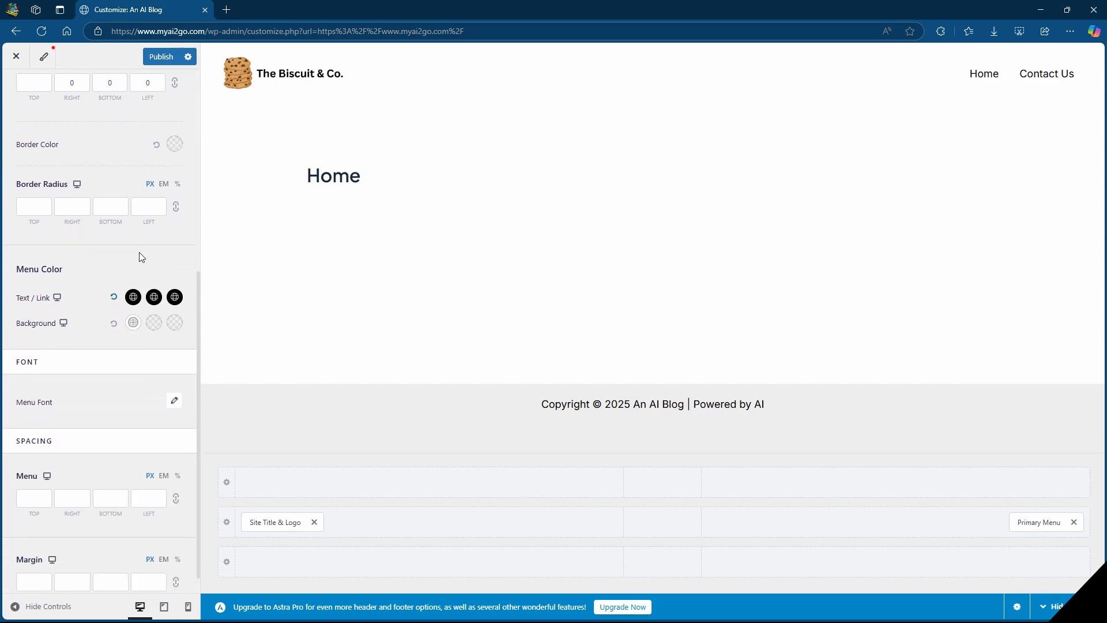
{"action": "left_click", "coordinate": [154, 298]}
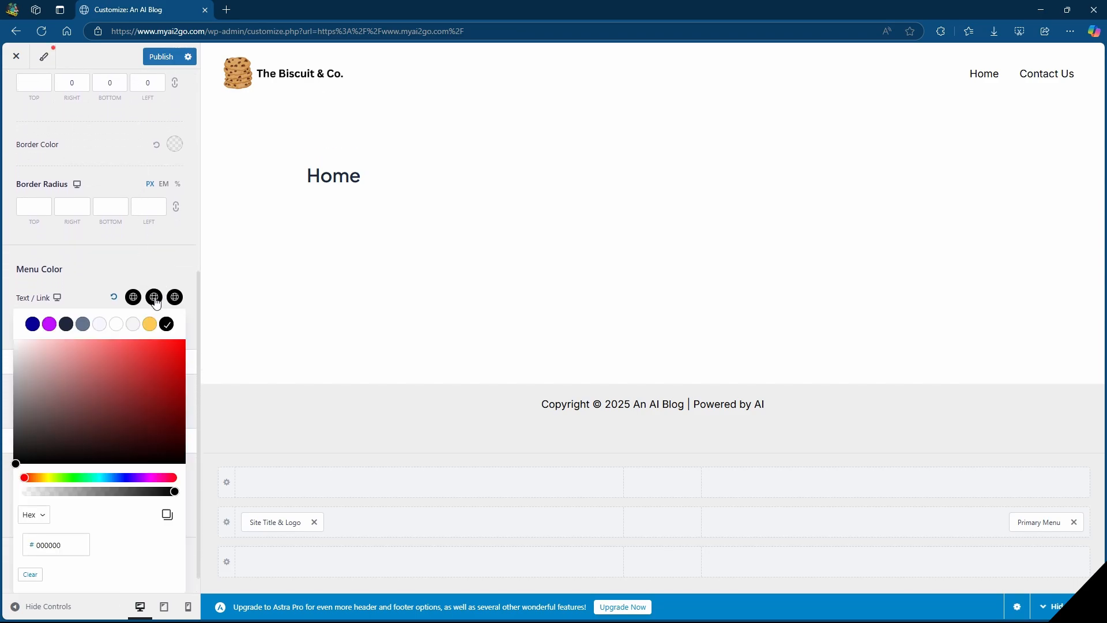
{"action": "left_click", "coordinate": [33, 325]}
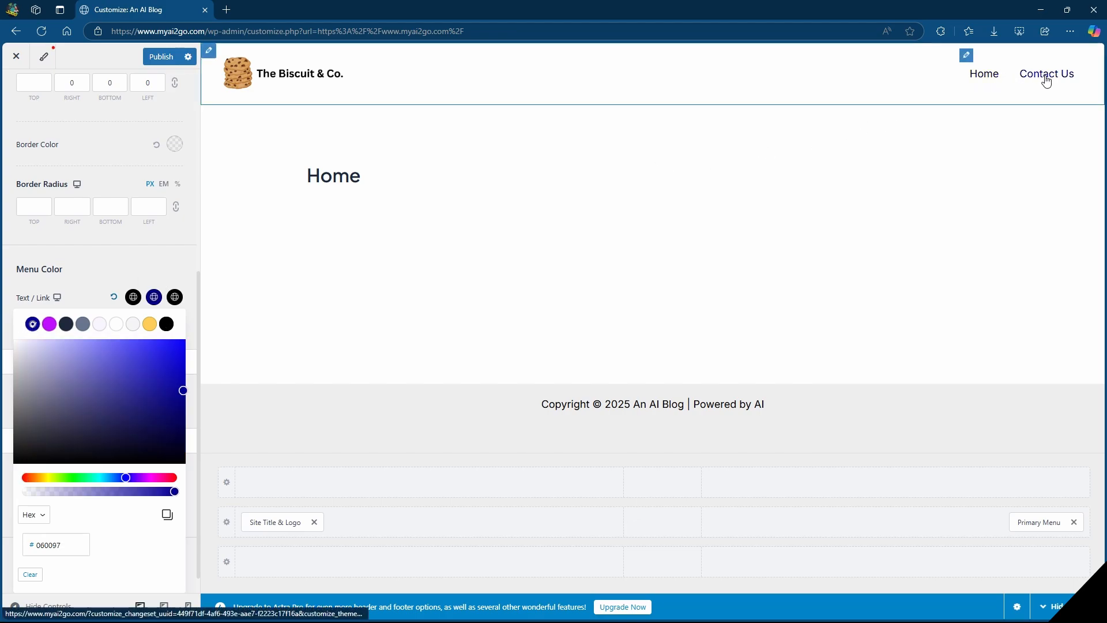
{"action": "left_click", "coordinate": [163, 261]}
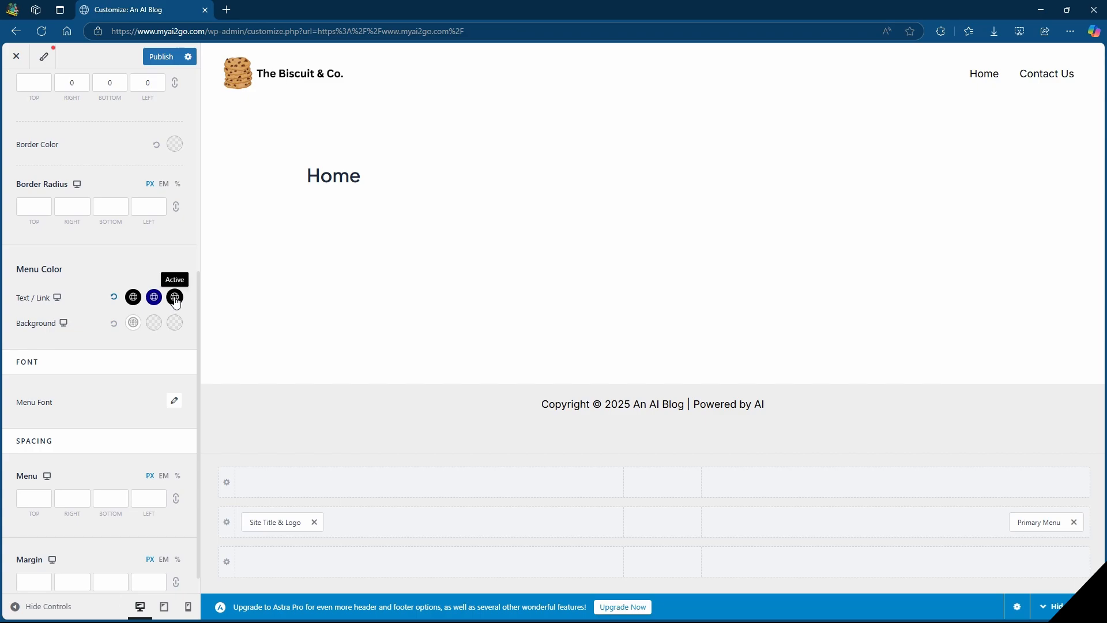
Try a red Primary Menu background, replace it with fully transparent white, and publish the customizations.
{"action": "left_click", "coordinate": [134, 322]}
{"action": "left_click_drag", "start_coordinate": [140, 442], "coordinate": [181, 405]}
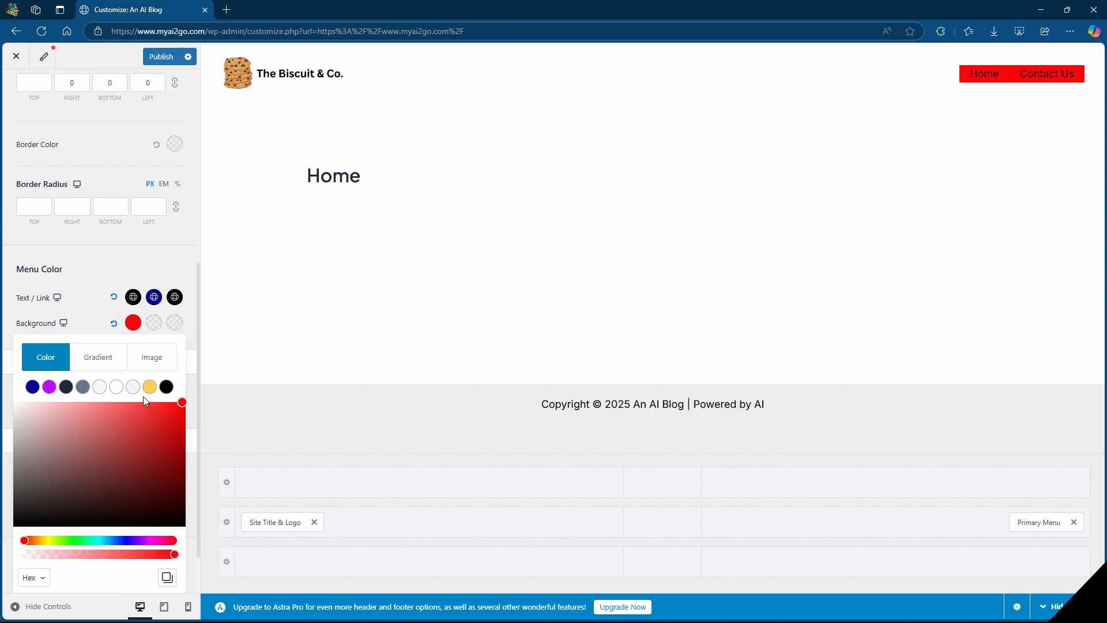
{"action": "left_click", "coordinate": [115, 386]}
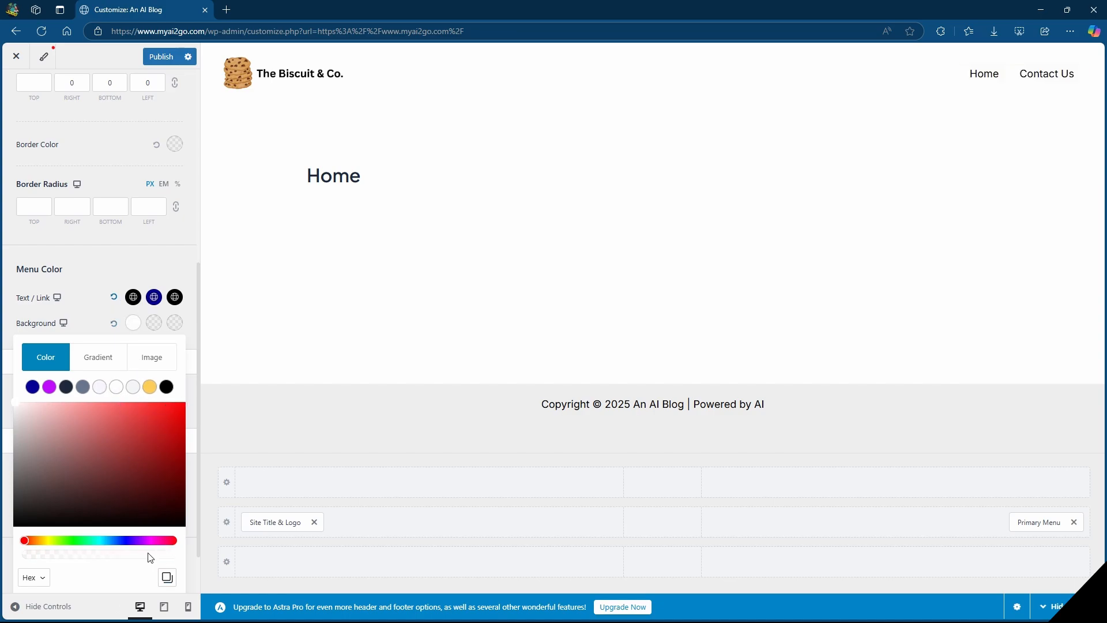
{"action": "left_click_drag", "start_coordinate": [149, 557], "coordinate": [33, 560]}
{"action": "left_click", "coordinate": [164, 58]}
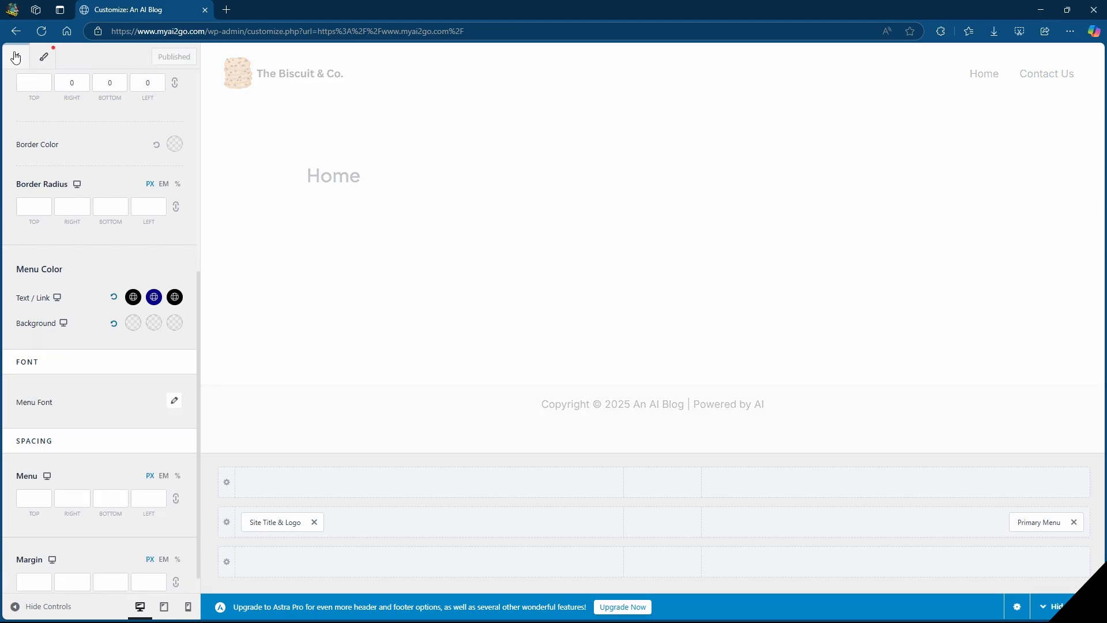
Close the customizer and open the Home page for editing with Elementor.
{"action": "left_click", "coordinate": [17, 57]}
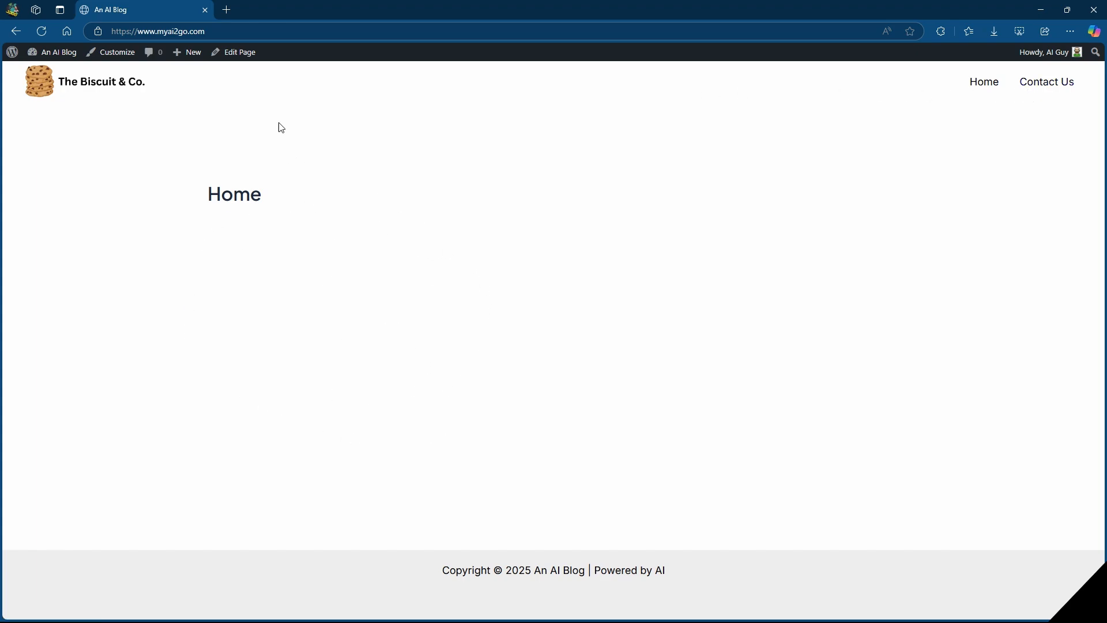
{"action": "left_click", "coordinate": [226, 54]}
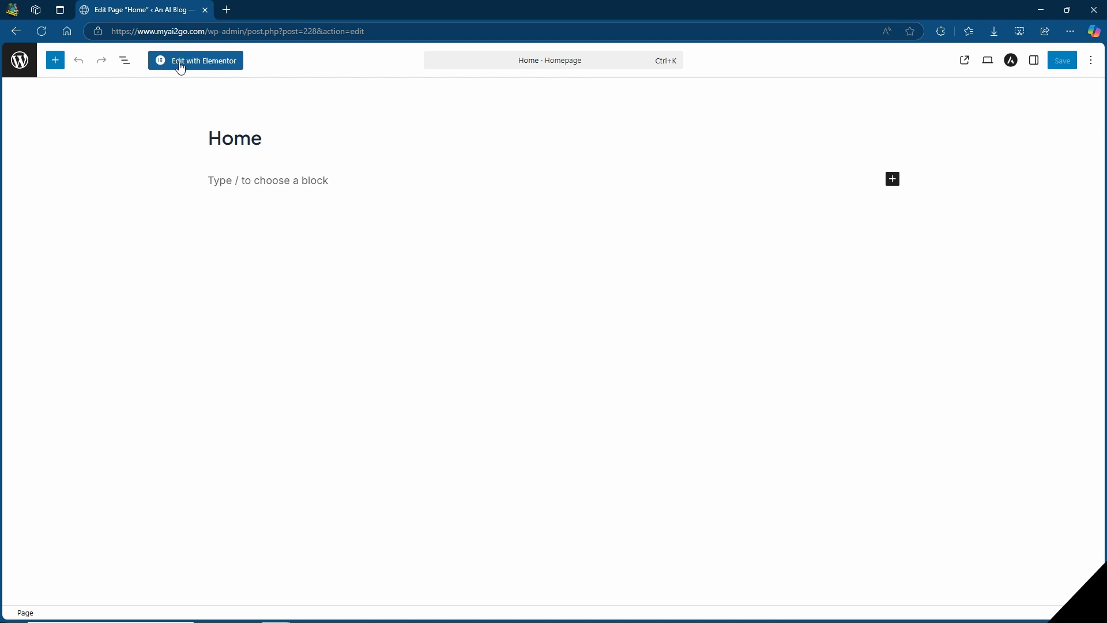
{"action": "left_click", "coordinate": [210, 67]}
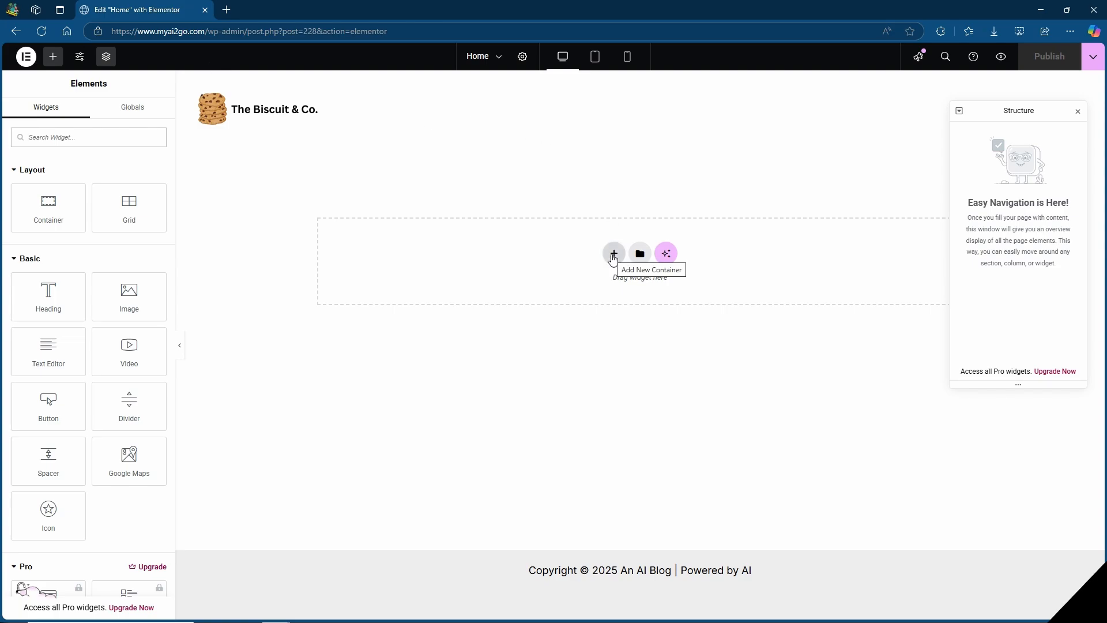
Add a Flexbox container with two equal columns to the Home page and set its content width to Full Width.
{"action": "left_click", "coordinate": [614, 254]}
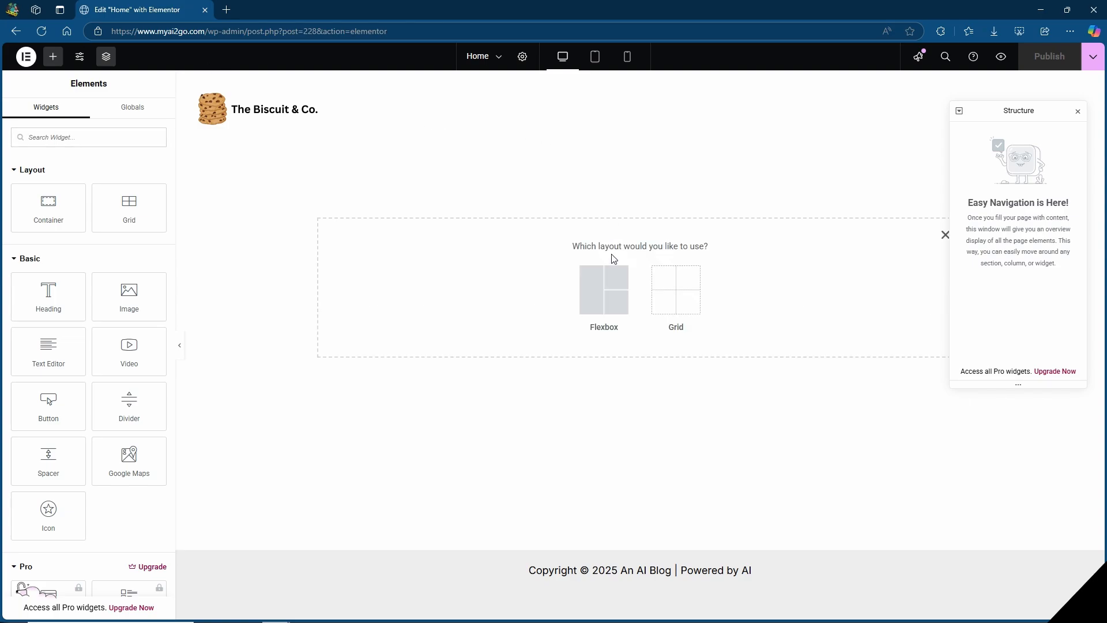
{"action": "left_click", "coordinate": [601, 292]}
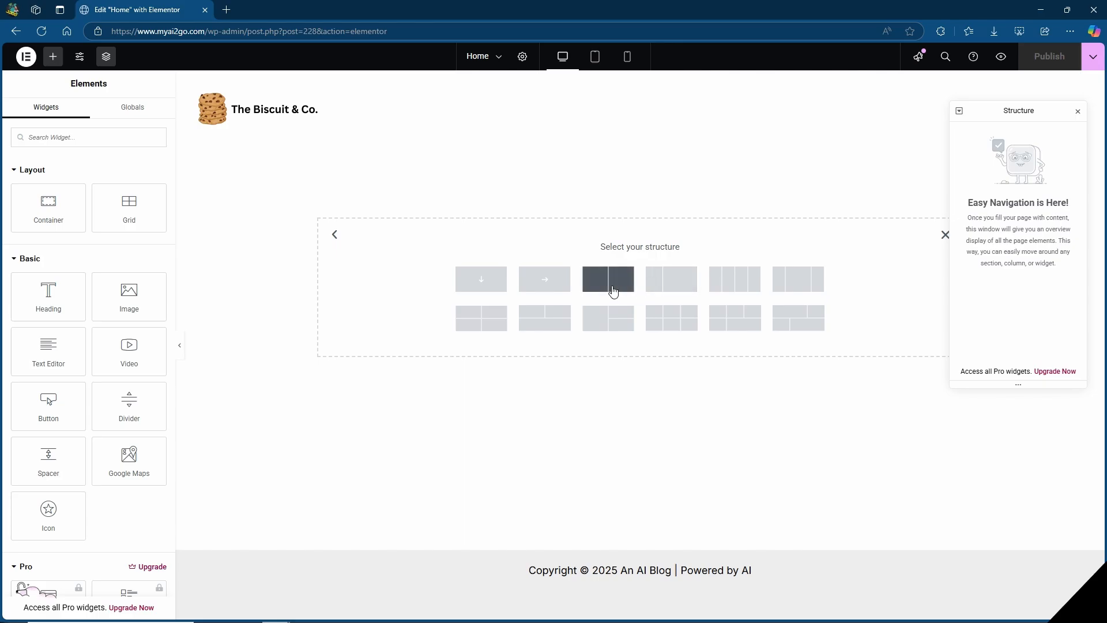
{"action": "left_click", "coordinate": [613, 290]}
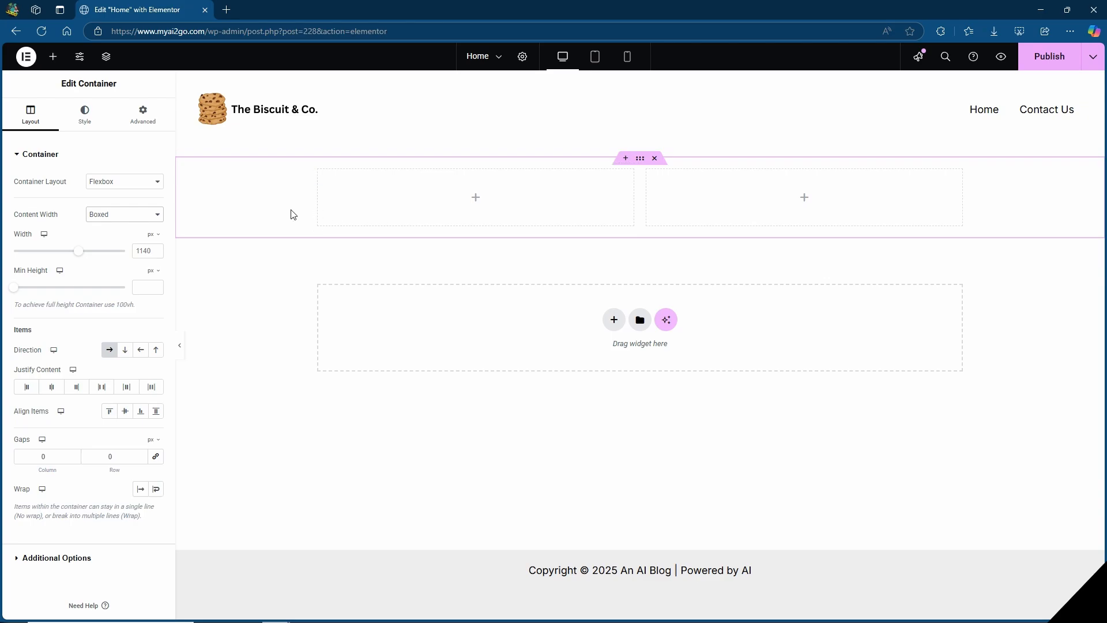
{"action": "left_click", "coordinate": [148, 215]}
{"action": "left_click", "coordinate": [116, 245]}
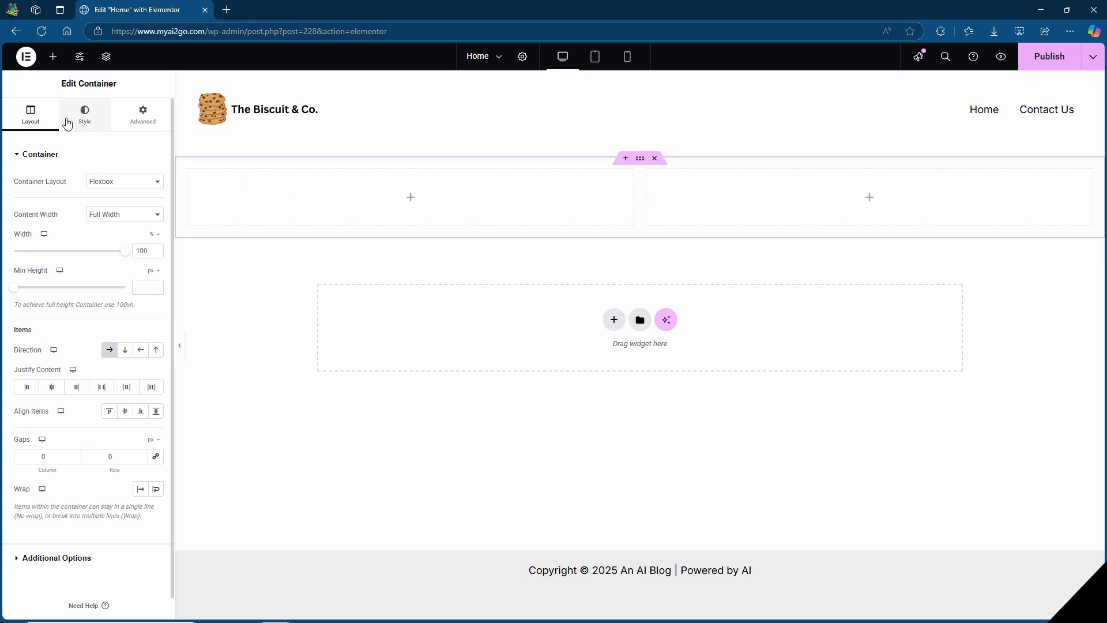
Insert a Heading widget in the container's left column and a Text Editor widget below it.
{"action": "left_click", "coordinate": [53, 56]}
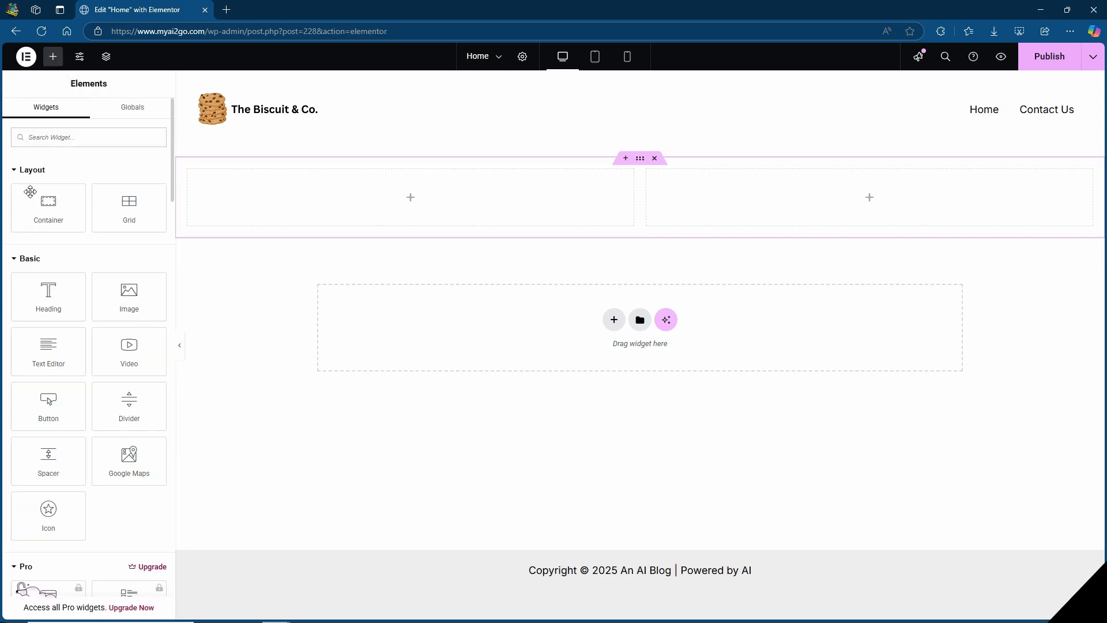
{"action": "left_click_drag", "start_coordinate": [45, 306], "coordinate": [425, 215]}
{"action": "left_click", "coordinate": [53, 57]}
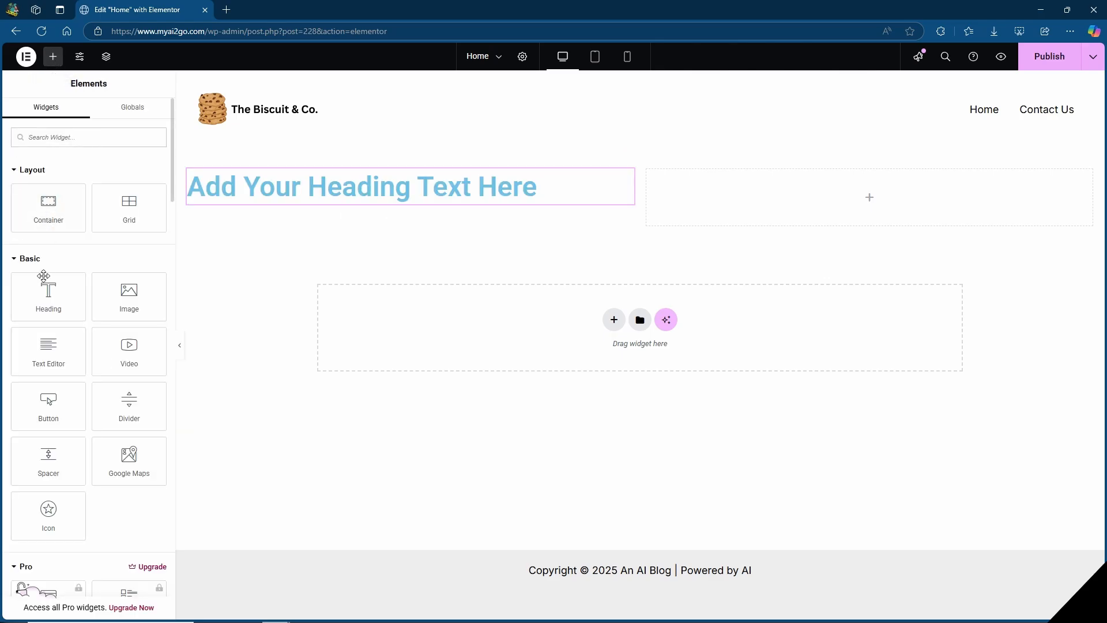
{"action": "left_click_drag", "start_coordinate": [41, 352], "coordinate": [344, 240]}
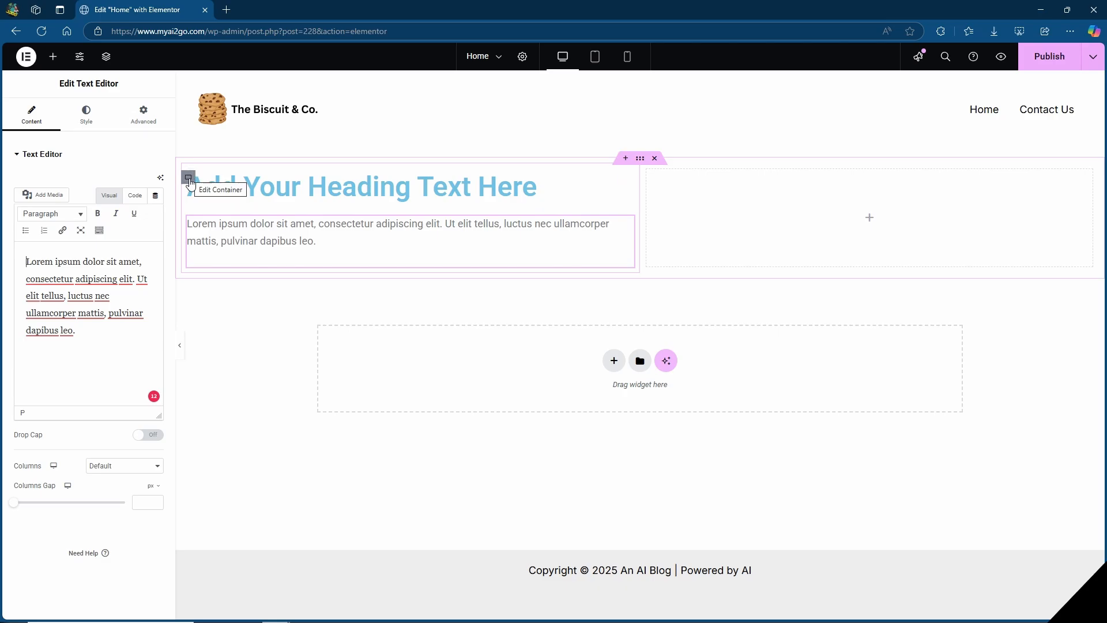
Give the left column container a classic background in dark green (#005F02).
{"action": "left_click", "coordinate": [188, 178]}
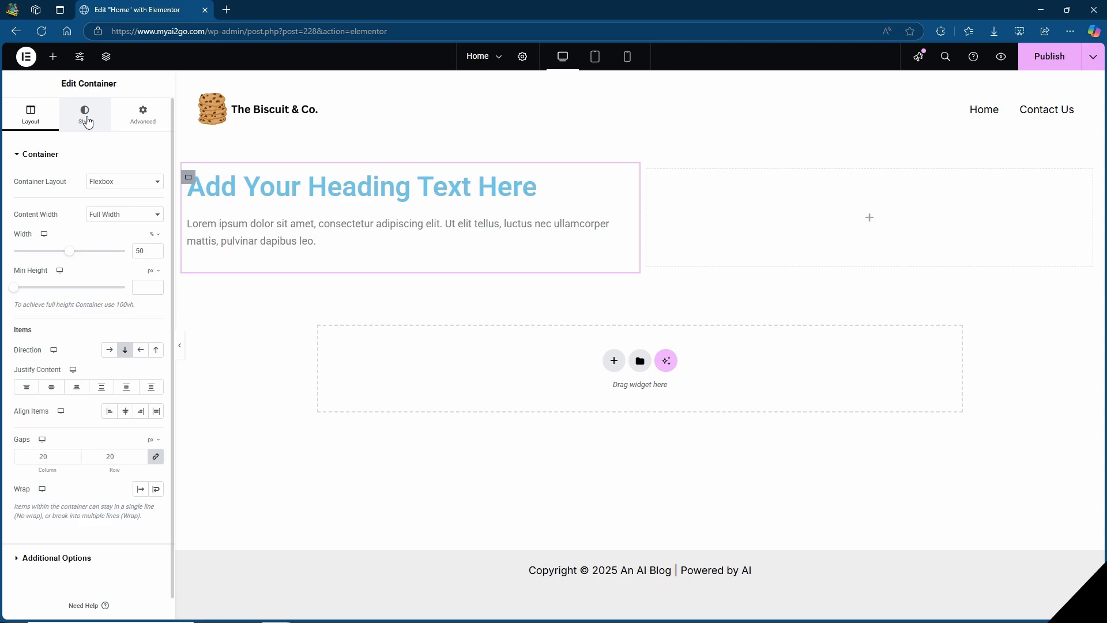
{"action": "left_click", "coordinate": [87, 122]}
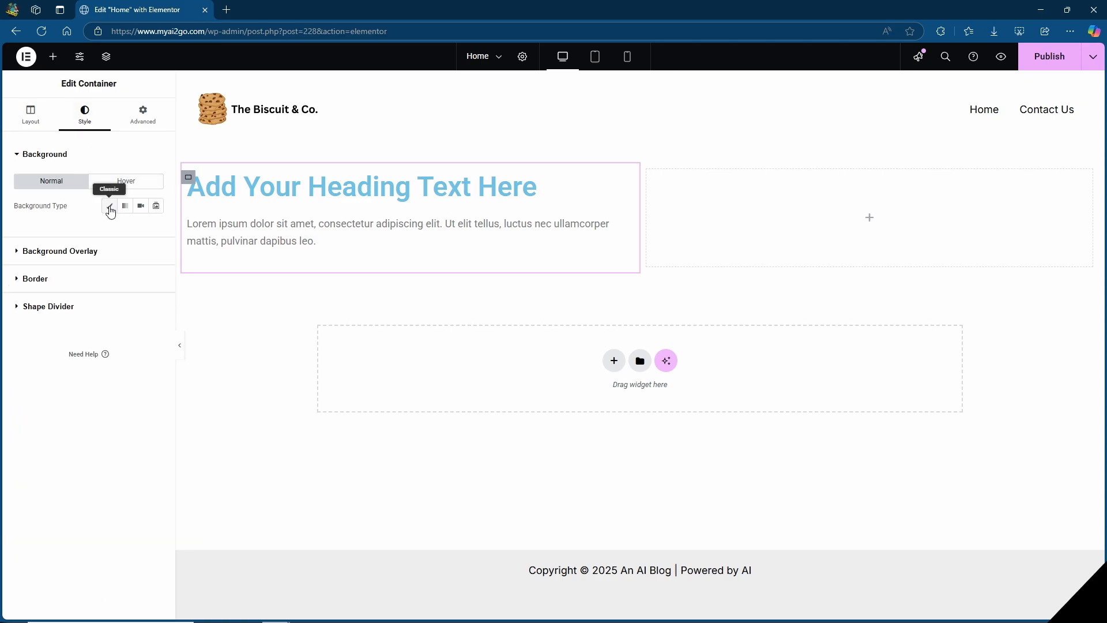
{"action": "left_click", "coordinate": [110, 210]}
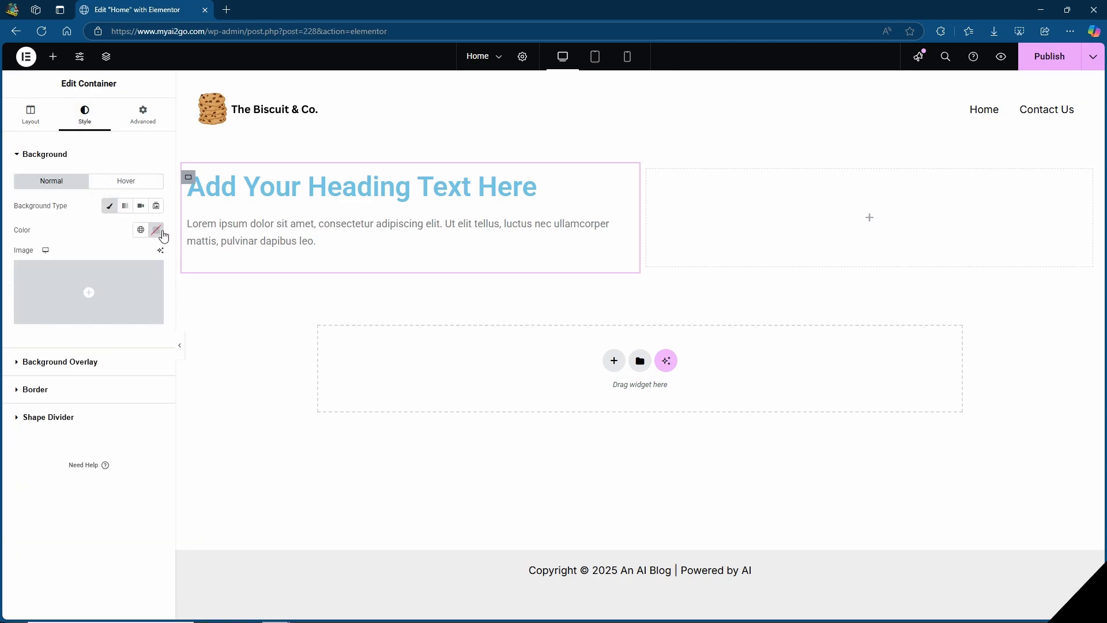
{"action": "left_click", "coordinate": [156, 230]}
{"action": "left_click", "coordinate": [222, 331]}
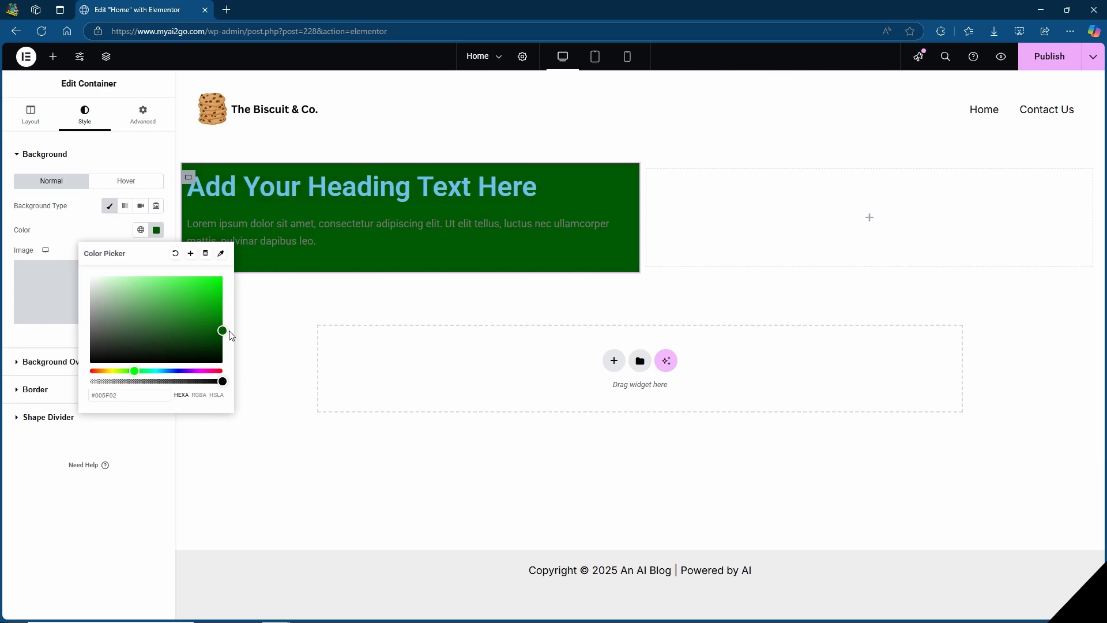
{"action": "left_click", "coordinate": [282, 236]}
Center the heading in the green column and set its text color to white (#FFFFFF).
{"action": "left_click", "coordinate": [302, 185]}
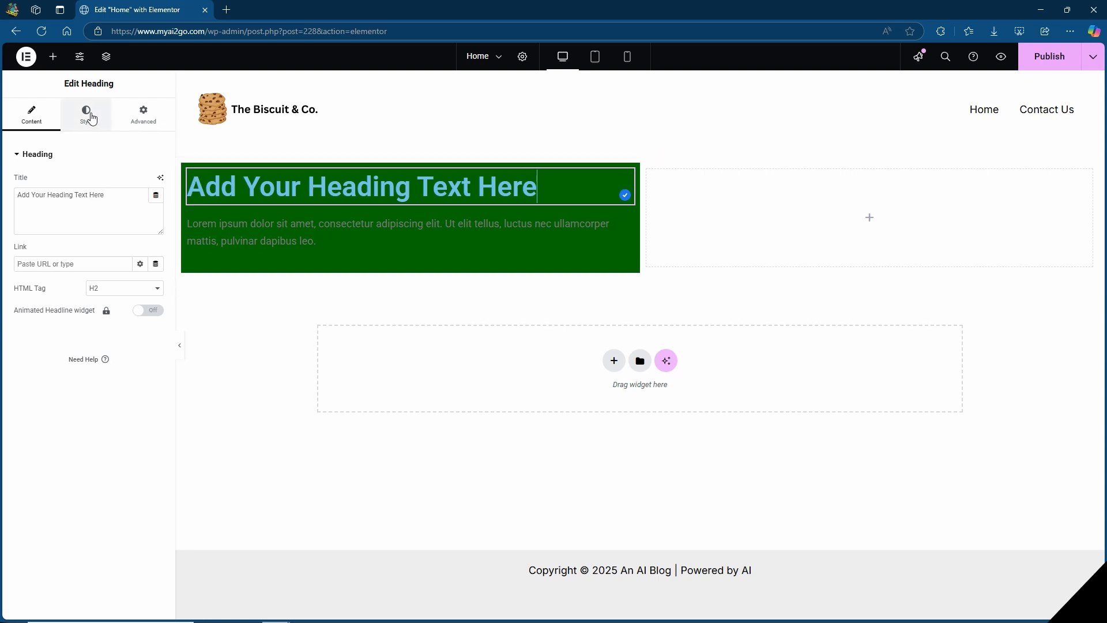
{"action": "left_click", "coordinate": [87, 115]}
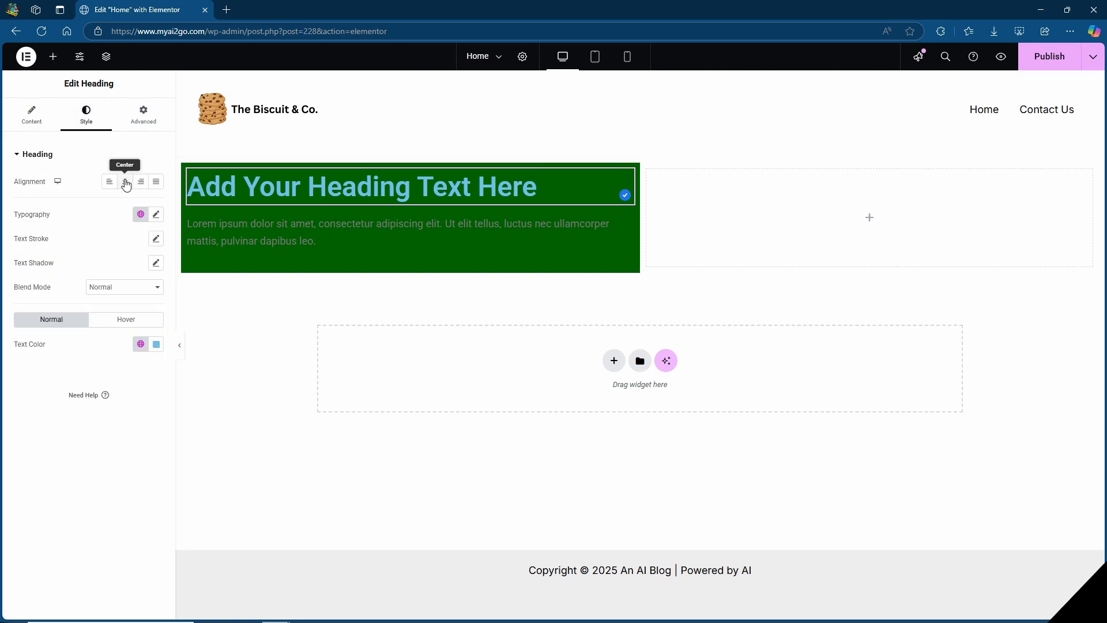
{"action": "left_click", "coordinate": [126, 183]}
{"action": "left_click", "coordinate": [156, 216]}
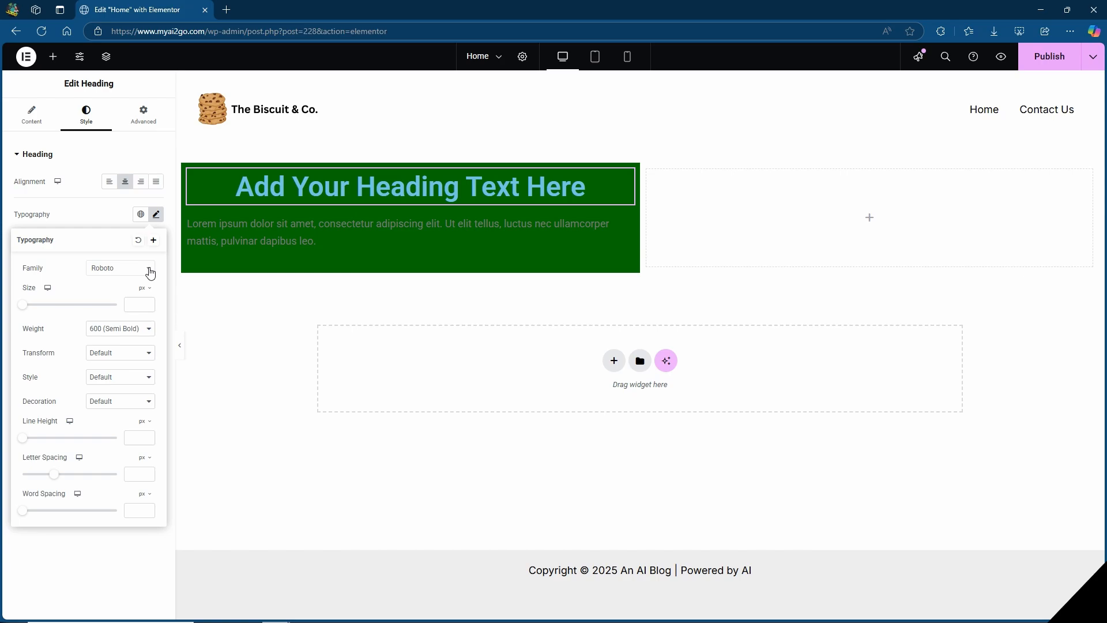
{"action": "left_click", "coordinate": [157, 214]}
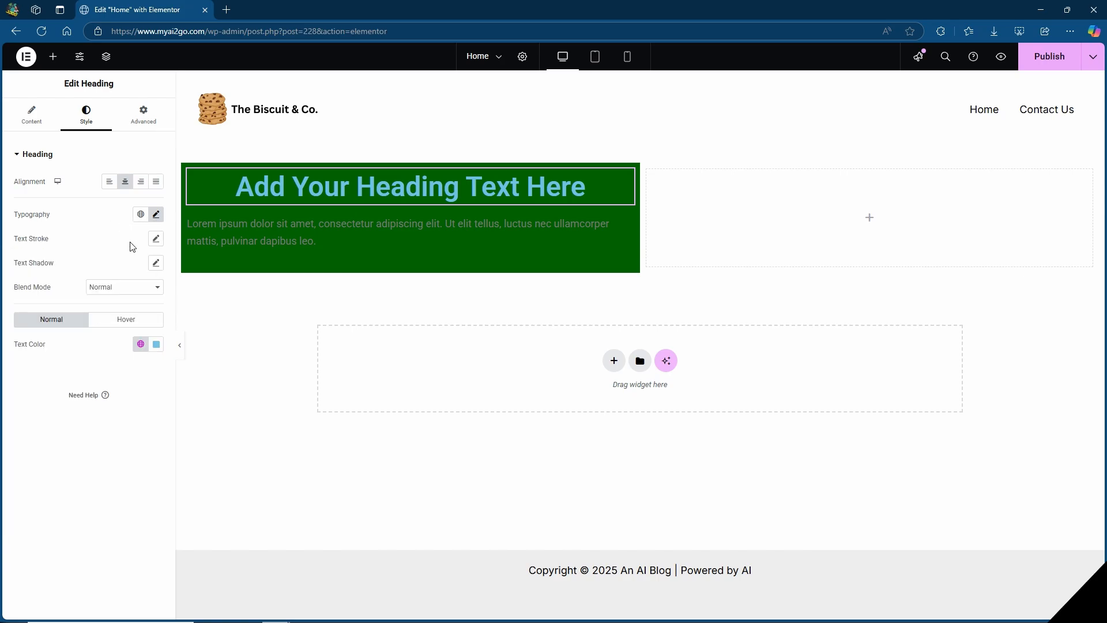
{"action": "left_click", "coordinate": [156, 344]}
{"action": "mouse_move", "coordinate": [144, 405]}
{"action": "left_mouse_down"}
{"action": "mouse_move", "coordinate": [106, 425]}
{"action": "mouse_move", "coordinate": [73, 396]}
{"action": "mouse_move", "coordinate": [65, 358]}
{"action": "left_mouse_up"}
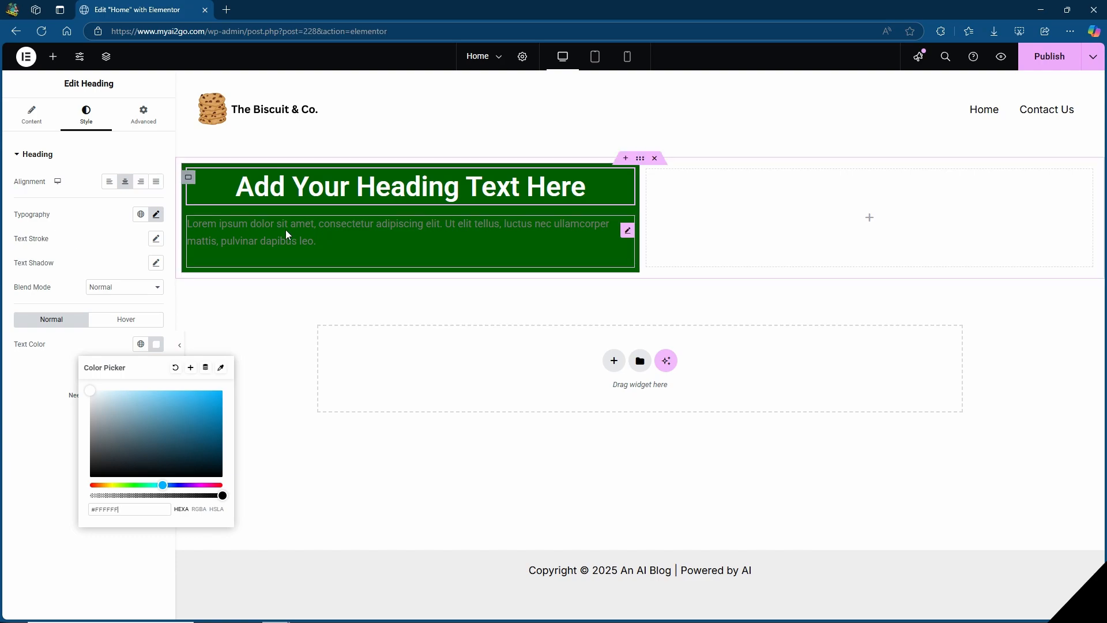
Center-align the text editor paragraph below the heading.
{"action": "left_click", "coordinate": [308, 238]}
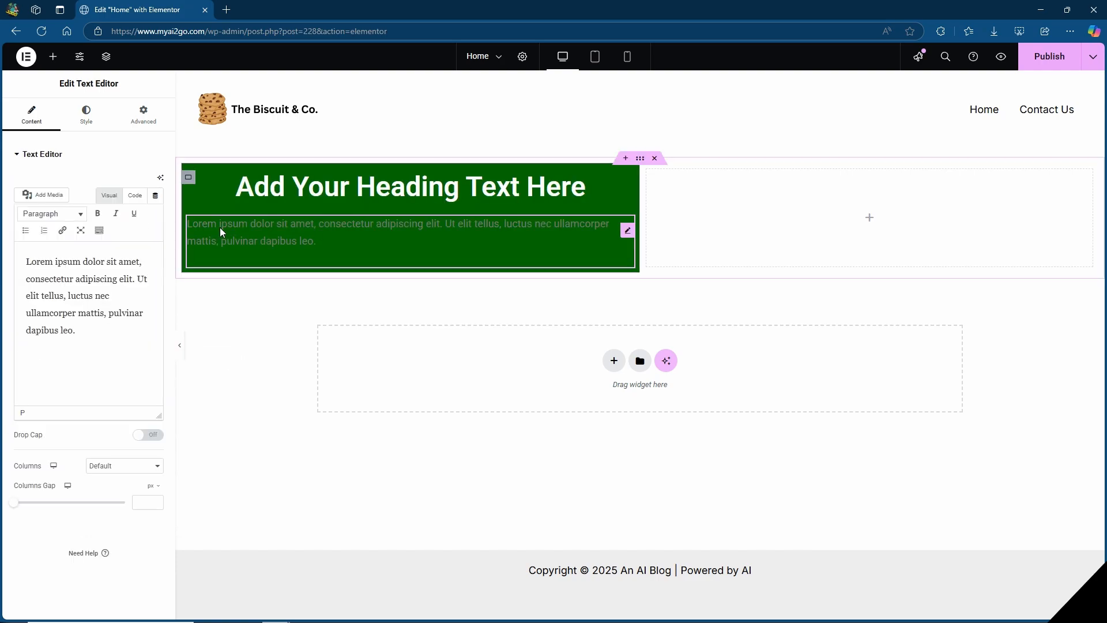
{"action": "left_click", "coordinate": [87, 117]}
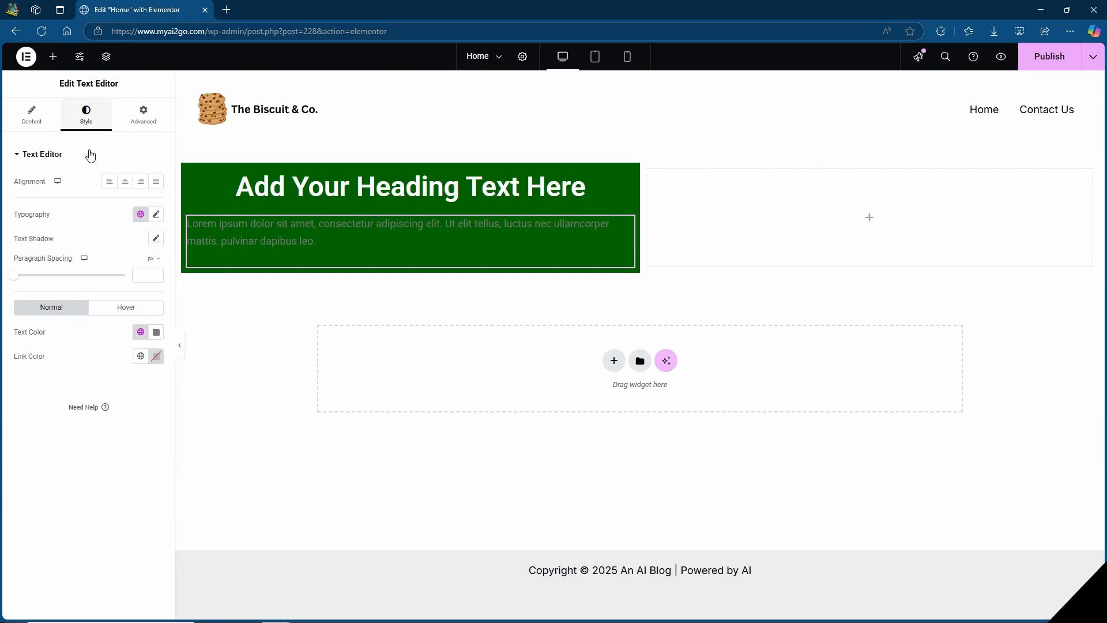
{"action": "left_click", "coordinate": [125, 183]}
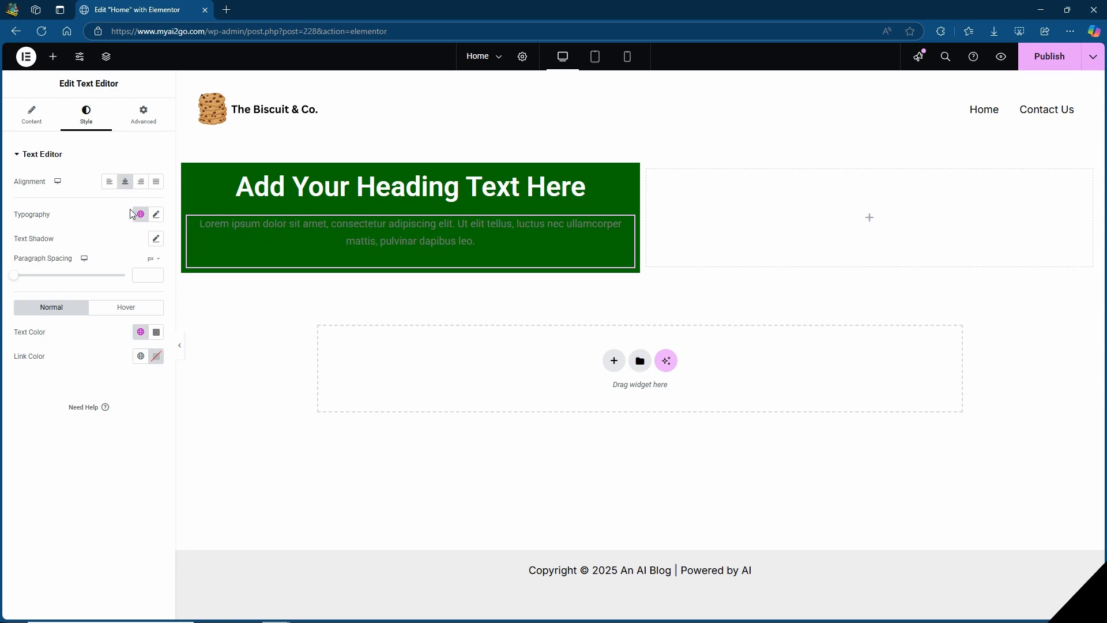
Set the text color of the paragraph in the green column to white and slightly increase its font size.
{"action": "left_click", "coordinate": [157, 332]}
{"action": "left_click", "coordinate": [140, 386]}
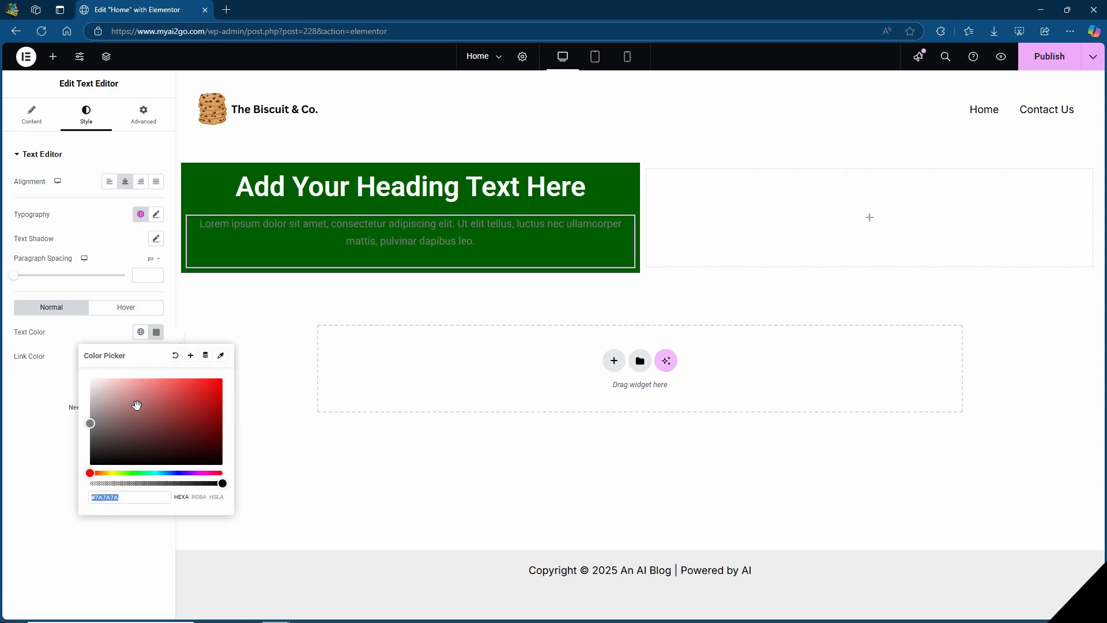
{"action": "left_click", "coordinate": [101, 226]}
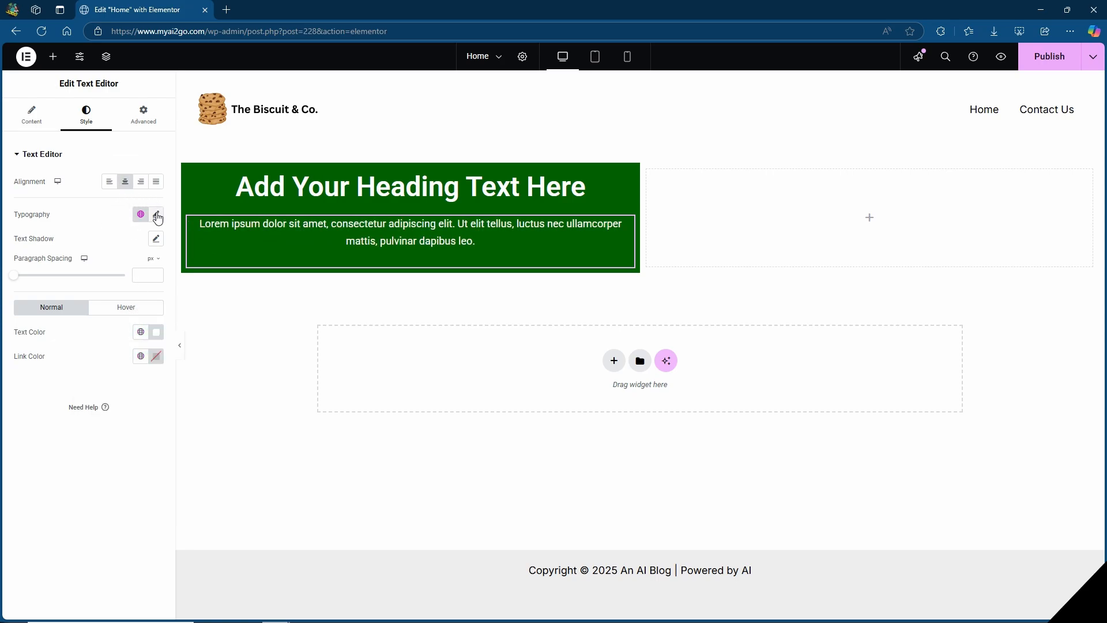
{"action": "left_click", "coordinate": [157, 216]}
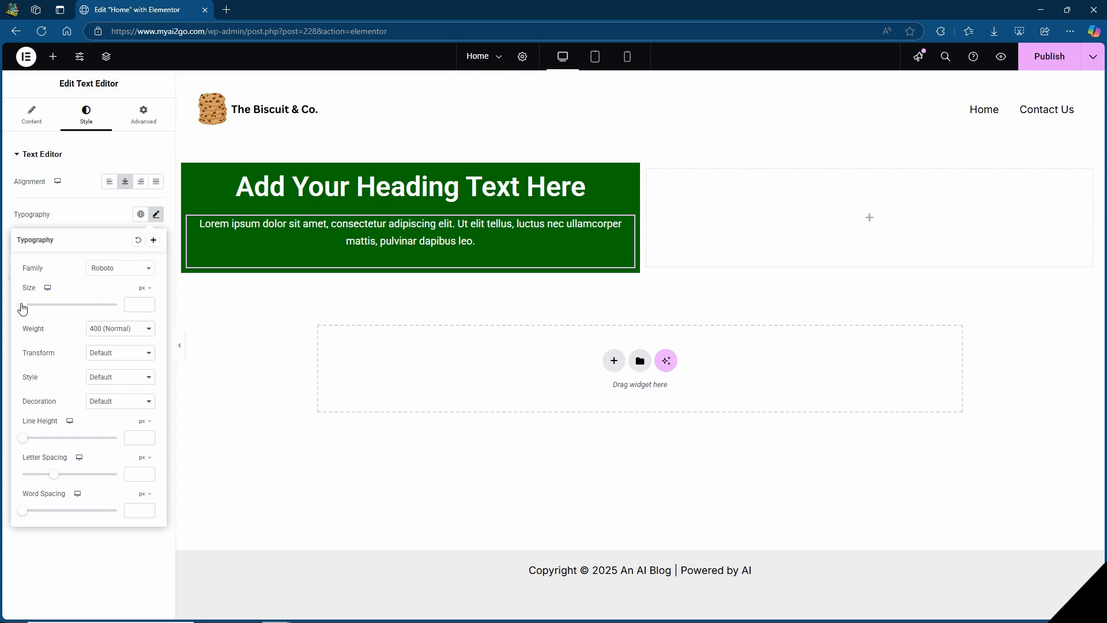
{"action": "left_click_drag", "start_coordinate": [22, 310], "coordinate": [32, 311]}
{"action": "left_click", "coordinate": [228, 242]}
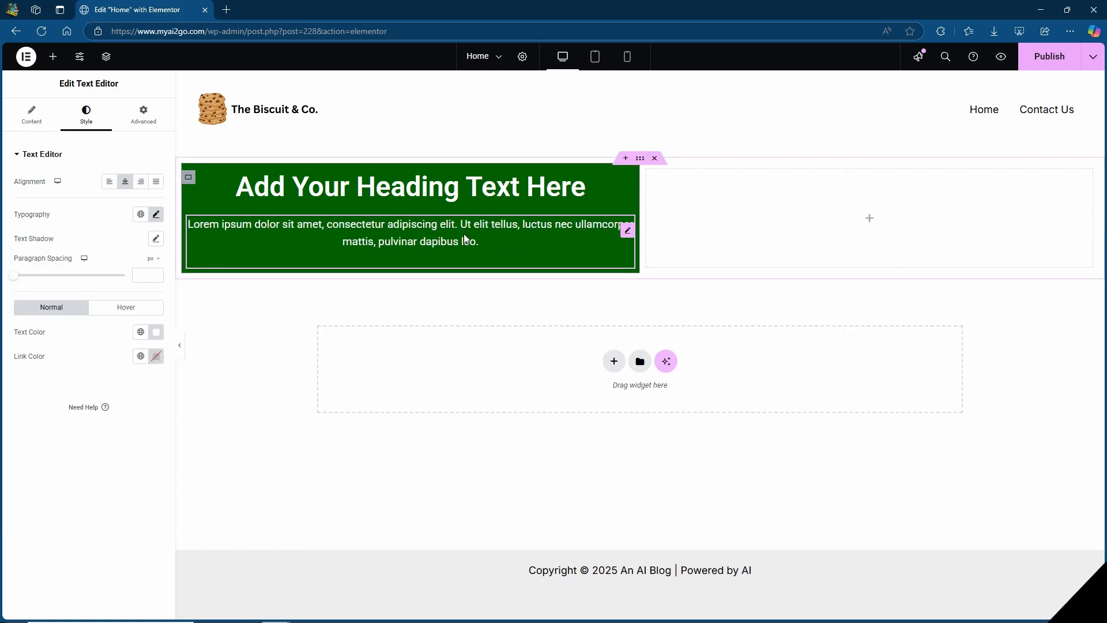
Unlink the margin values of the paragraph in the green column and set its left and right margins to 50 px.
{"action": "left_click", "coordinate": [147, 119]}
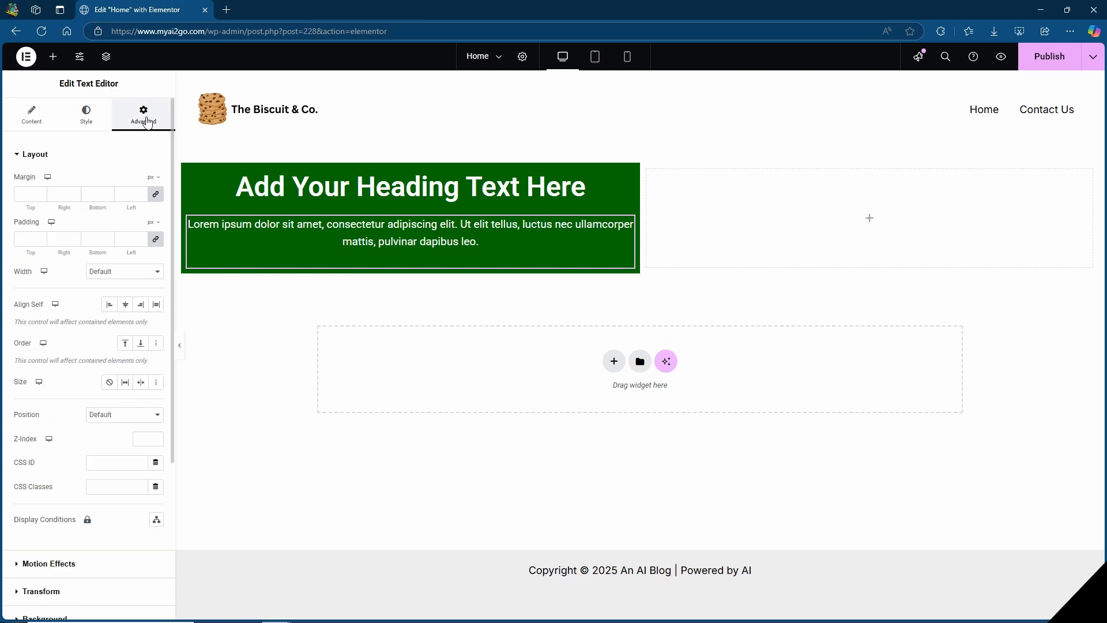
{"action": "left_click", "coordinate": [155, 195]}
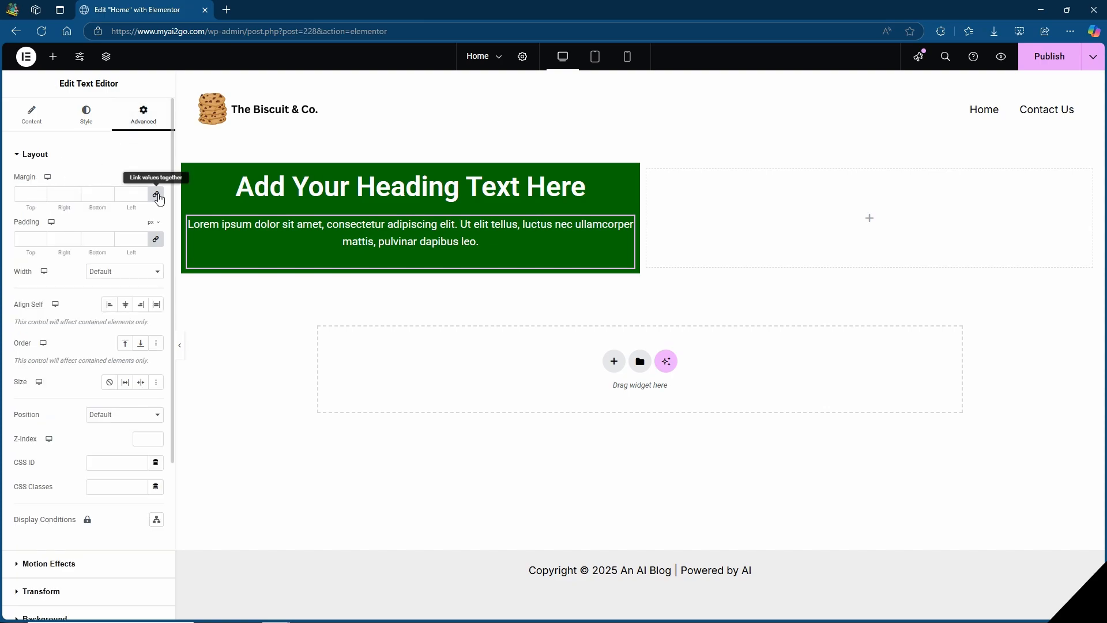
{"action": "left_click", "coordinate": [132, 194]}
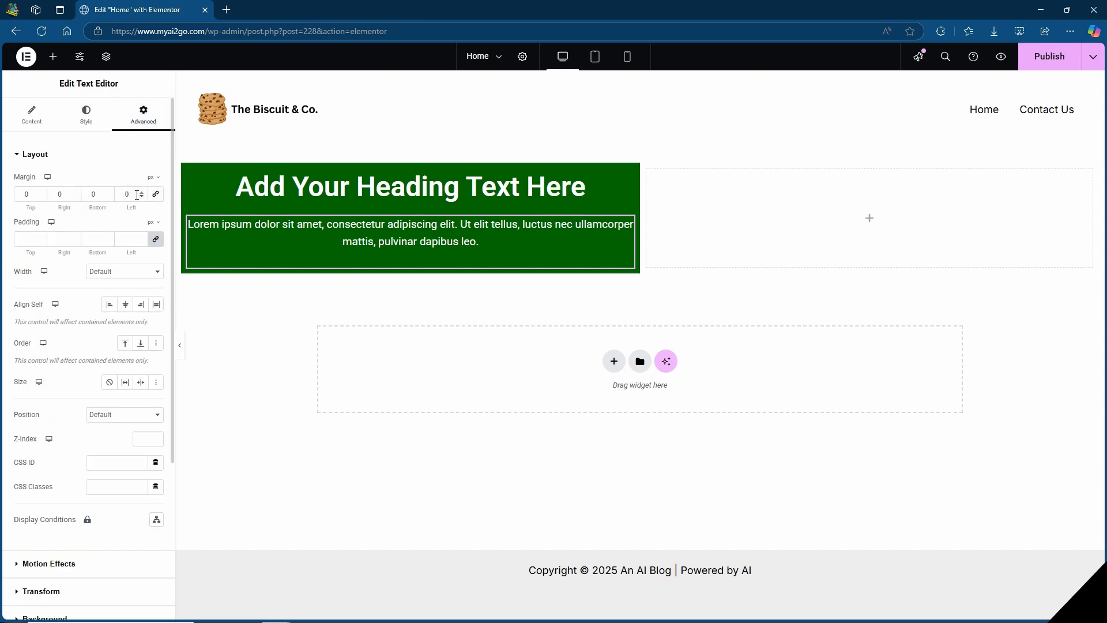
{"action": "type", "text": "50"}
{"action": "left_click", "coordinate": [65, 195]}
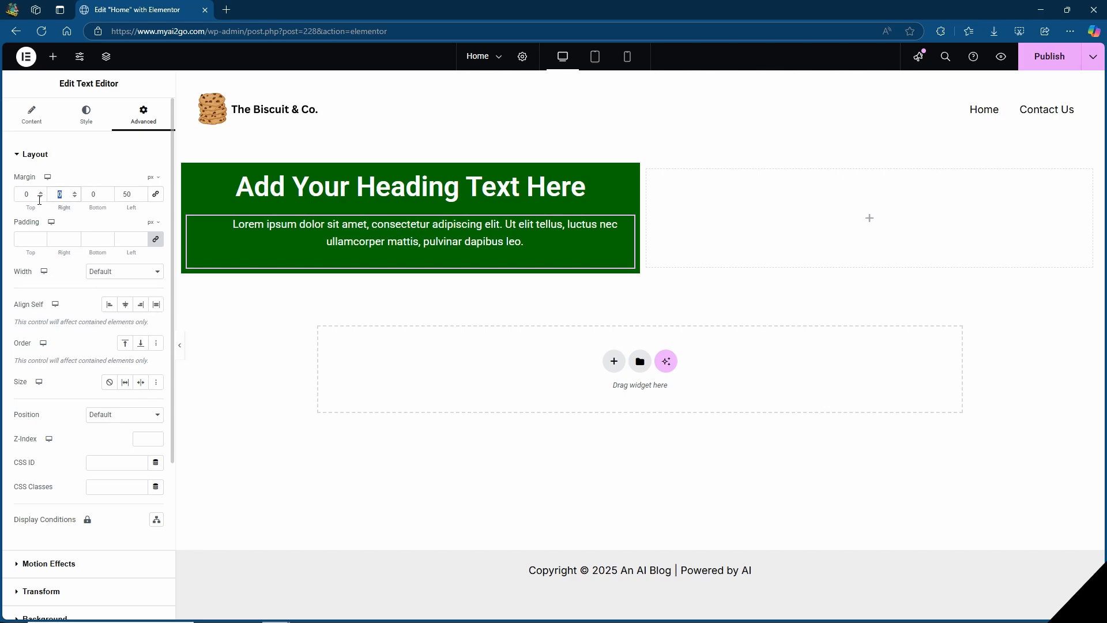
{"action": "type", "text": "50"}
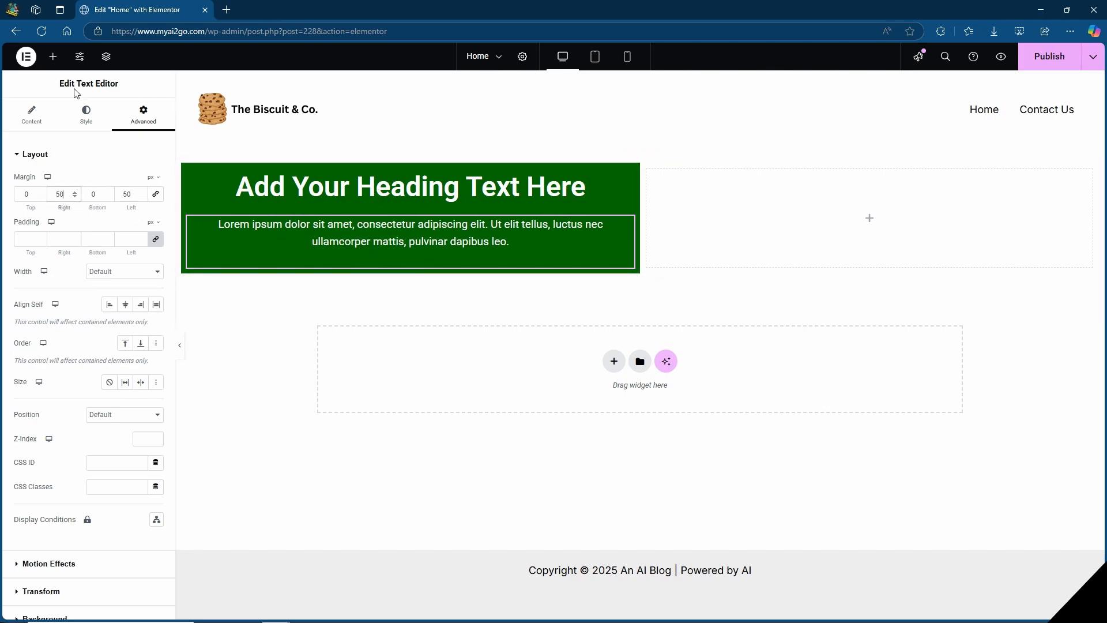
Insert one Spacer widget above the heading and another below the paragraph in the green column.
{"action": "left_click", "coordinate": [53, 57]}
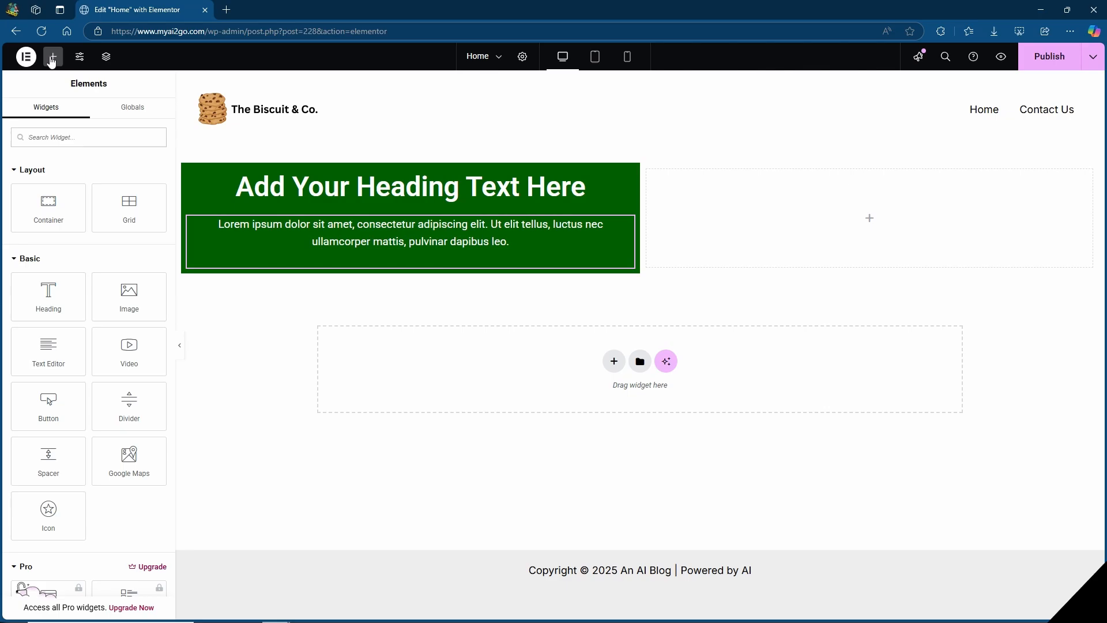
{"action": "left_click_drag", "start_coordinate": [43, 450], "coordinate": [426, 182]}
{"action": "left_click", "coordinate": [52, 58]}
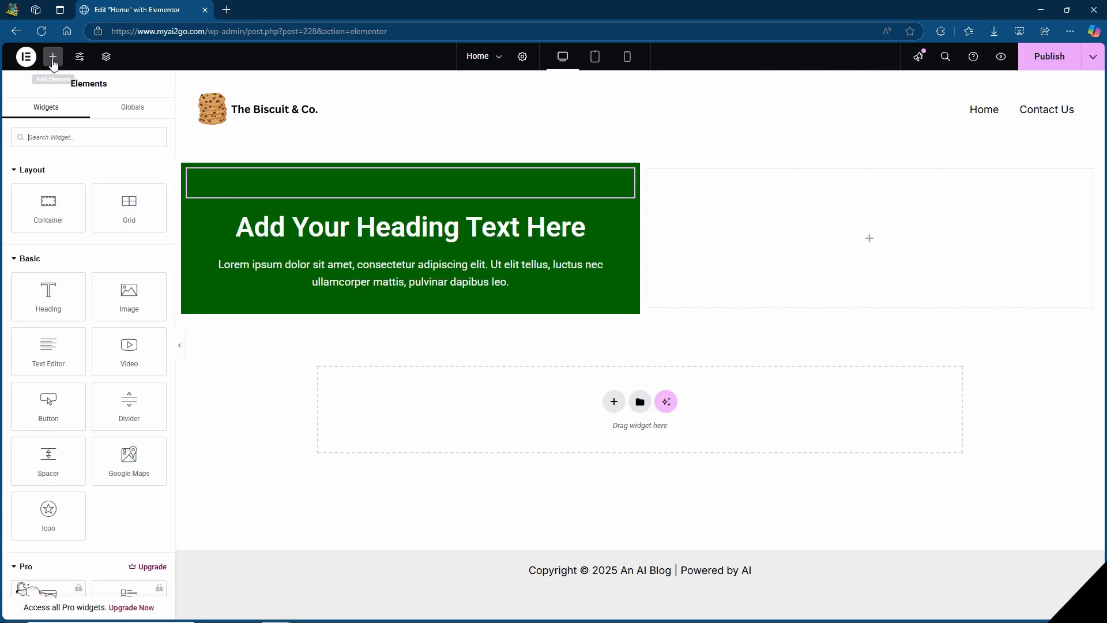
{"action": "left_click_drag", "start_coordinate": [48, 459], "coordinate": [397, 289]}
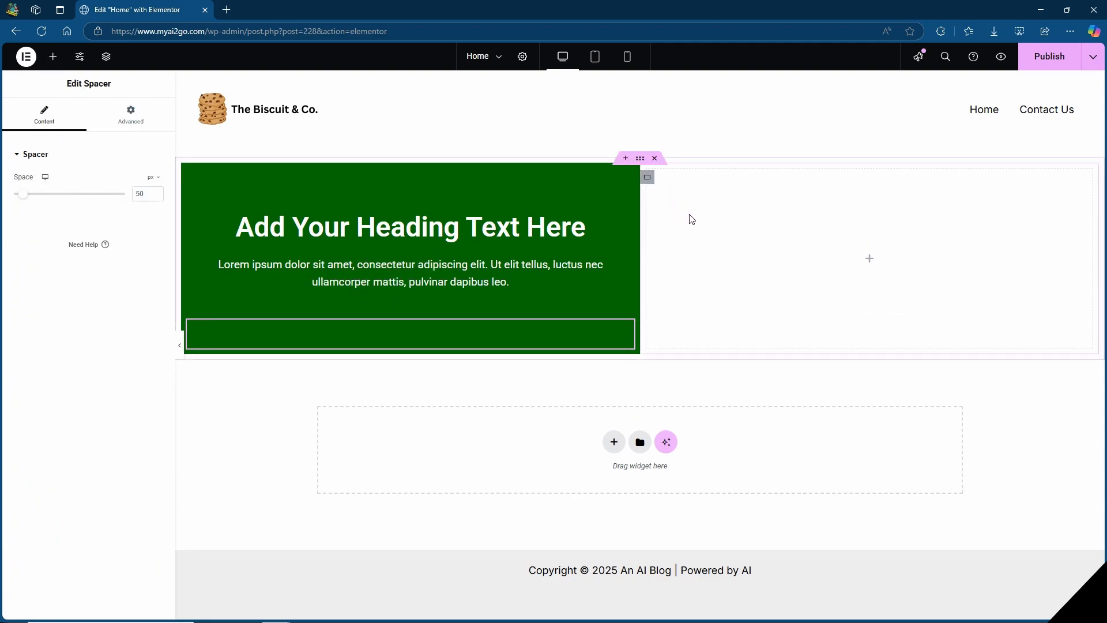
Set the background type of the empty column container beside the green one to slideshow.
{"action": "left_click", "coordinate": [647, 178]}
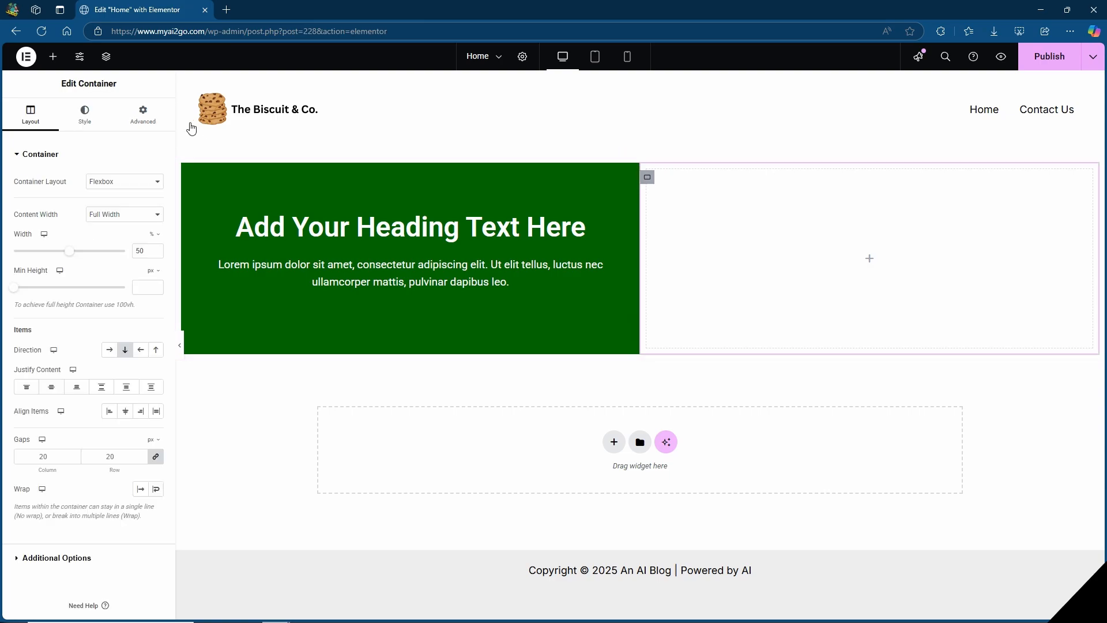
{"action": "left_click", "coordinate": [86, 119]}
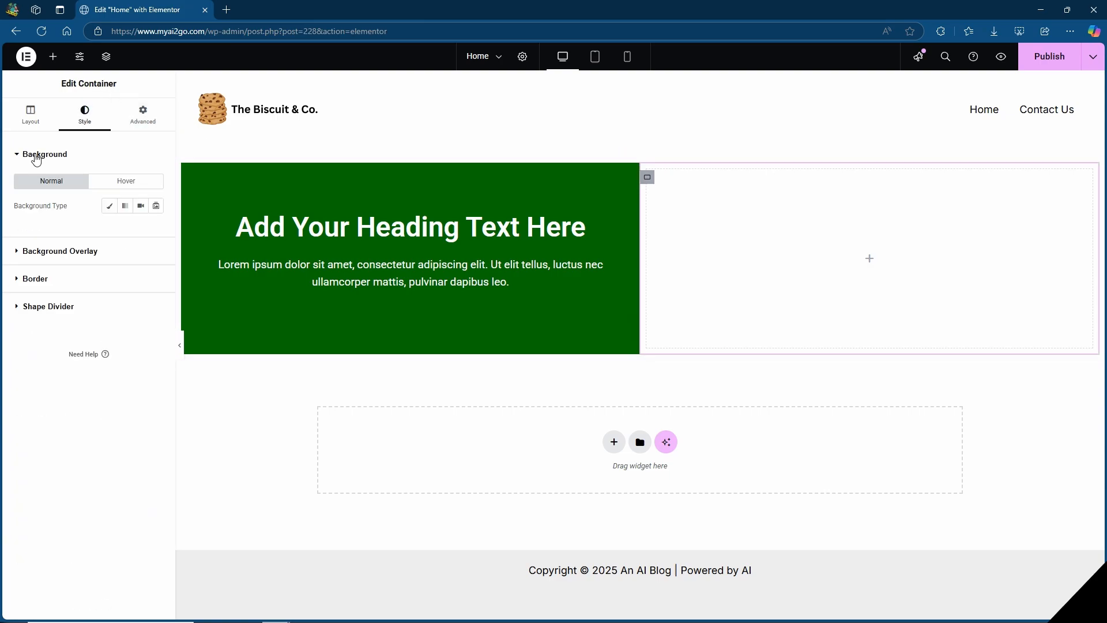
{"action": "left_click", "coordinate": [155, 207]}
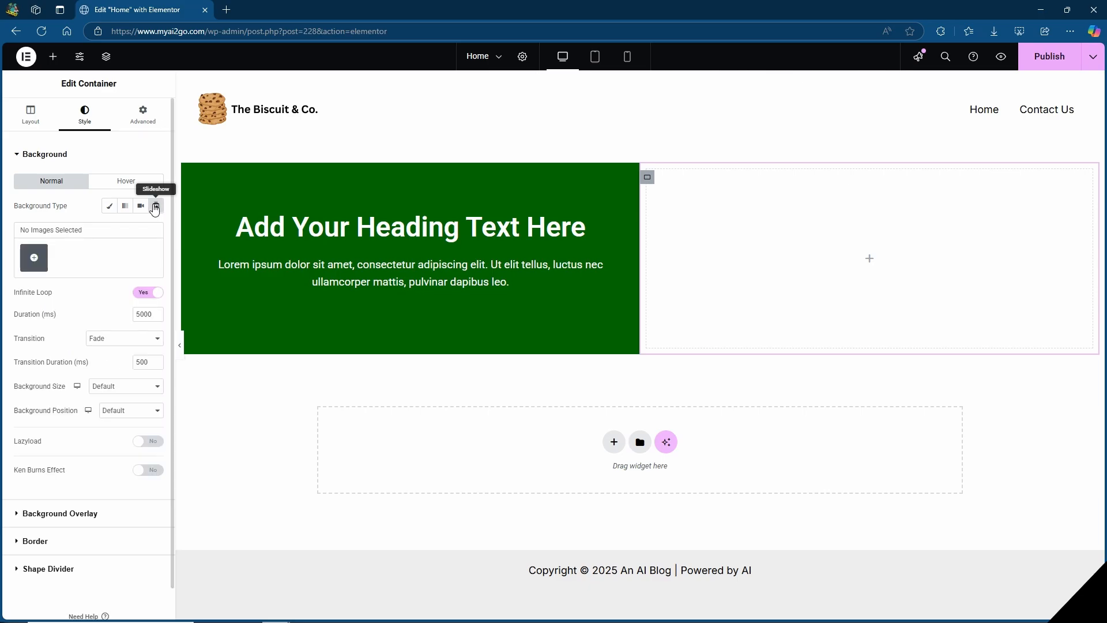
Upload Biscuit and co image (2).png, image (3).png and image.png as the slideshow gallery, and turn on the Ken Burns effect.
{"action": "left_click", "coordinate": [35, 262]}
{"action": "left_click", "coordinate": [165, 101]}
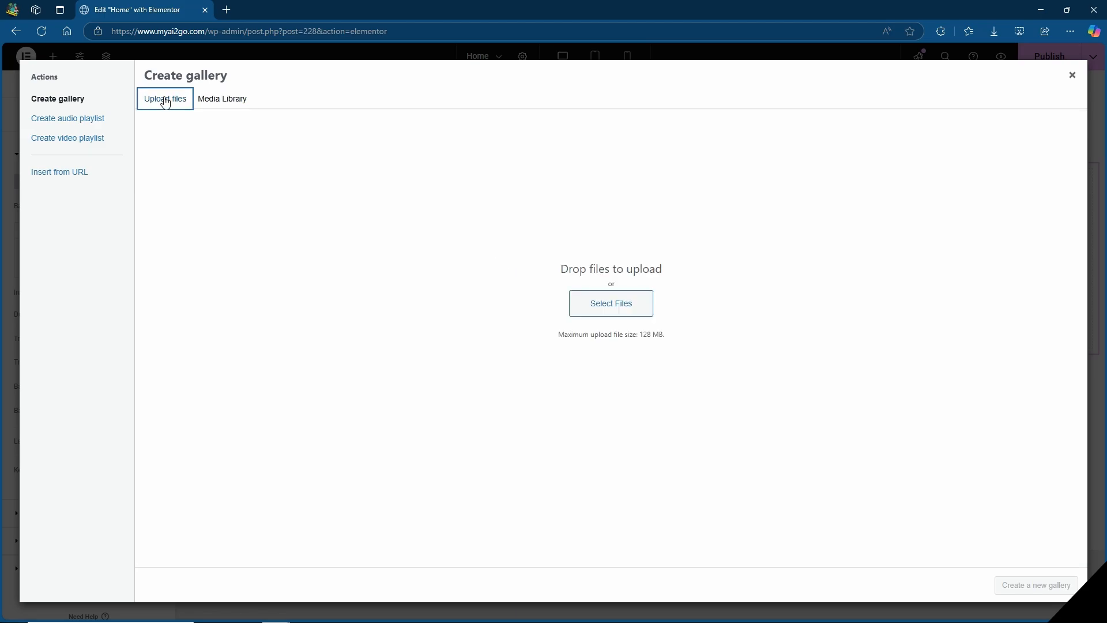
{"action": "left_click", "coordinate": [616, 312]}
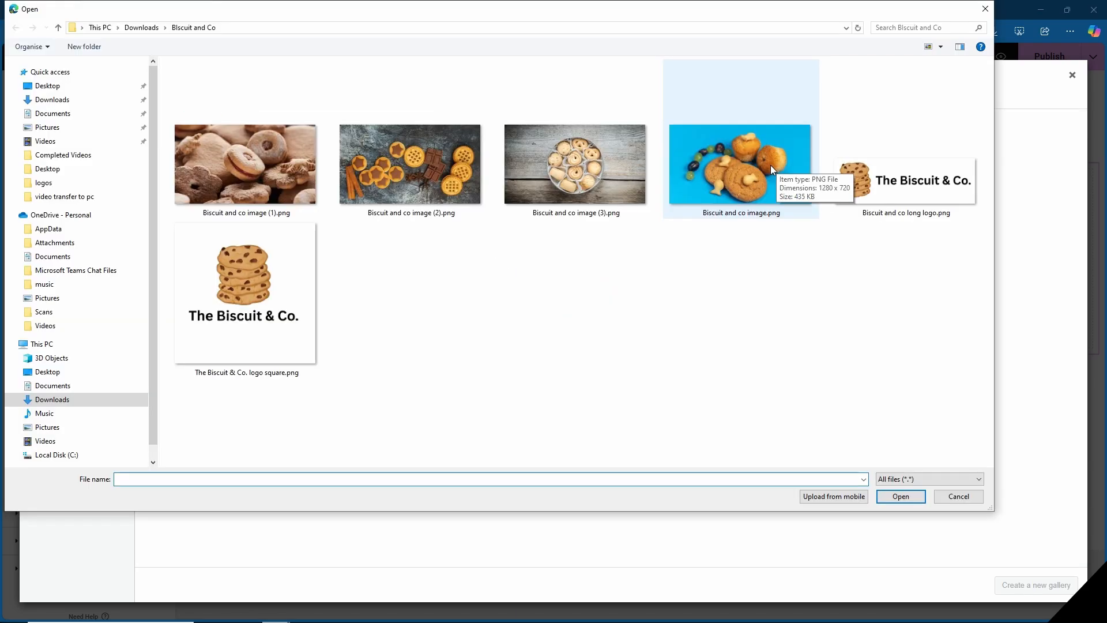
{"action": "left_click", "coordinate": [771, 165]}
{"action": "left_click", "coordinate": [434, 168], "text": "shift"}
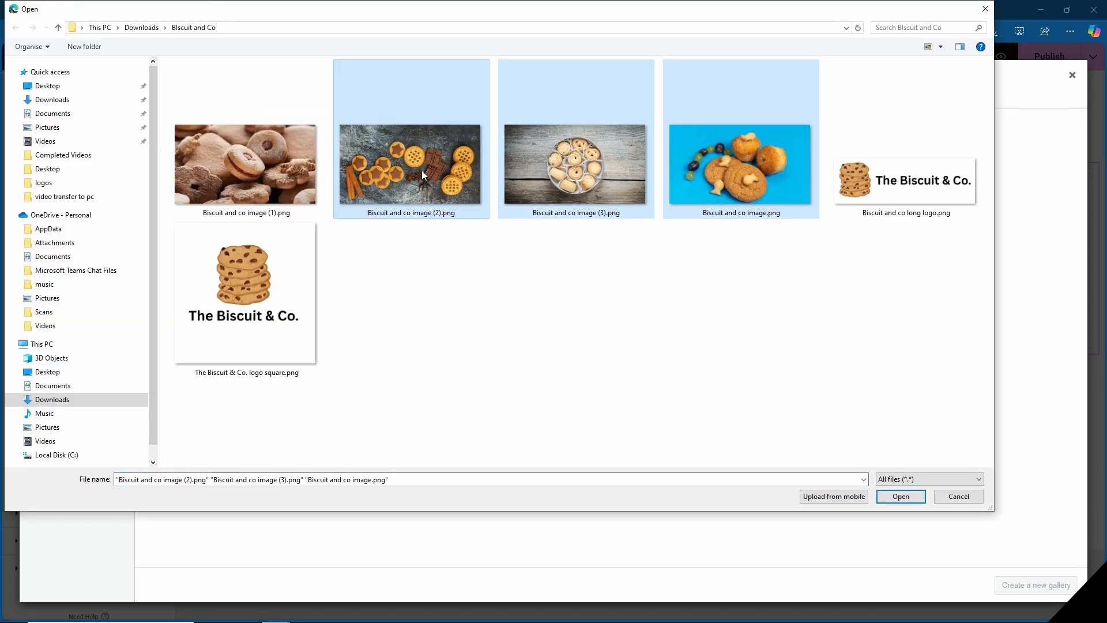
{"action": "left_click", "coordinate": [892, 500]}
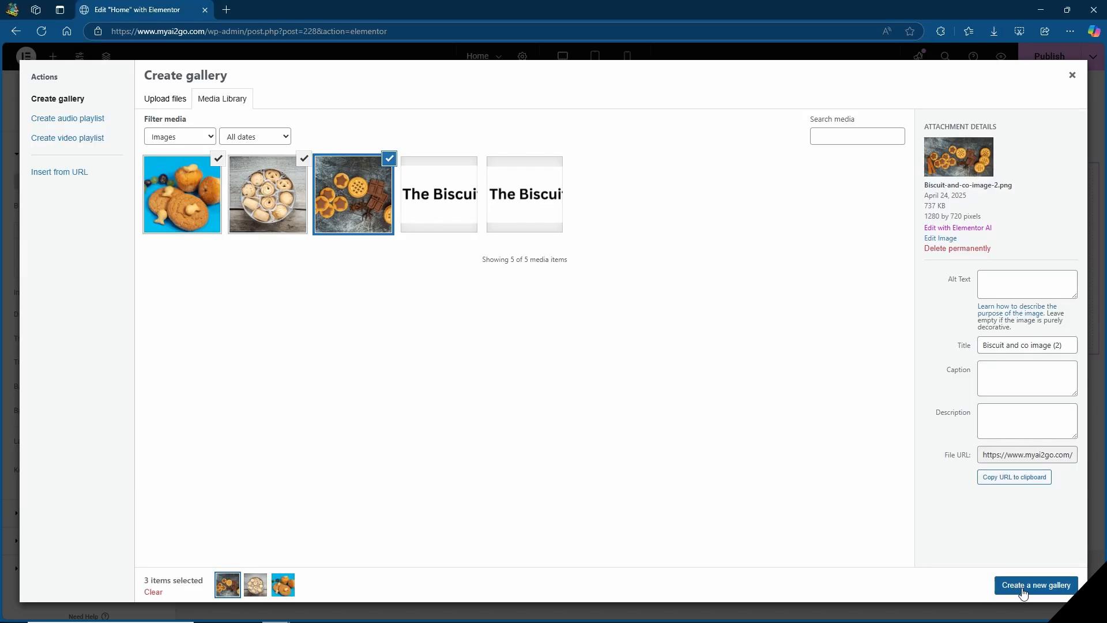
{"action": "left_click", "coordinate": [1023, 590]}
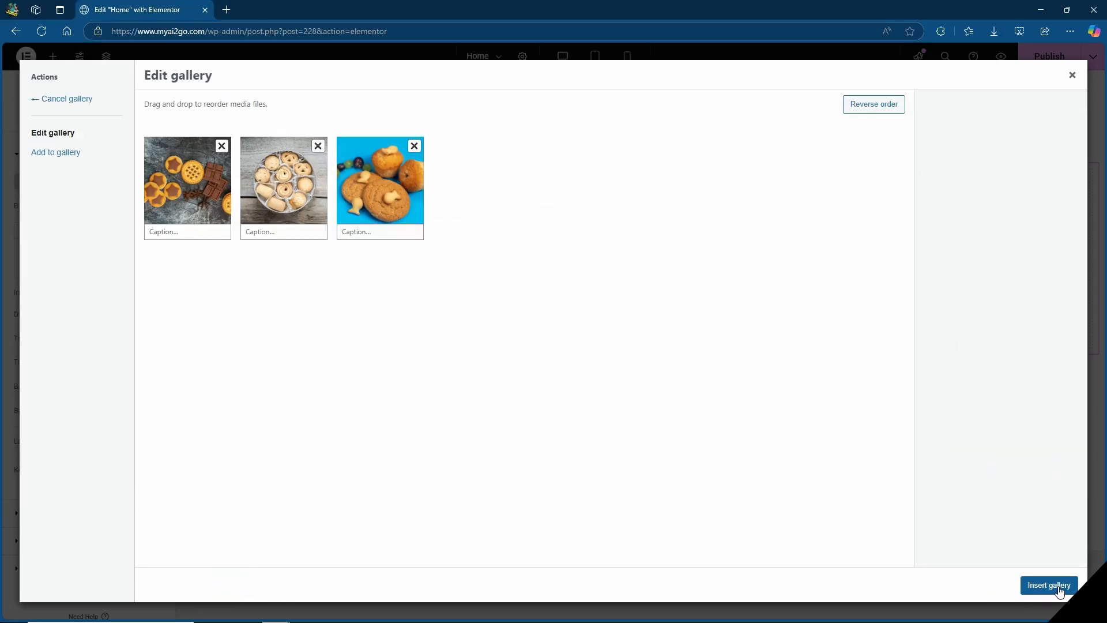
{"action": "left_click", "coordinate": [1048, 586]}
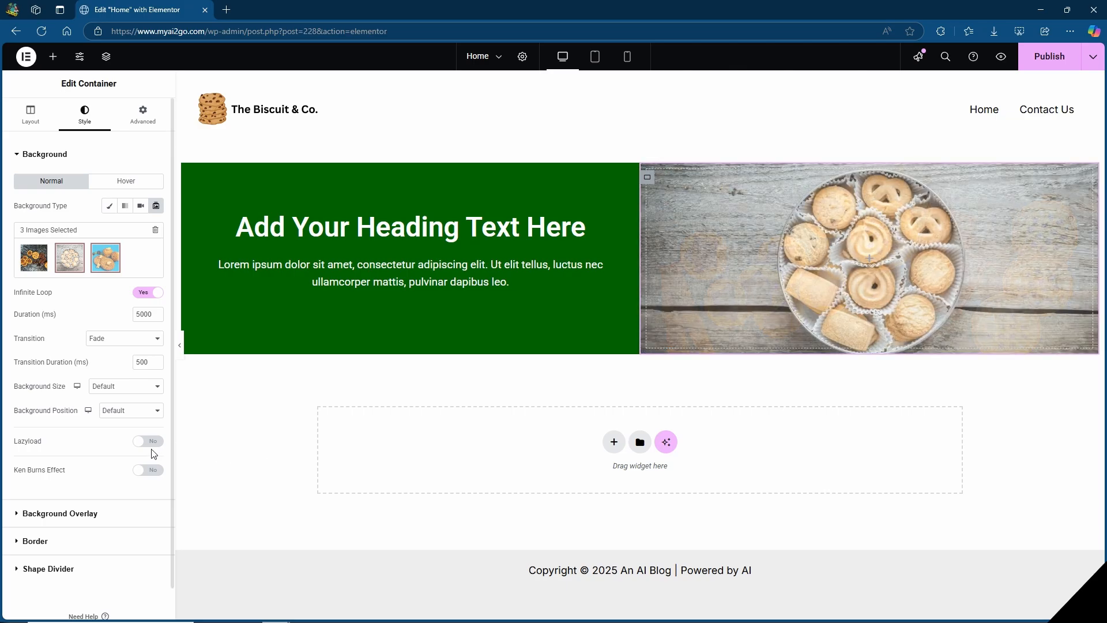
{"action": "left_click", "coordinate": [147, 471]}
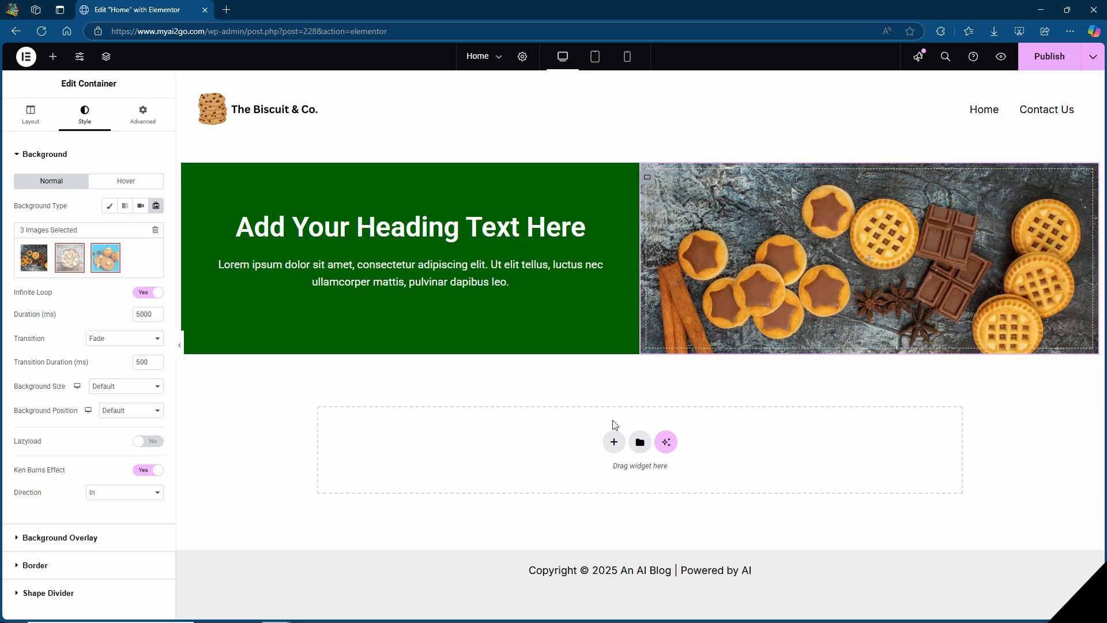
Add a single column-direction Flexbox container below the green and slideshow section and insert a Spacer widget in it.
{"action": "left_click", "coordinate": [614, 442]}
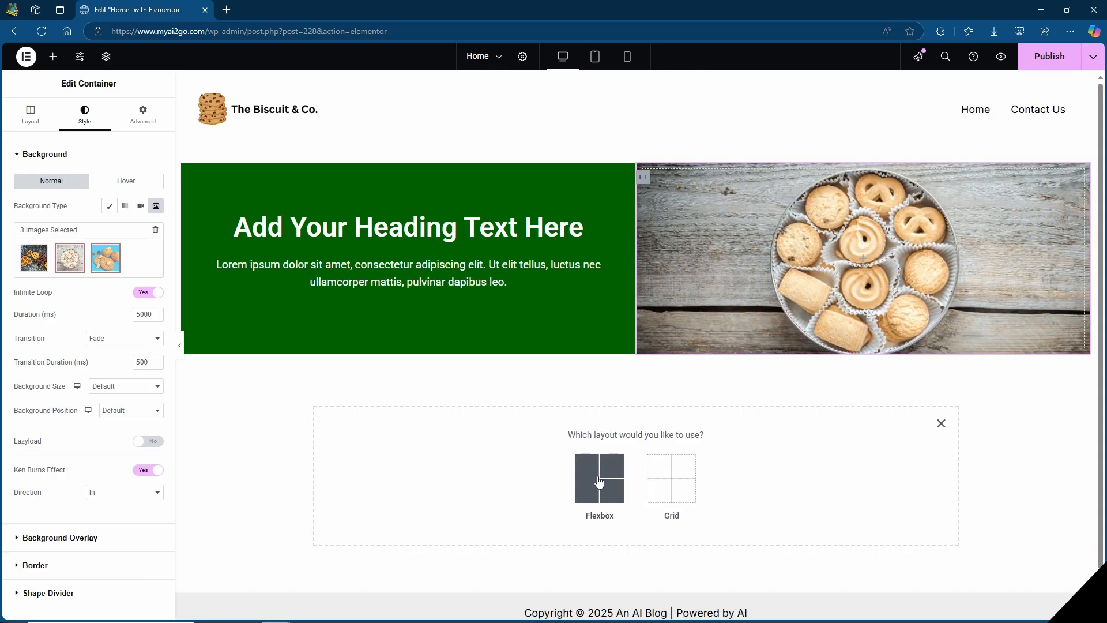
{"action": "left_click", "coordinate": [600, 481]}
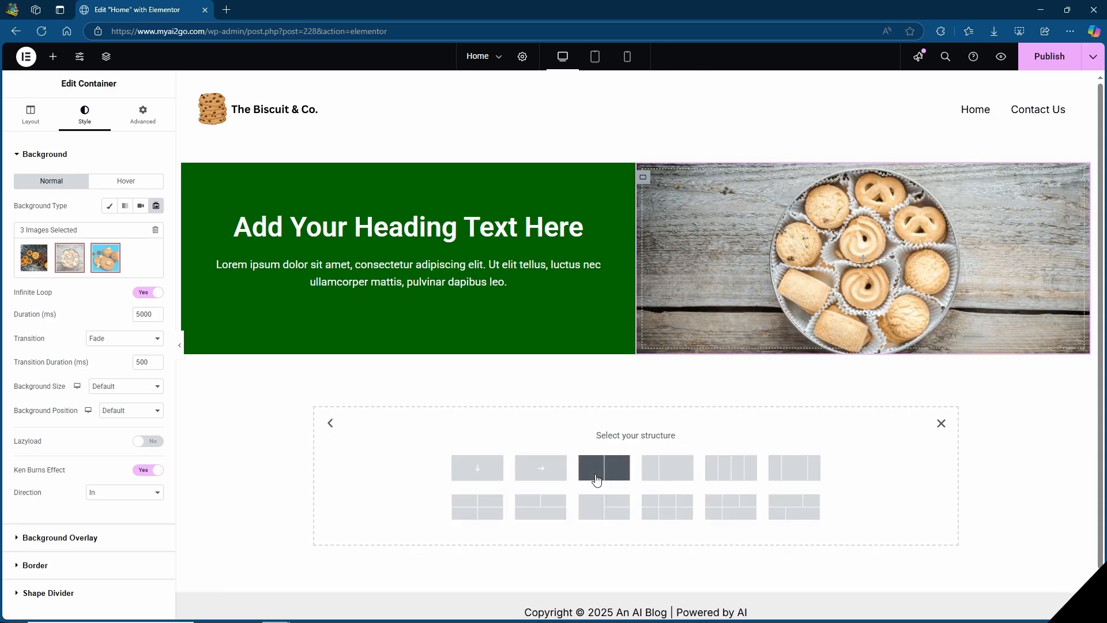
{"action": "left_click", "coordinate": [475, 469]}
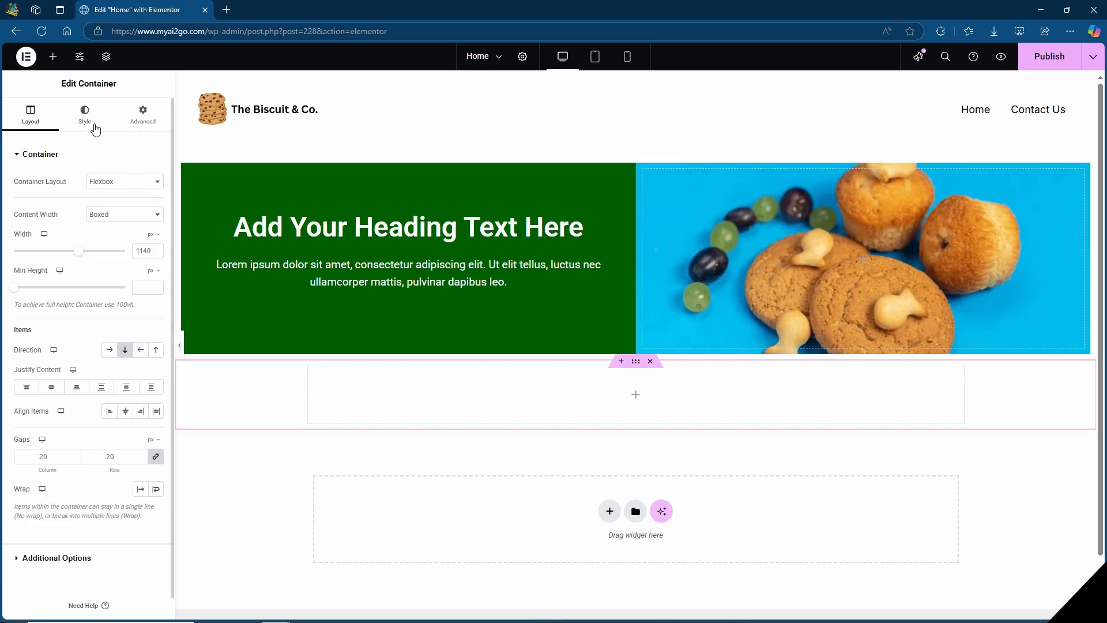
{"action": "left_click", "coordinate": [52, 56]}
{"action": "left_click_drag", "start_coordinate": [64, 464], "coordinate": [459, 417]}
Insert a Heading widget below the spacer in the new container and a Text Editor widget below that heading.
{"action": "left_click", "coordinate": [52, 56]}
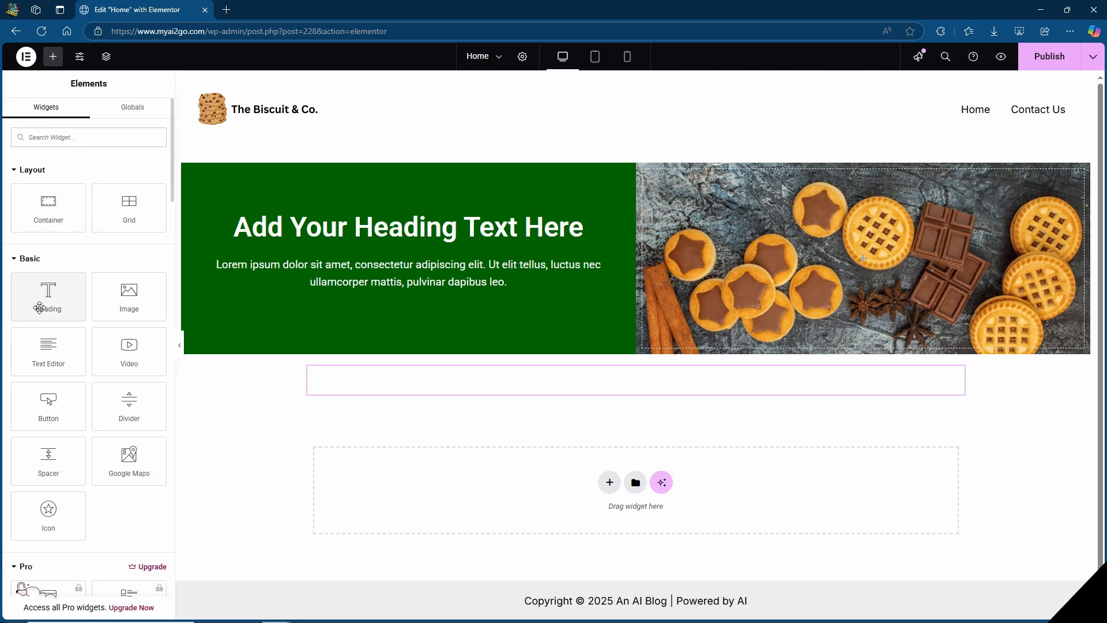
{"action": "left_click_drag", "start_coordinate": [39, 307], "coordinate": [640, 383]}
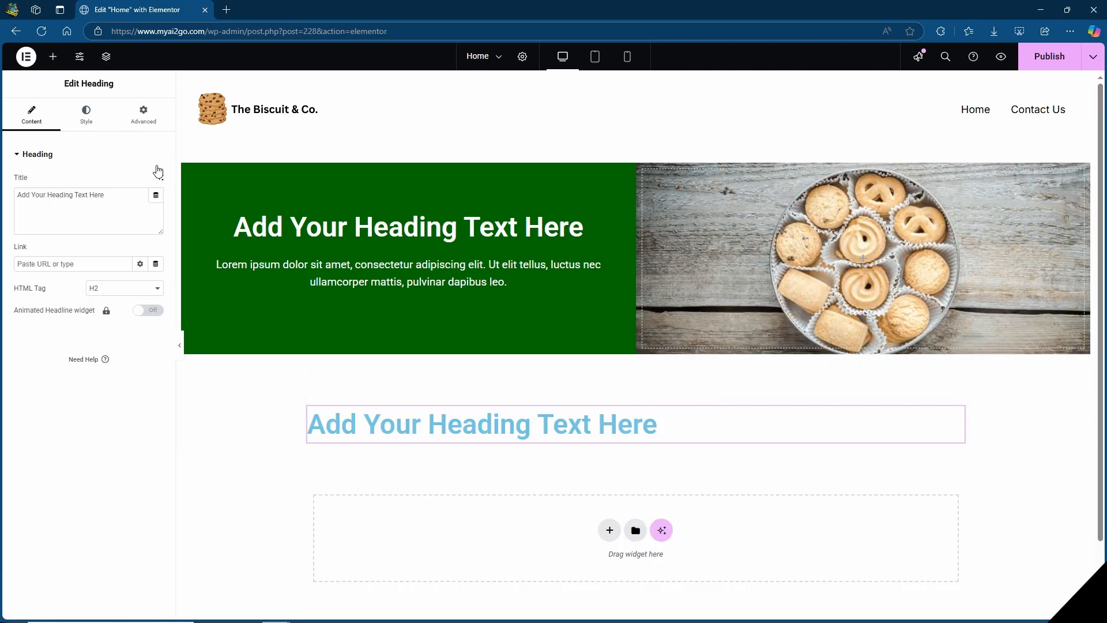
{"action": "left_click", "coordinate": [52, 55]}
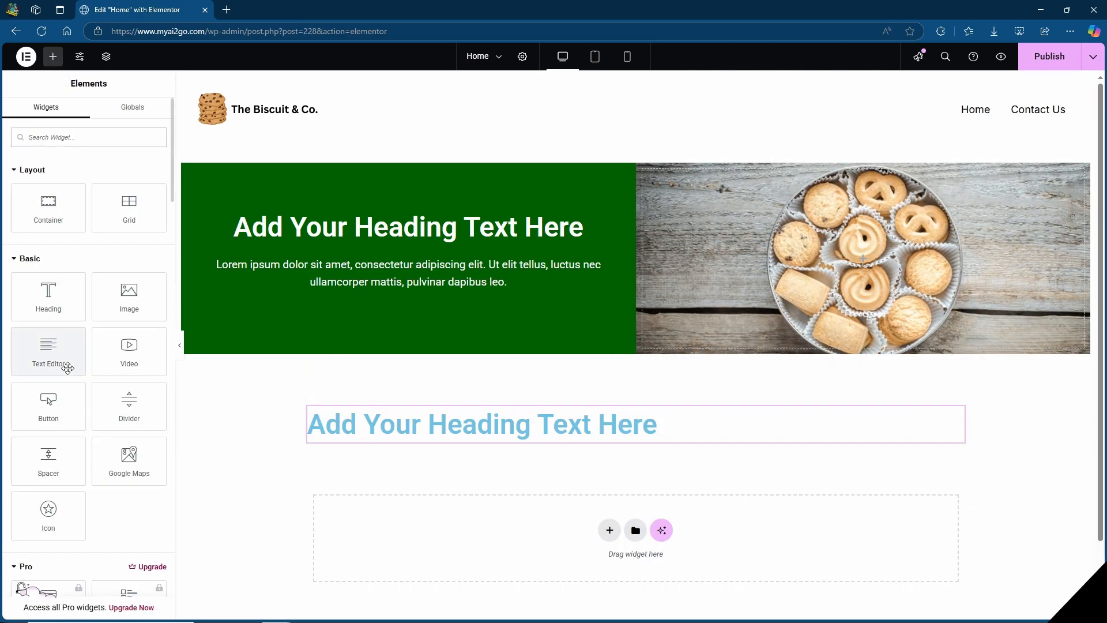
{"action": "left_click_drag", "start_coordinate": [47, 351], "coordinate": [562, 439]}
Set the new heading's text color to black (#000000) and center it.
{"action": "left_click", "coordinate": [563, 438]}
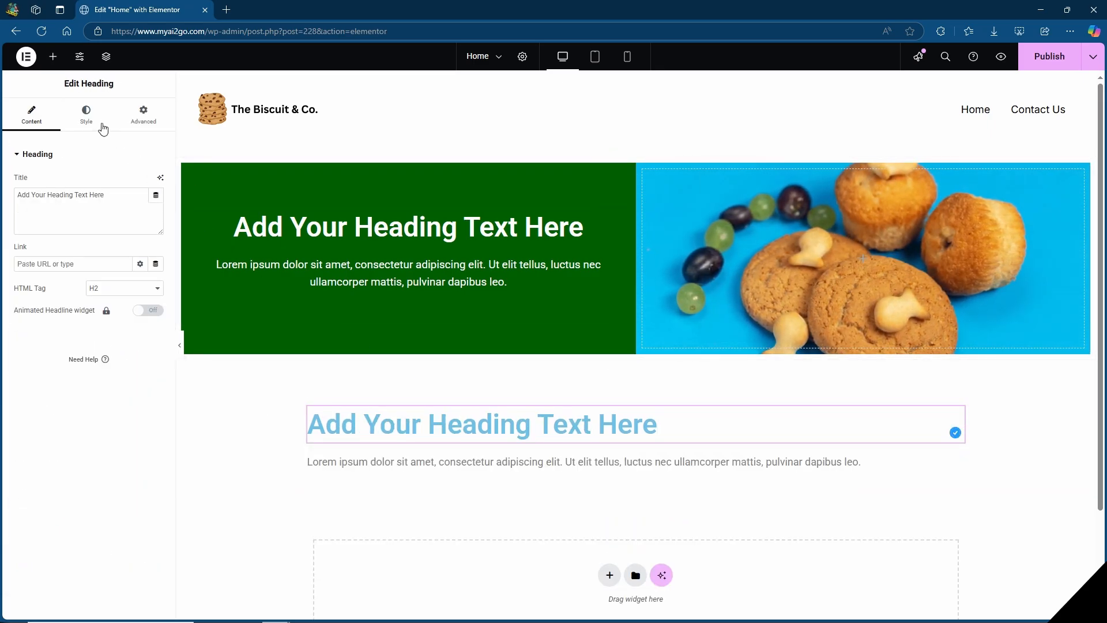
{"action": "left_click", "coordinate": [86, 112]}
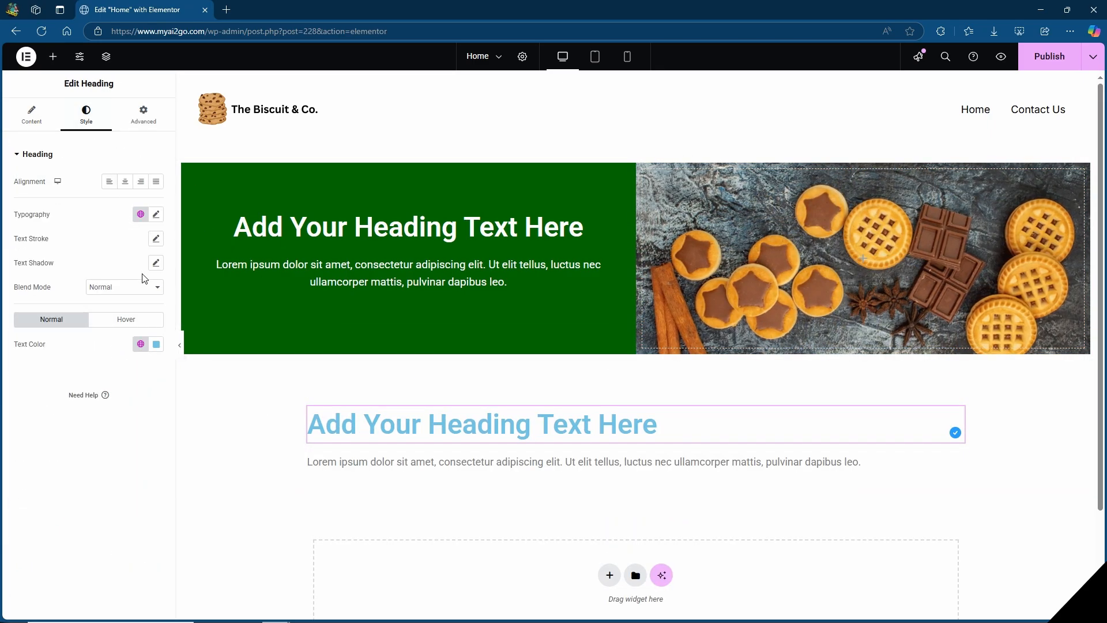
{"action": "left_click", "coordinate": [157, 344]}
{"action": "left_click_drag", "start_coordinate": [121, 434], "coordinate": [87, 499]}
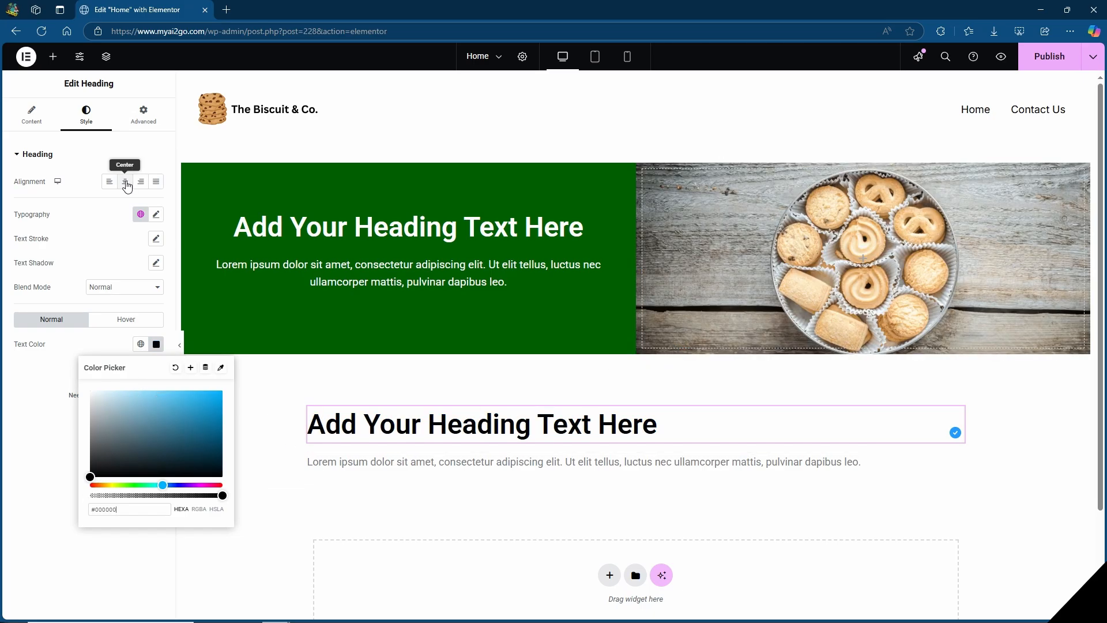
{"action": "left_click", "coordinate": [125, 182]}
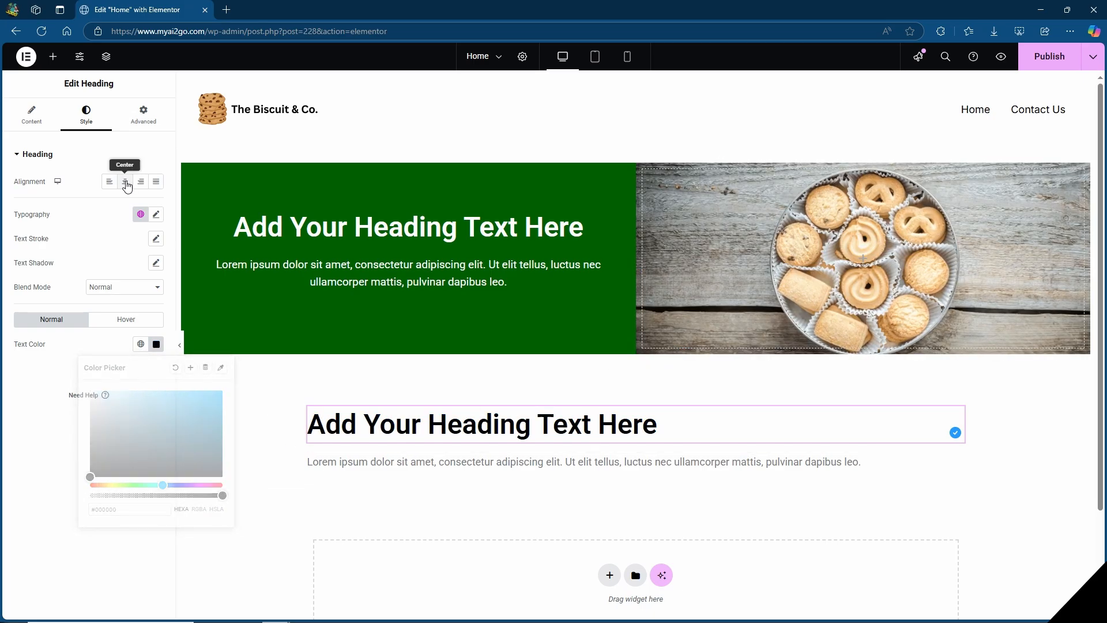
Change the HTML tag of the new heading to H3.
{"action": "left_click", "coordinate": [31, 116]}
{"action": "left_click", "coordinate": [143, 298]}
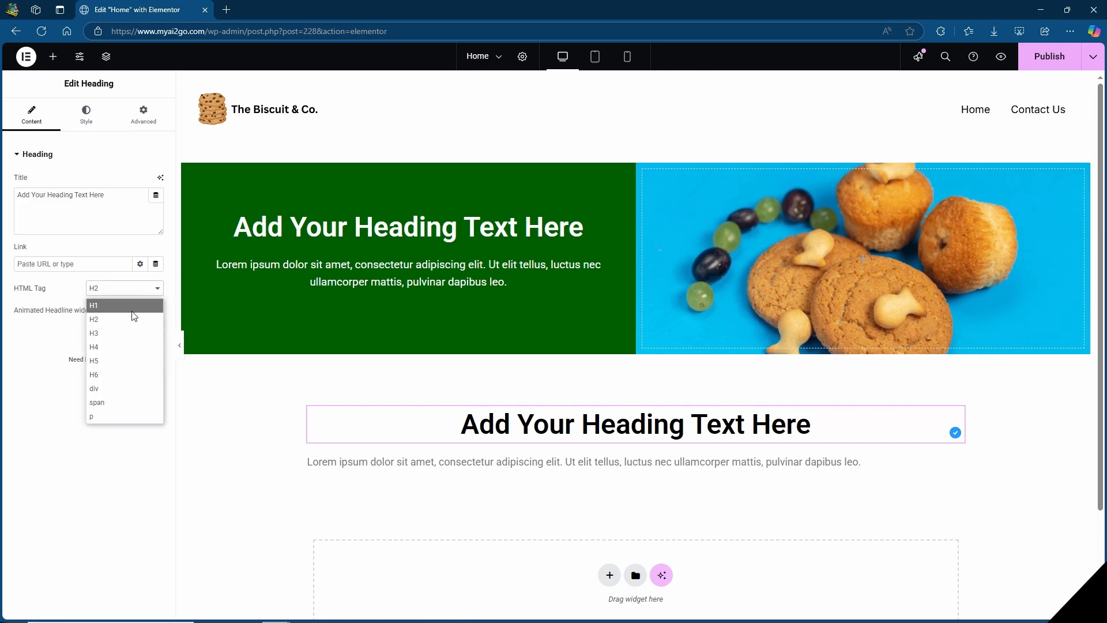
{"action": "left_click", "coordinate": [123, 332]}
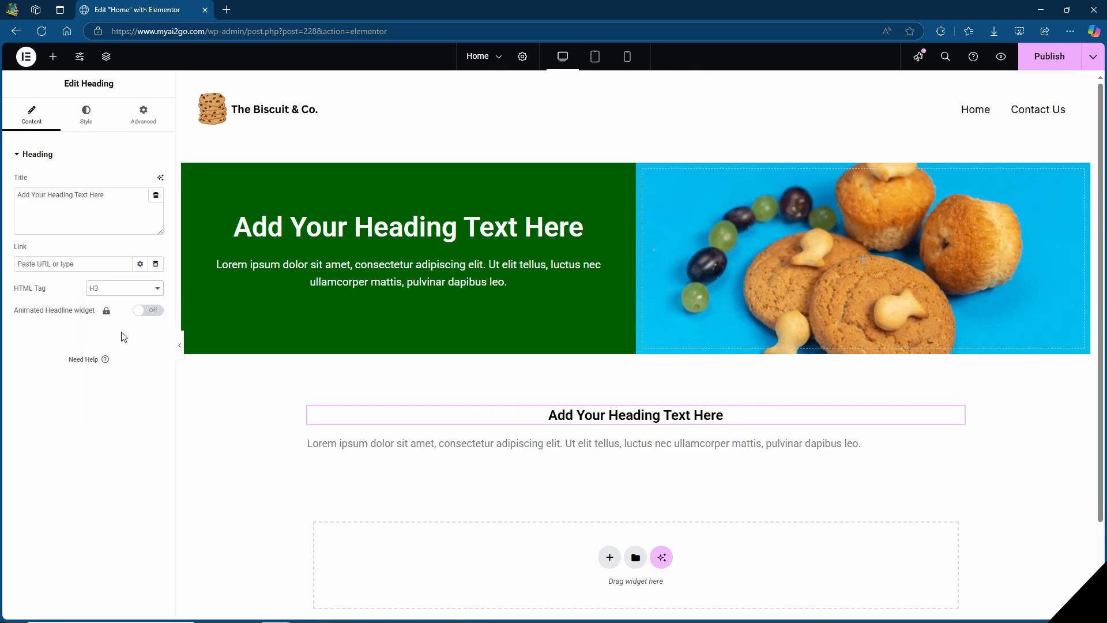
Repeat the Lorem ipsum placeholder text in the Text Editor widget below the H3 heading so it fills four lines.
{"action": "left_click", "coordinate": [591, 448]}
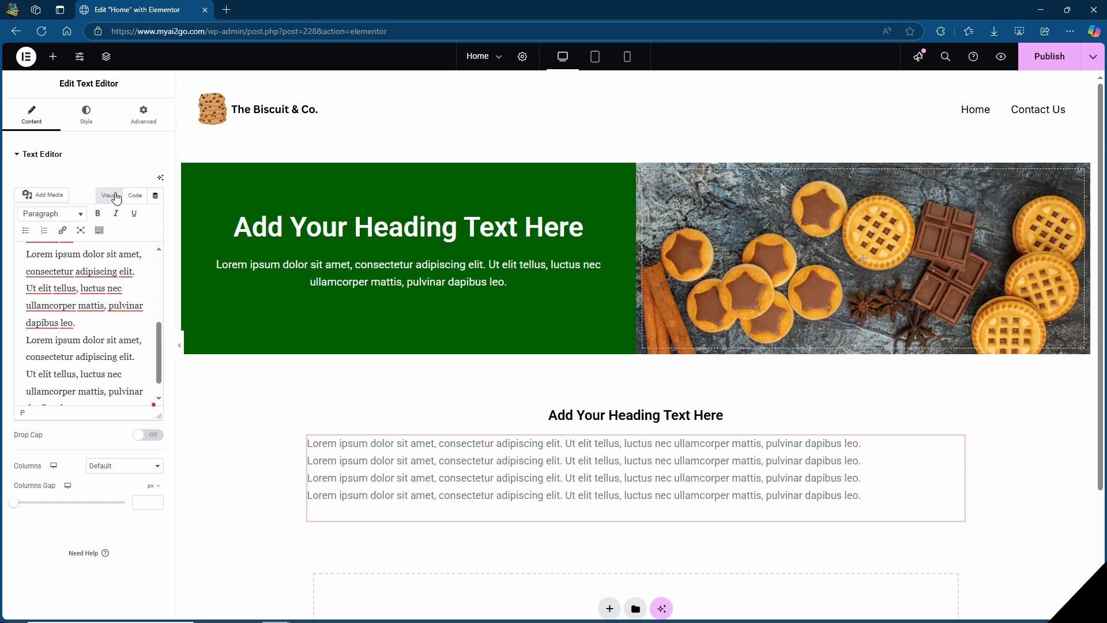
Center the four-line Lorem ipsum paragraph and set its text color to black.
{"action": "left_click", "coordinate": [87, 121]}
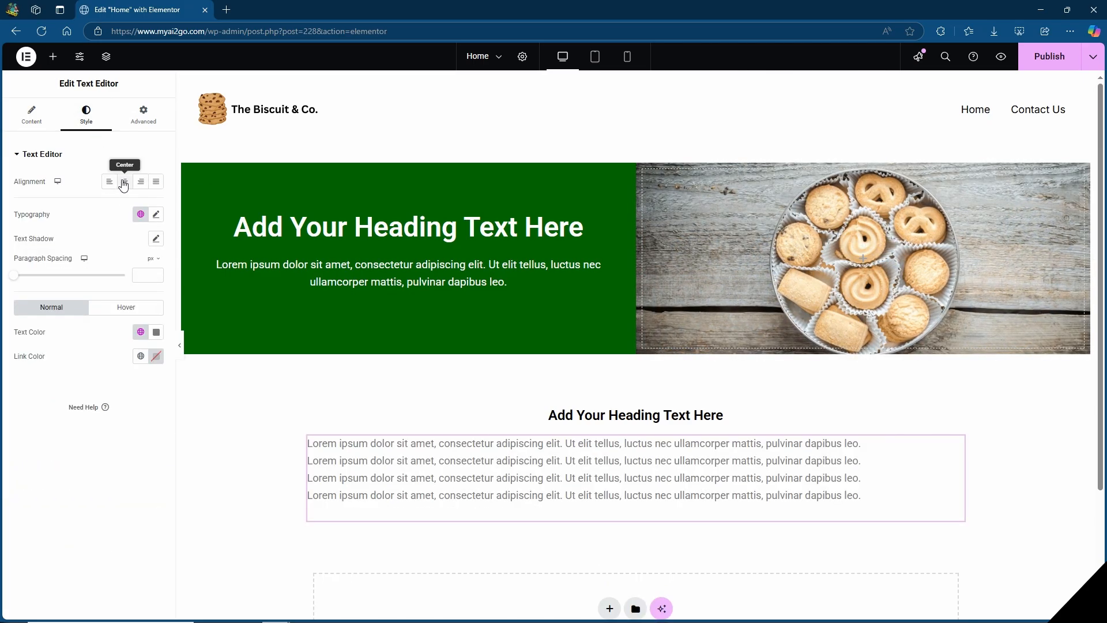
{"action": "left_click", "coordinate": [125, 181]}
{"action": "left_click", "coordinate": [156, 332]}
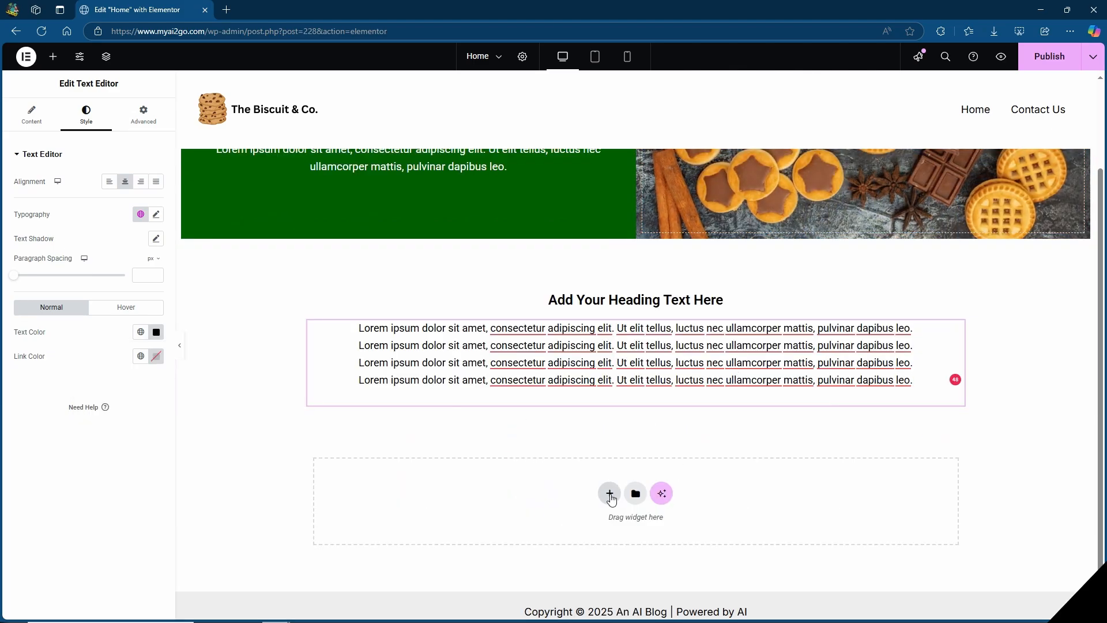
Add a Flexbox container with a single-column, downward structure below the intro text section.
{"action": "left_click", "coordinate": [609, 493]}
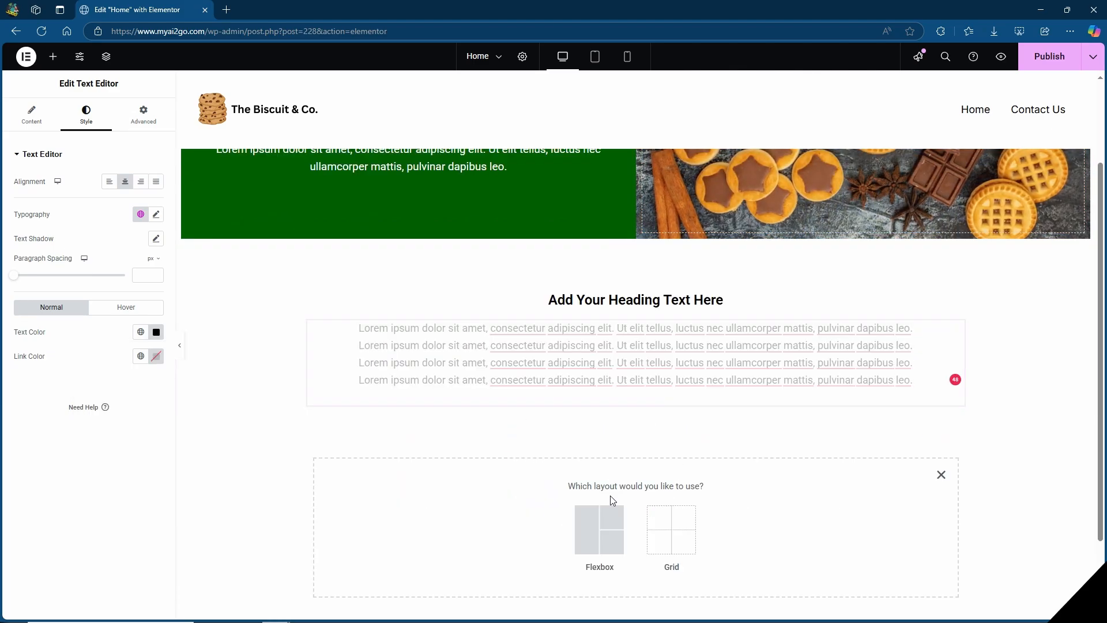
{"action": "left_click", "coordinate": [603, 533]}
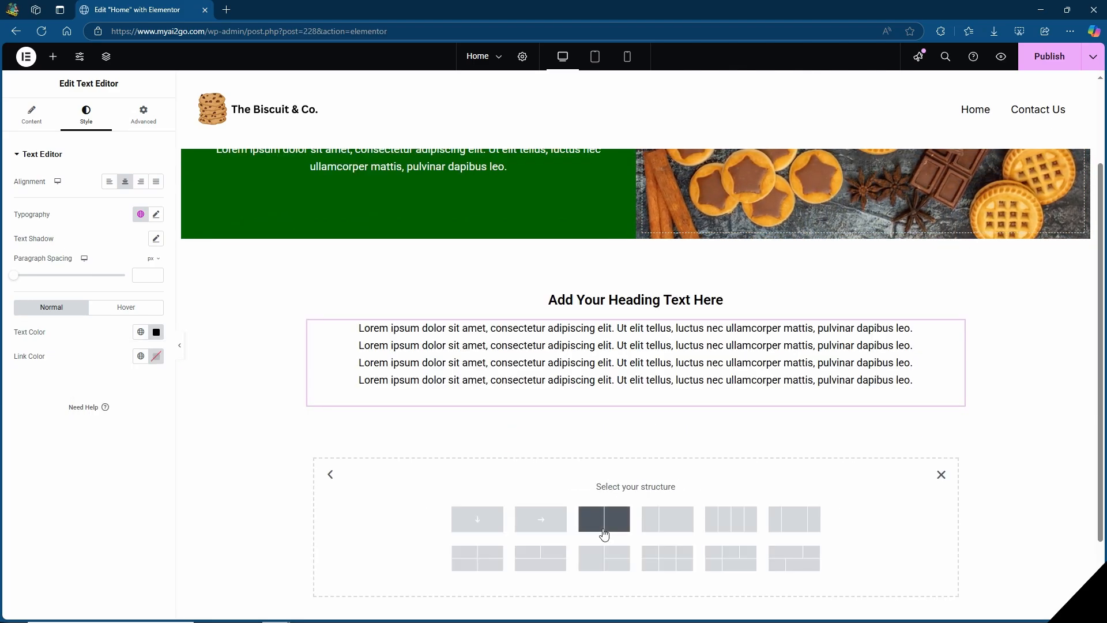
{"action": "left_click", "coordinate": [482, 526]}
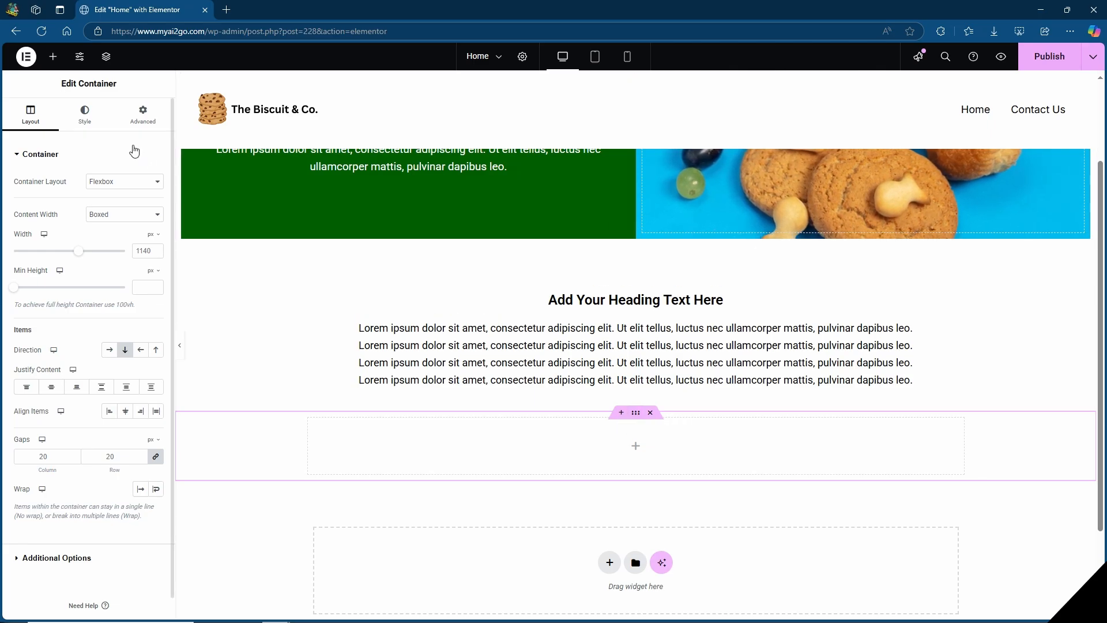
Give the new container a Classic background with an uploaded close-up photo of jam-filled, sugar-dusted biscuits.
{"action": "left_click", "coordinate": [72, 119]}
{"action": "left_click", "coordinate": [108, 207]}
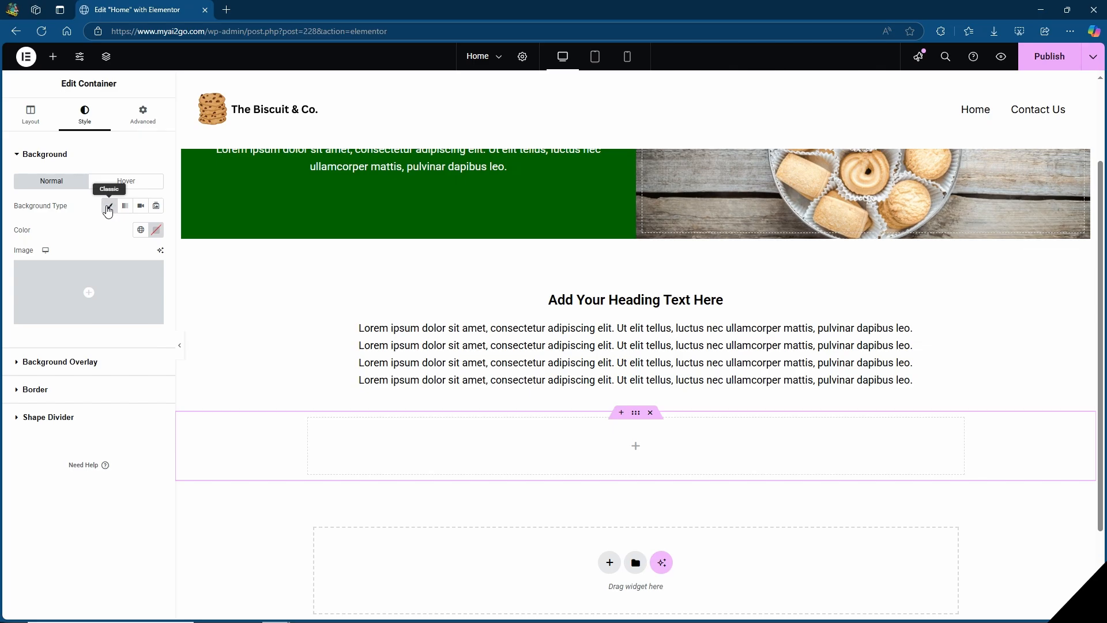
{"action": "left_click", "coordinate": [93, 300]}
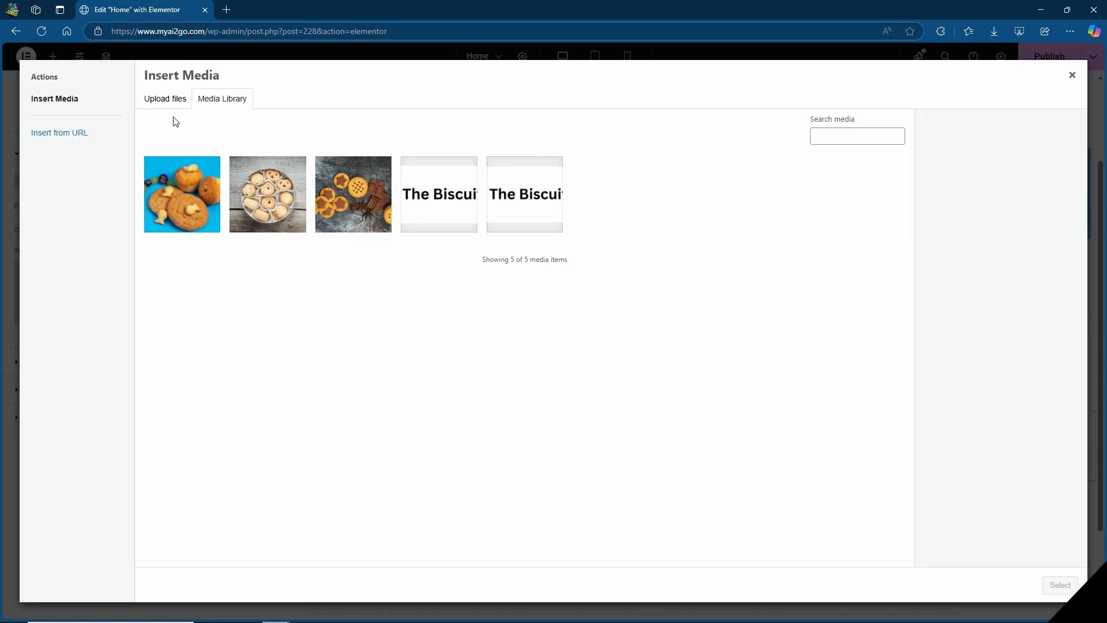
{"action": "left_click", "coordinate": [165, 100]}
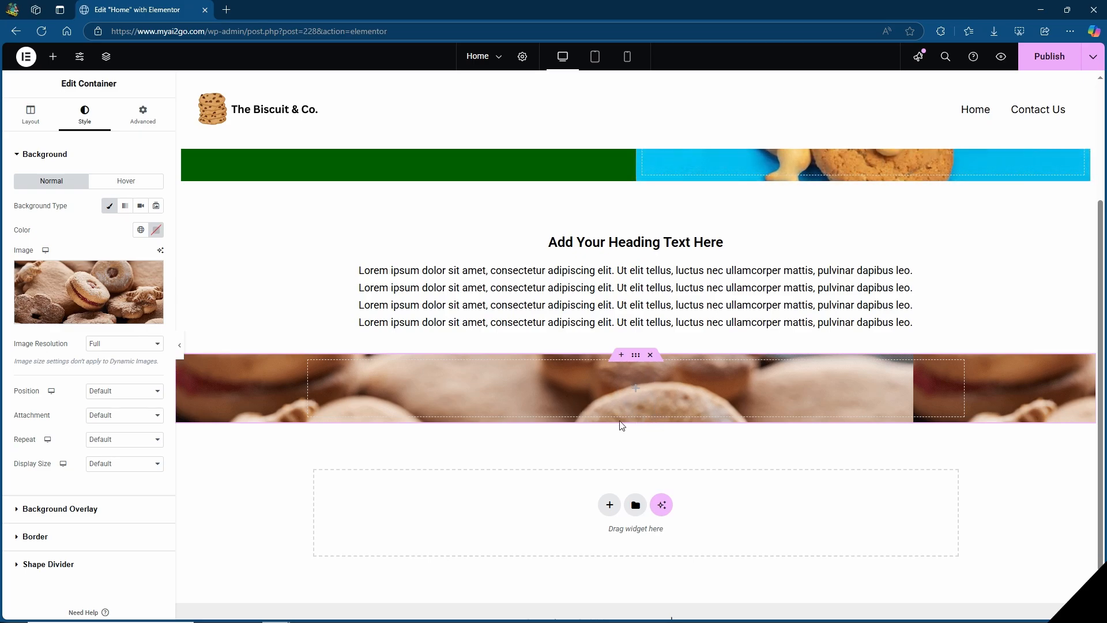
Insert a Spacer widget in the biscuit image container and set its space to 280 px.
{"action": "left_click", "coordinate": [53, 57]}
{"action": "left_click_drag", "start_coordinate": [54, 468], "coordinate": [637, 398]}
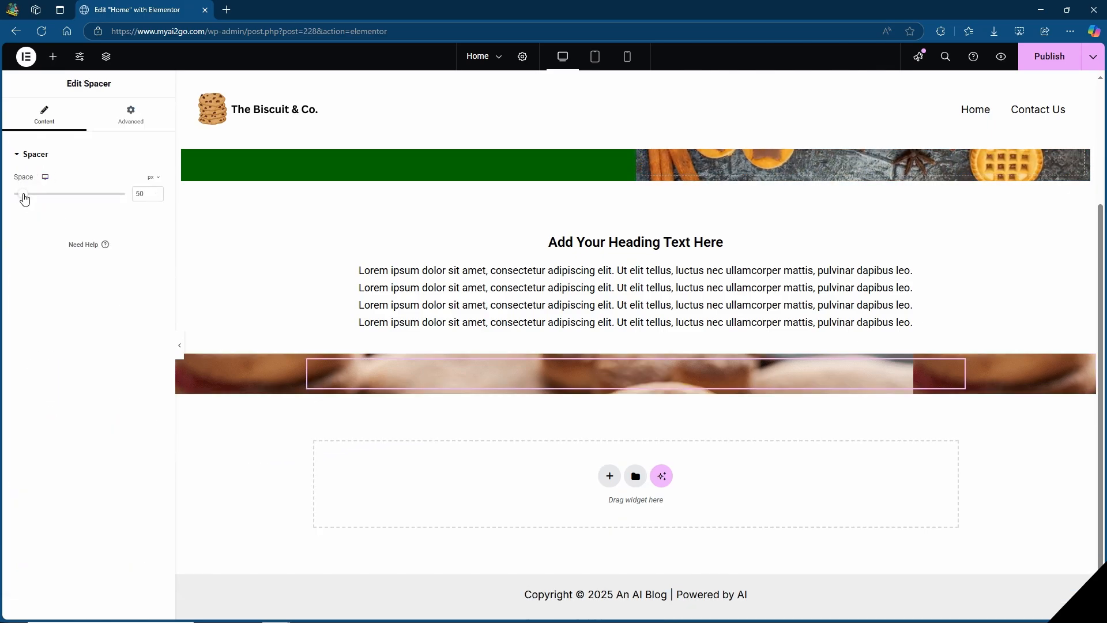
{"action": "left_click_drag", "start_coordinate": [24, 199], "coordinate": [66, 196]}
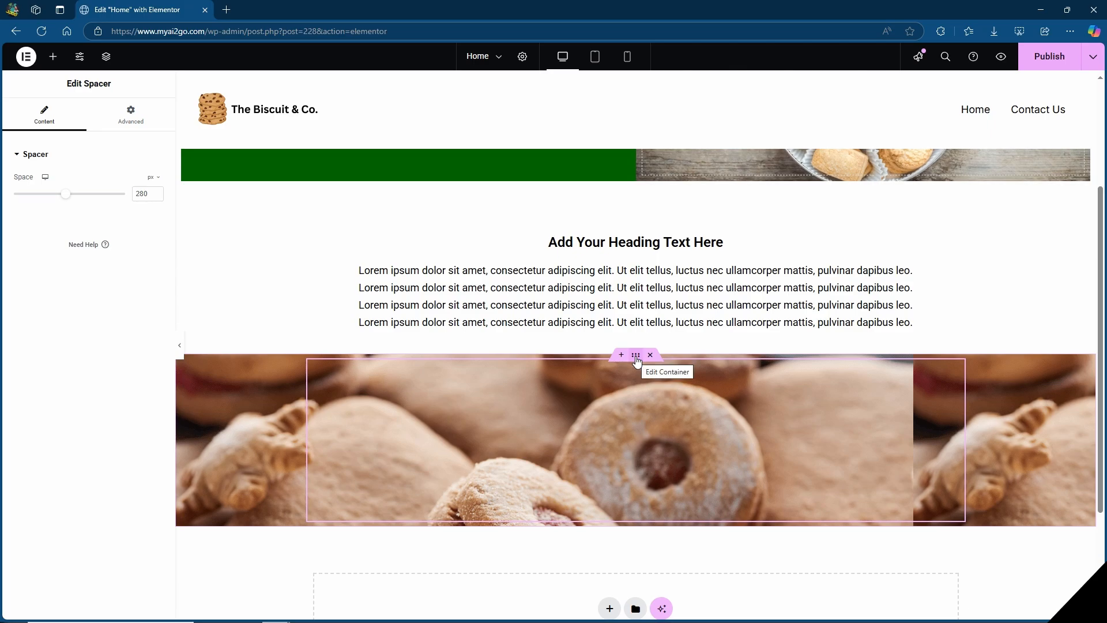
Set the biscuit container's background attachment to Fixed and display size to Cover, and check the scrolling effect.
{"action": "left_click", "coordinate": [637, 355]}
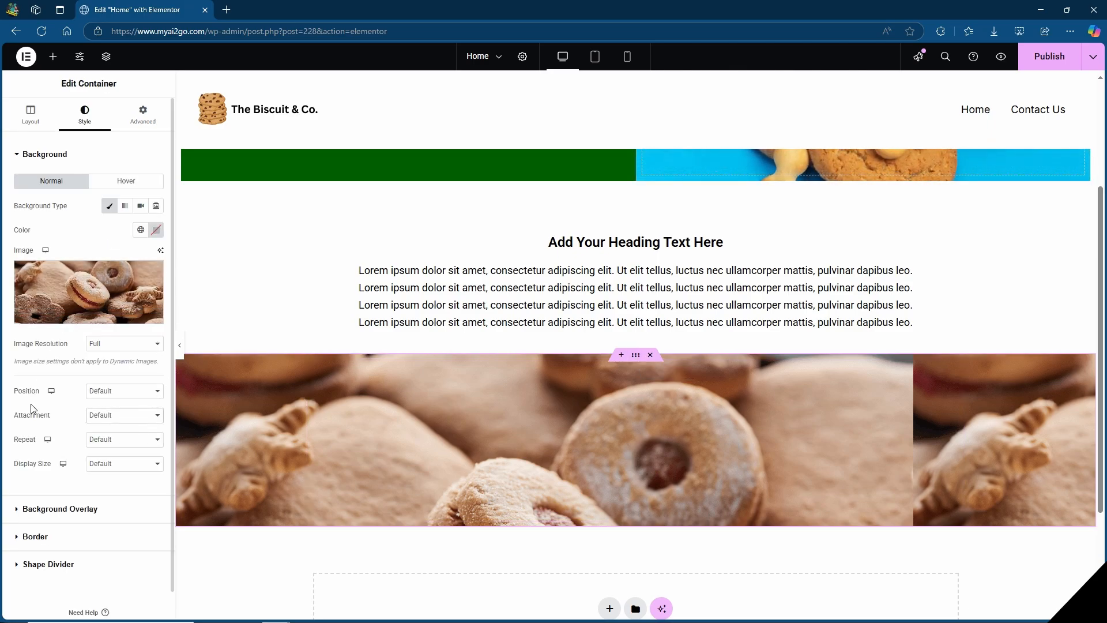
{"action": "left_click", "coordinate": [105, 417]}
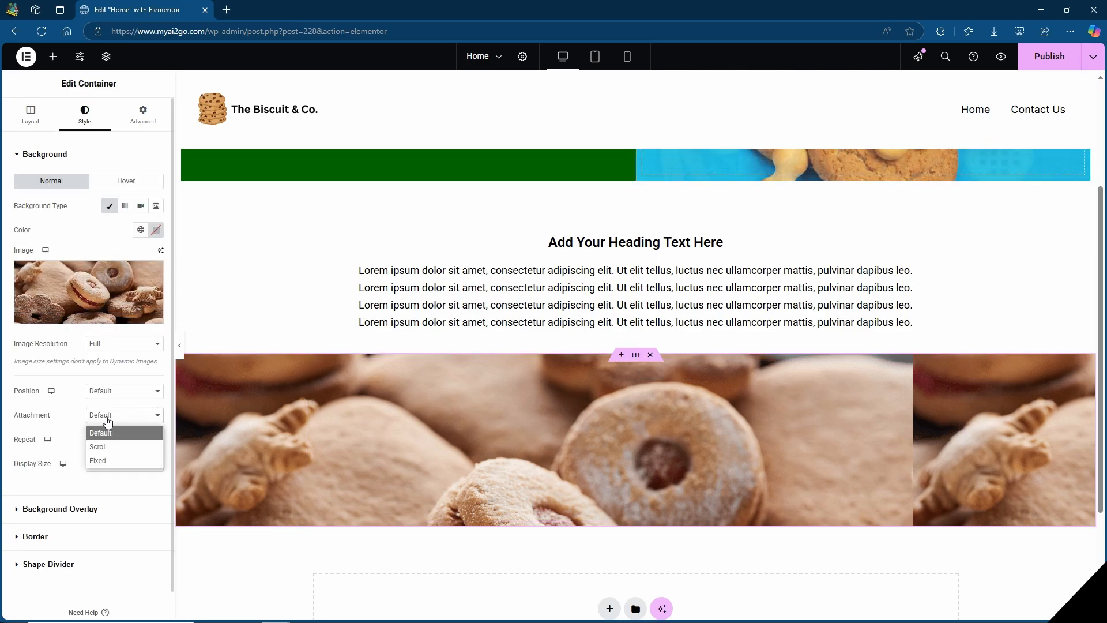
{"action": "left_click", "coordinate": [106, 460]}
{"action": "left_click", "coordinate": [101, 486]}
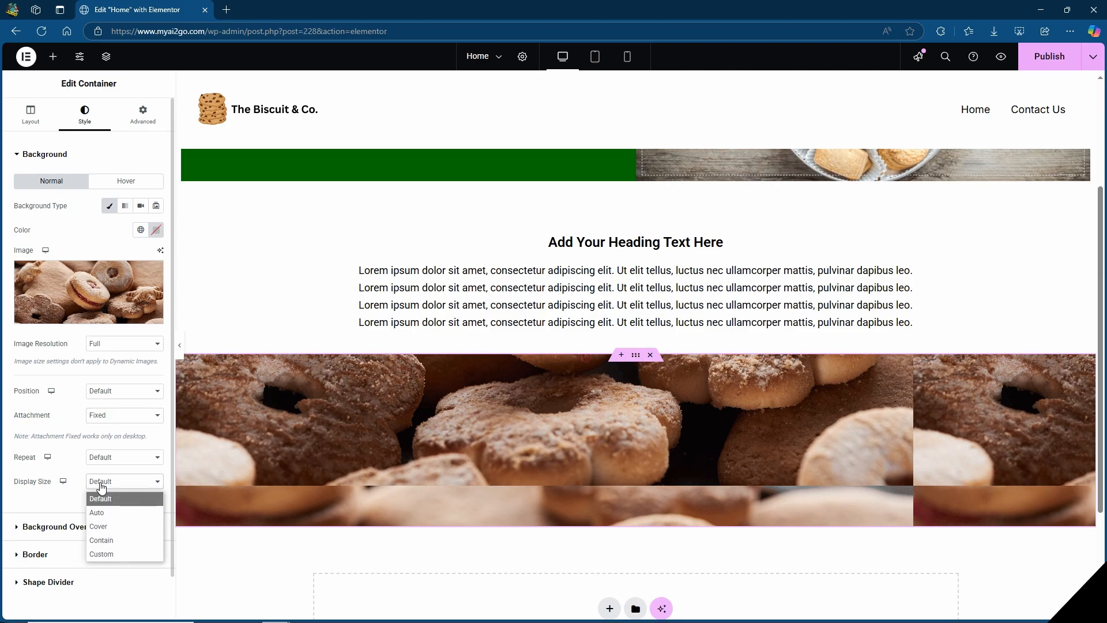
{"action": "left_click", "coordinate": [105, 518]}
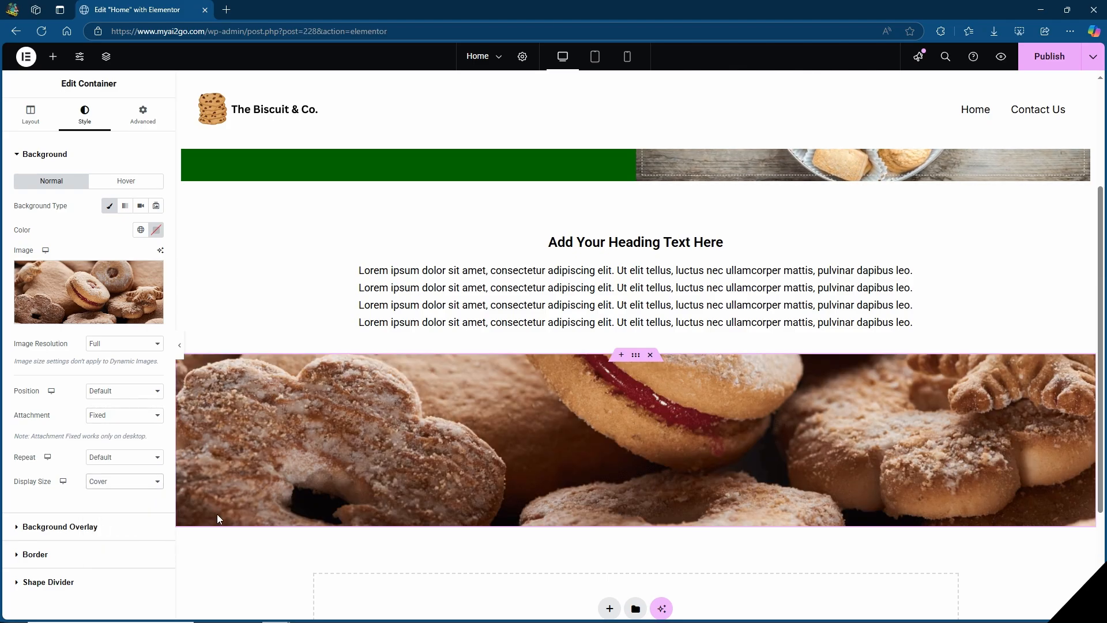
{"action": "scroll", "coordinate": [827, 376], "scroll_direction": "down", "scroll_amount": 3}
{"action": "scroll", "coordinate": [828, 380], "scroll_direction": "up", "scroll_amount": 4}
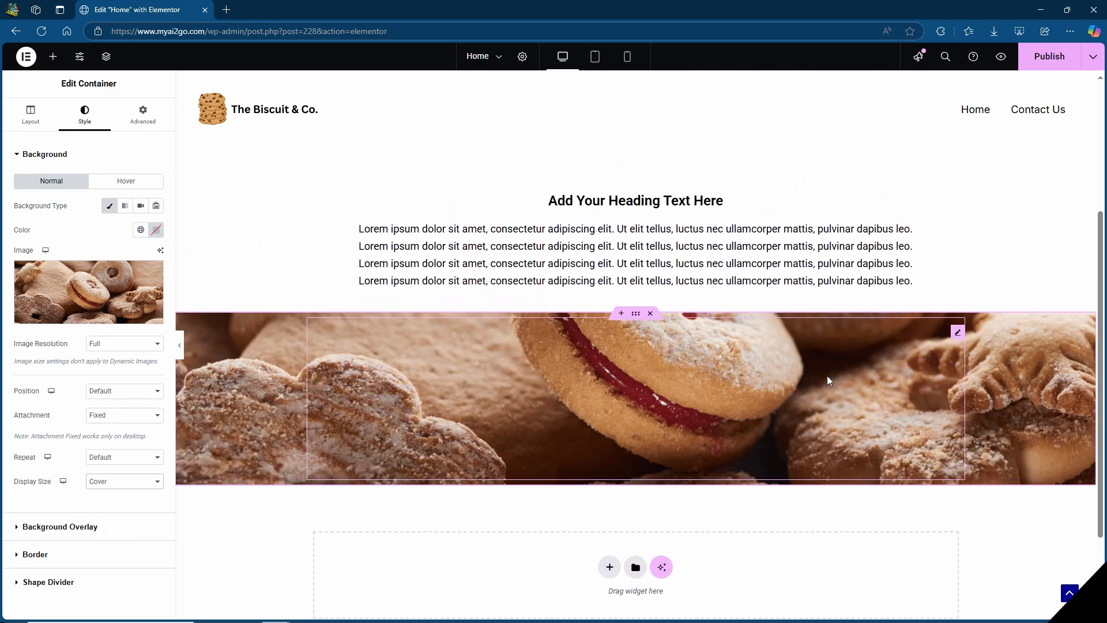
{"action": "scroll", "coordinate": [830, 380], "scroll_direction": "down", "scroll_amount": 3}
{"action": "scroll", "coordinate": [830, 378], "scroll_direction": "down", "scroll_amount": 1}
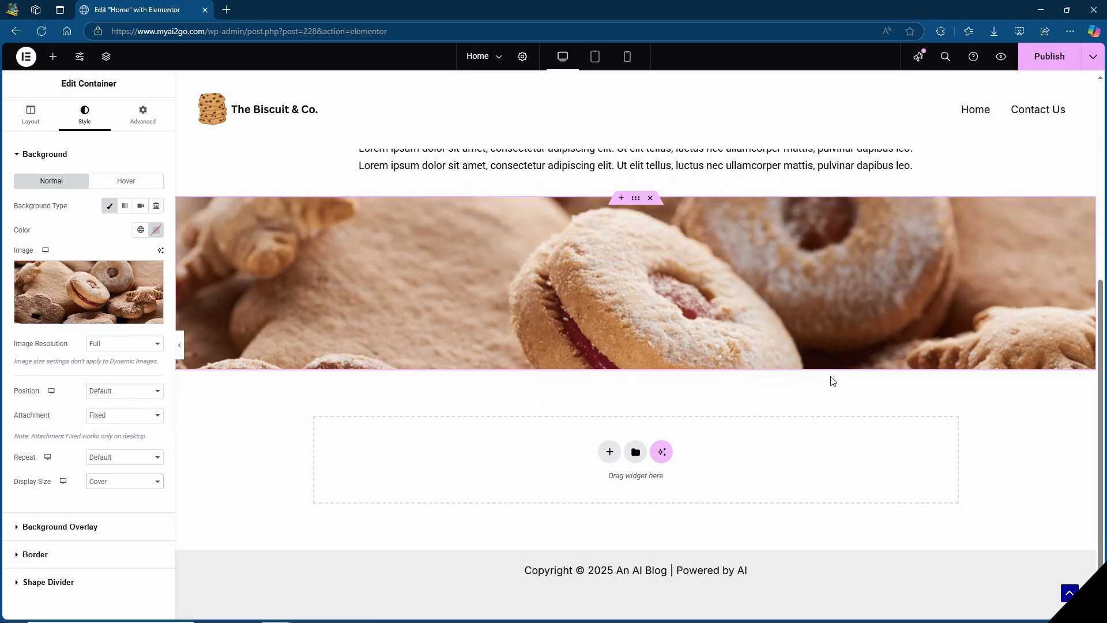
{"action": "scroll", "coordinate": [831, 379], "scroll_direction": "up", "scroll_amount": 5}
{"action": "scroll", "coordinate": [380, 339], "scroll_direction": "down", "scroll_amount": 2}
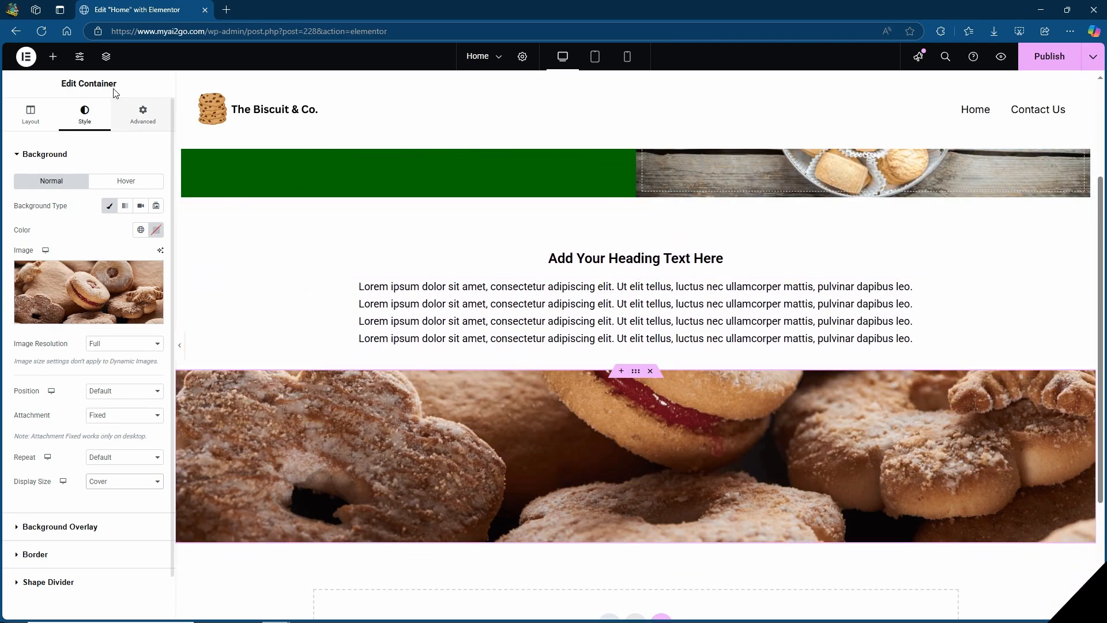
Insert a Spacer widget below the four-line paragraph and set its space to 80 px.
{"action": "left_click", "coordinate": [52, 56]}
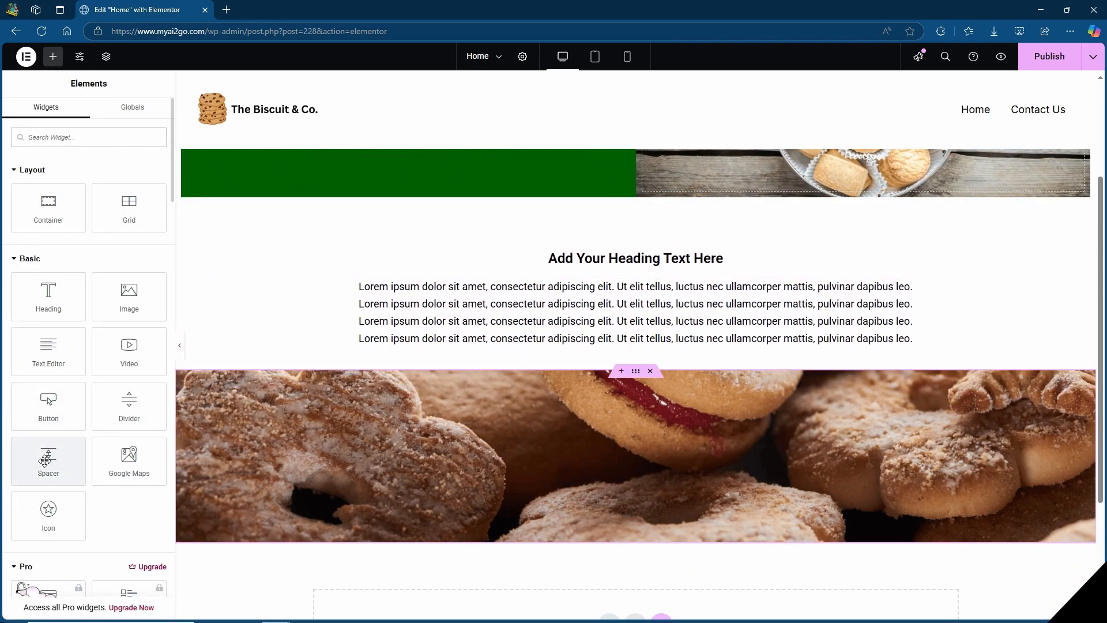
{"action": "left_click_drag", "start_coordinate": [44, 465], "coordinate": [647, 351]}
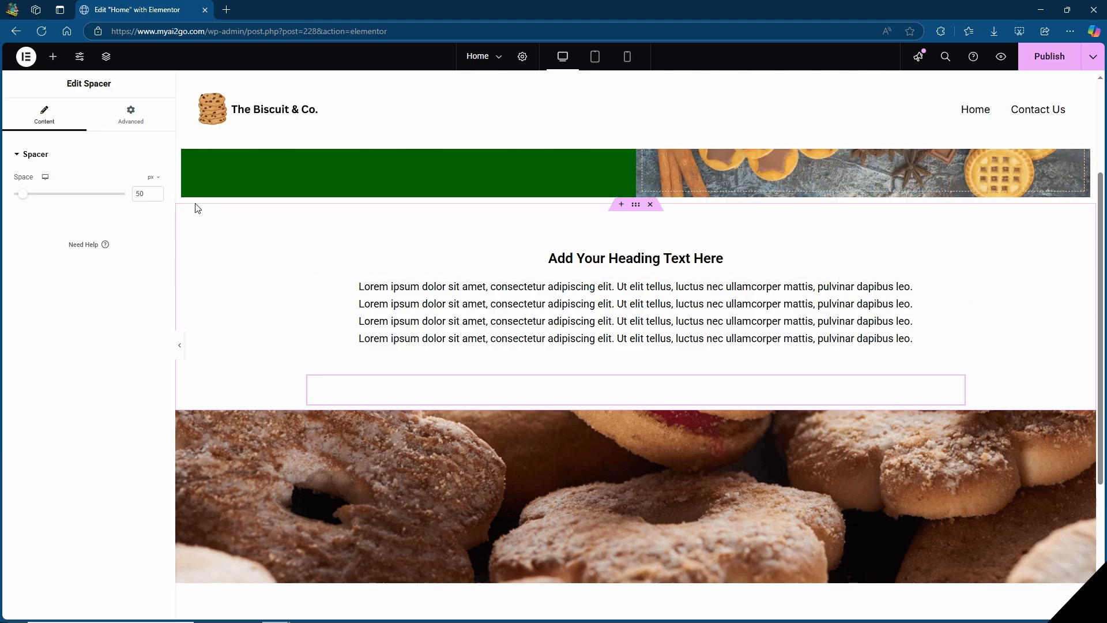
{"action": "double_click", "coordinate": [134, 194]}
{"action": "type", "text": "80"}
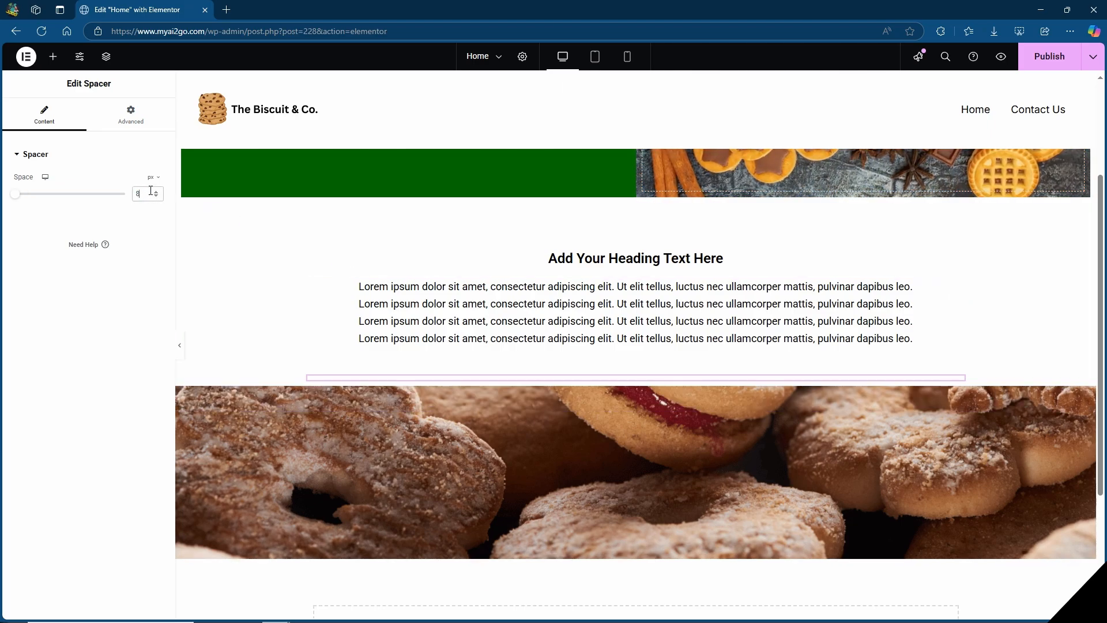
Set the space of the spacer above the H3 heading to 80 px.
{"action": "left_click", "coordinate": [502, 230]}
{"action": "double_click", "coordinate": [142, 194]}
{"action": "type", "text": "80"}
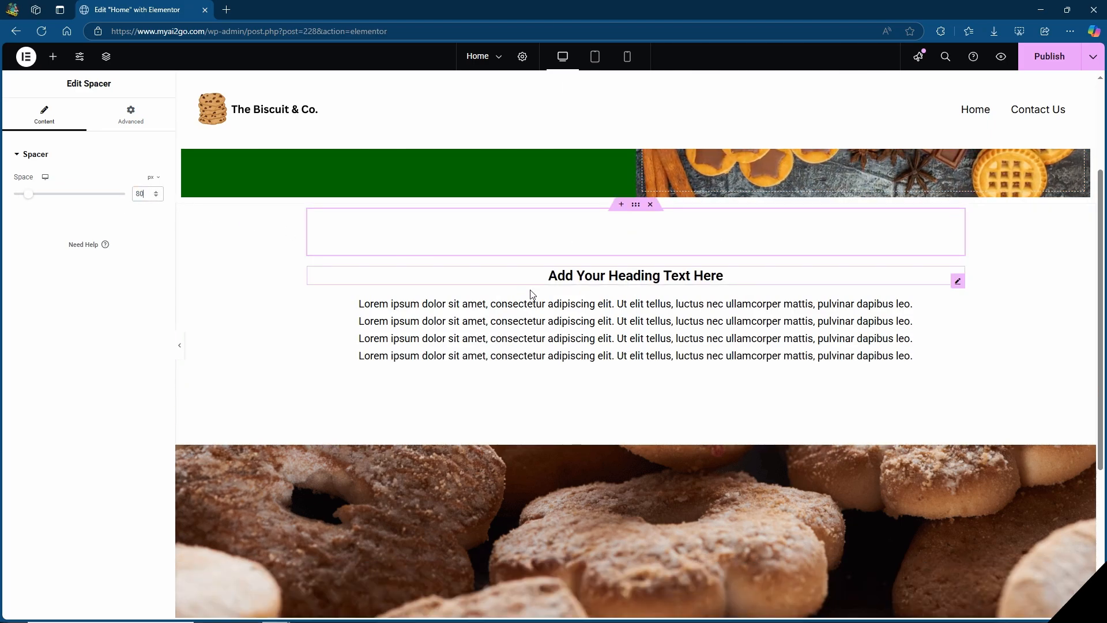
{"action": "left_click", "coordinate": [531, 296]}
Insert an 80 px Spacer widget in a new section below the biscuit image banner.
{"action": "scroll", "coordinate": [1051, 293], "scroll_direction": "down", "scroll_amount": 5}
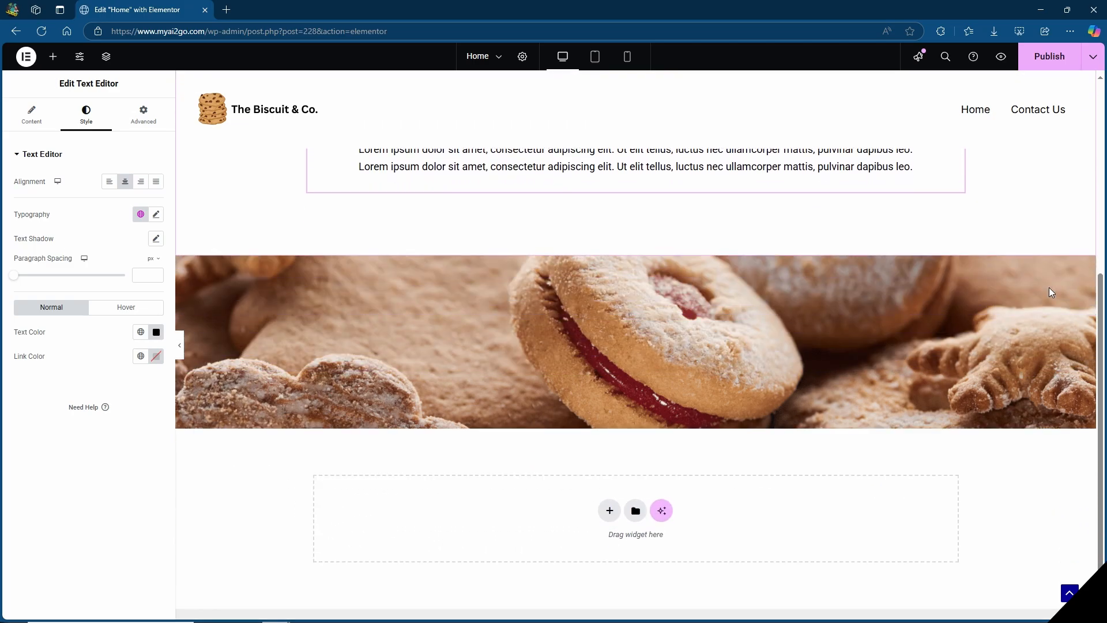
{"action": "left_click", "coordinate": [53, 56]}
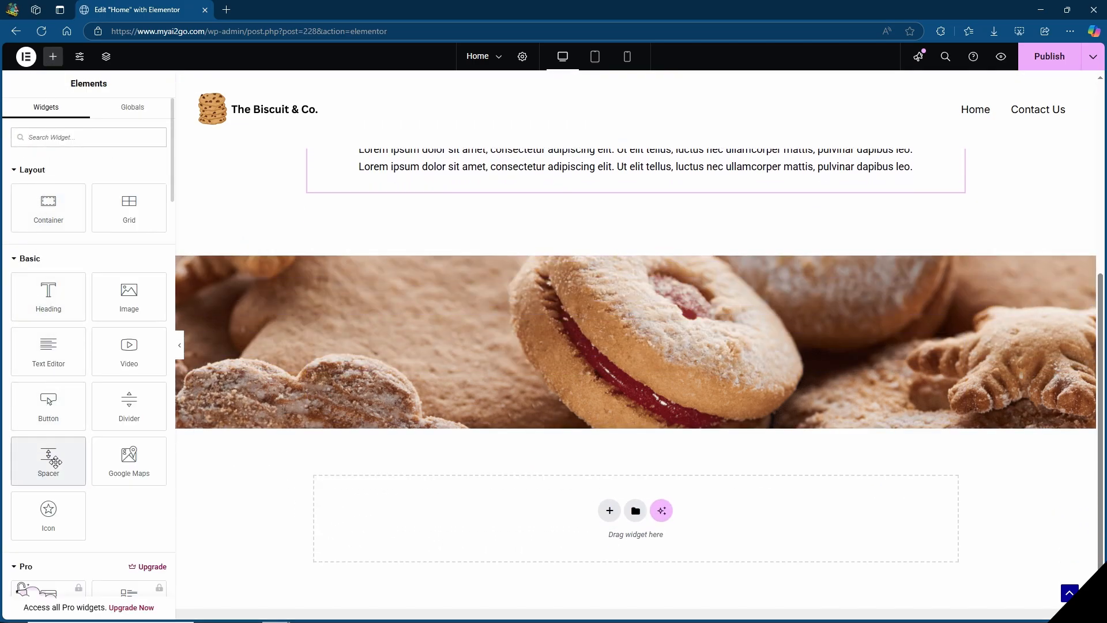
{"action": "left_click_drag", "start_coordinate": [48, 459], "coordinate": [563, 498]}
Add a single-column Flexbox container with downward direction below the new spacer section.
{"action": "left_click", "coordinate": [610, 510]}
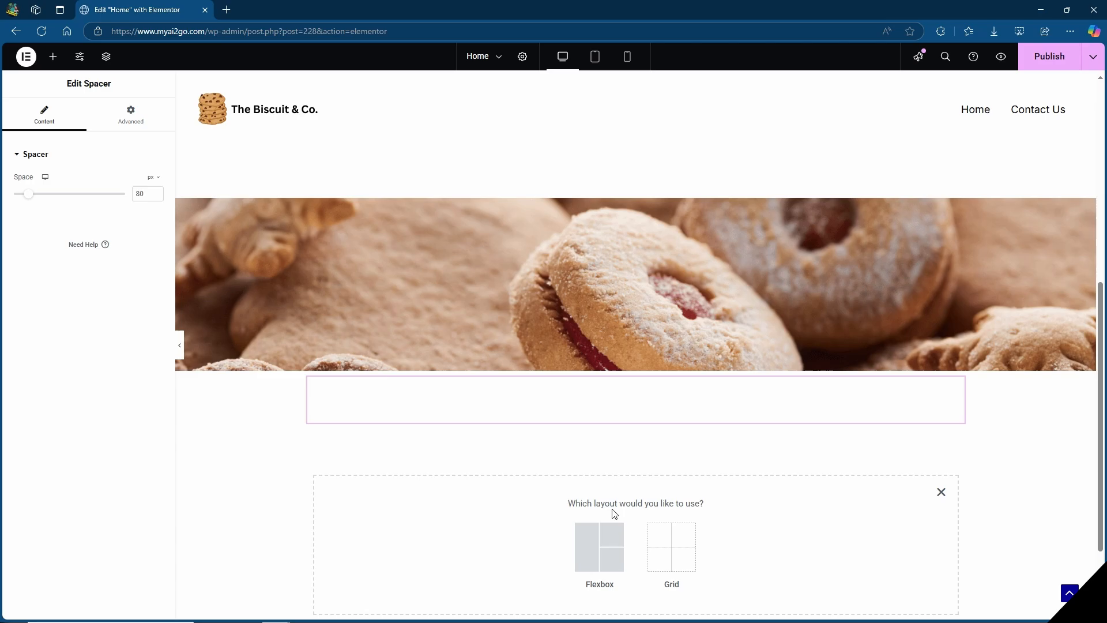
{"action": "left_click", "coordinate": [597, 554]}
{"action": "scroll", "coordinate": [595, 551], "scroll_direction": "down", "scroll_amount": 1}
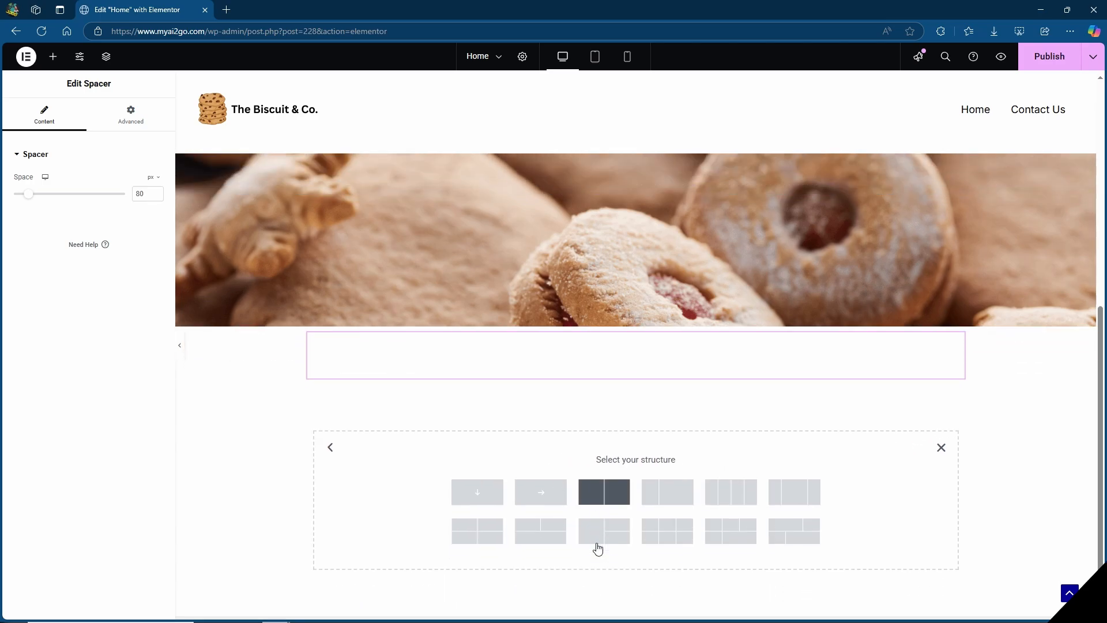
{"action": "left_click", "coordinate": [475, 479]}
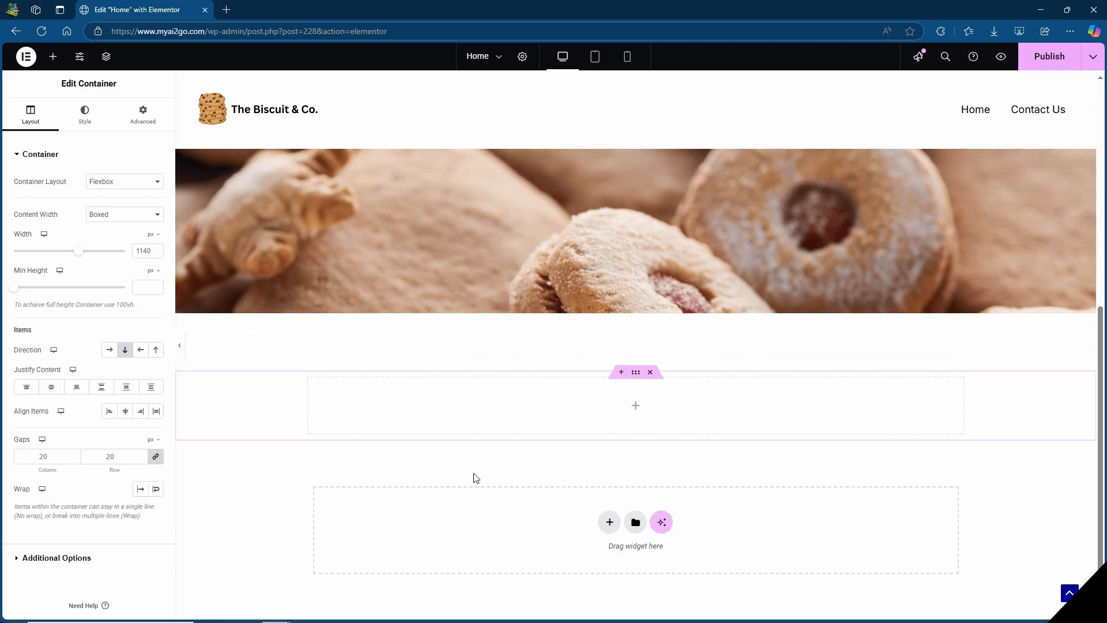
Insert a Text Editor widget in the new container and replace its text with "Contact Us" followed by the contact e-mail address.
{"action": "left_click", "coordinate": [53, 56]}
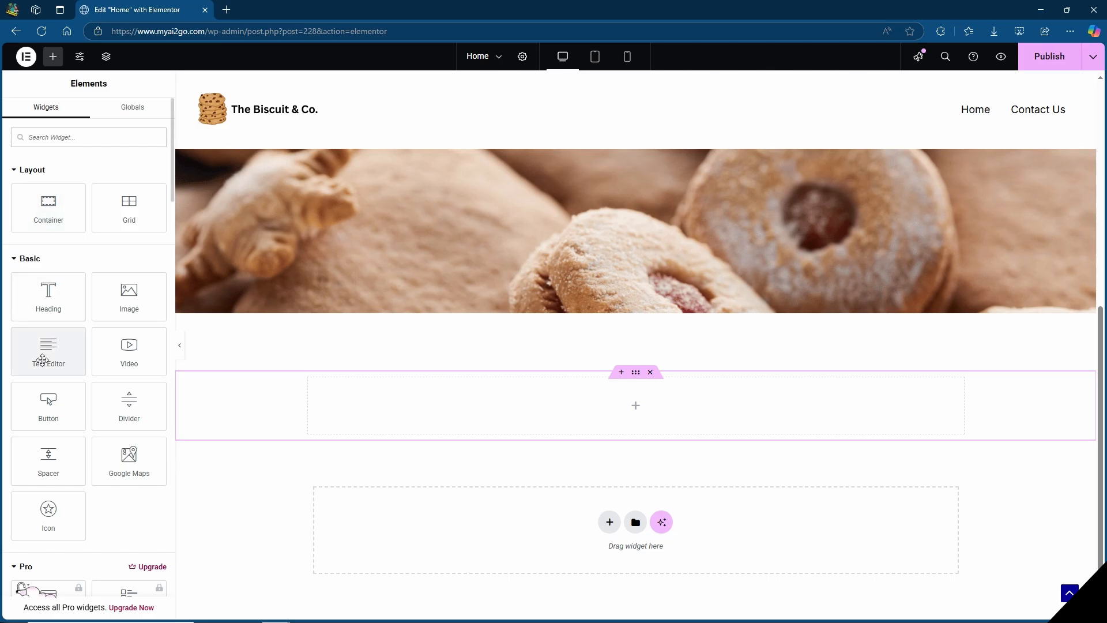
{"action": "left_click_drag", "start_coordinate": [46, 353], "coordinate": [654, 411]}
{"action": "left_click_drag", "start_coordinate": [655, 410], "coordinate": [655, 411]}
{"action": "type", "text": "Contact "}
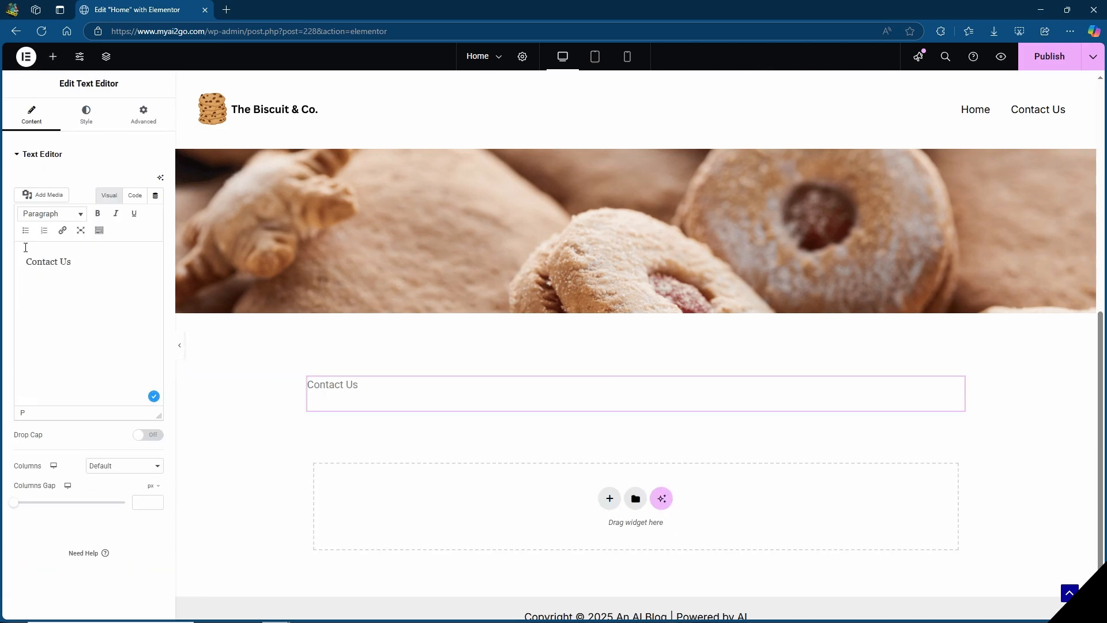
{"action": "type", "text": "Us"}
{"action": "key", "text": "Return"}
{"action": "key", "text": "ctrl+v"}
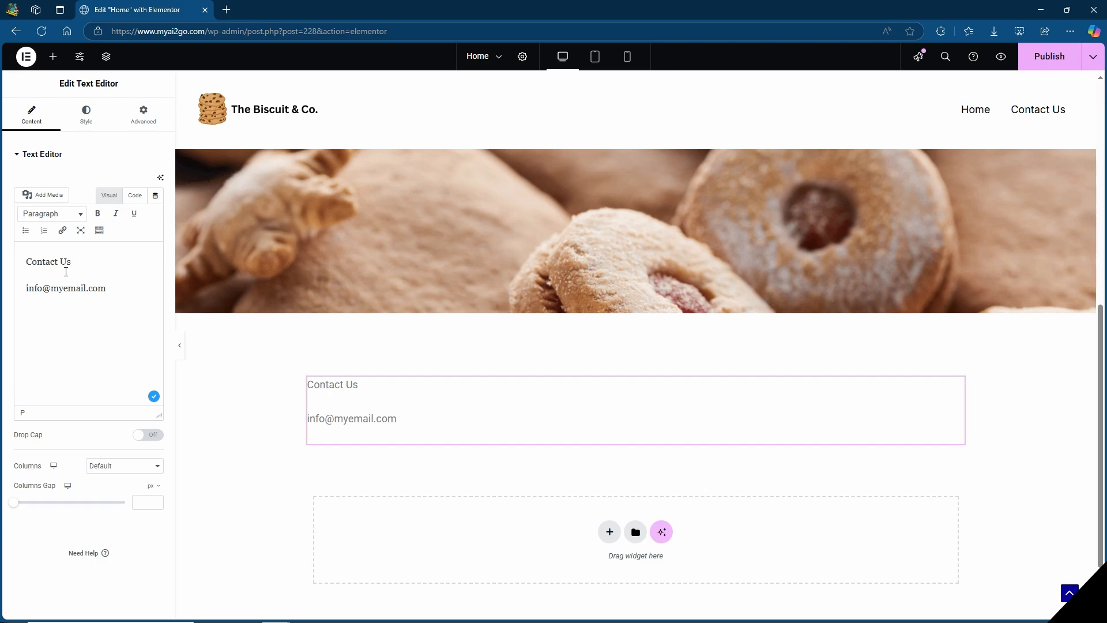
Format the "Contact Us" line in the Text Editor widget as Heading 3.
{"action": "left_click_drag", "start_coordinate": [87, 262], "coordinate": [24, 263]}
{"action": "left_click", "coordinate": [45, 219]}
{"action": "left_click", "coordinate": [61, 300]}
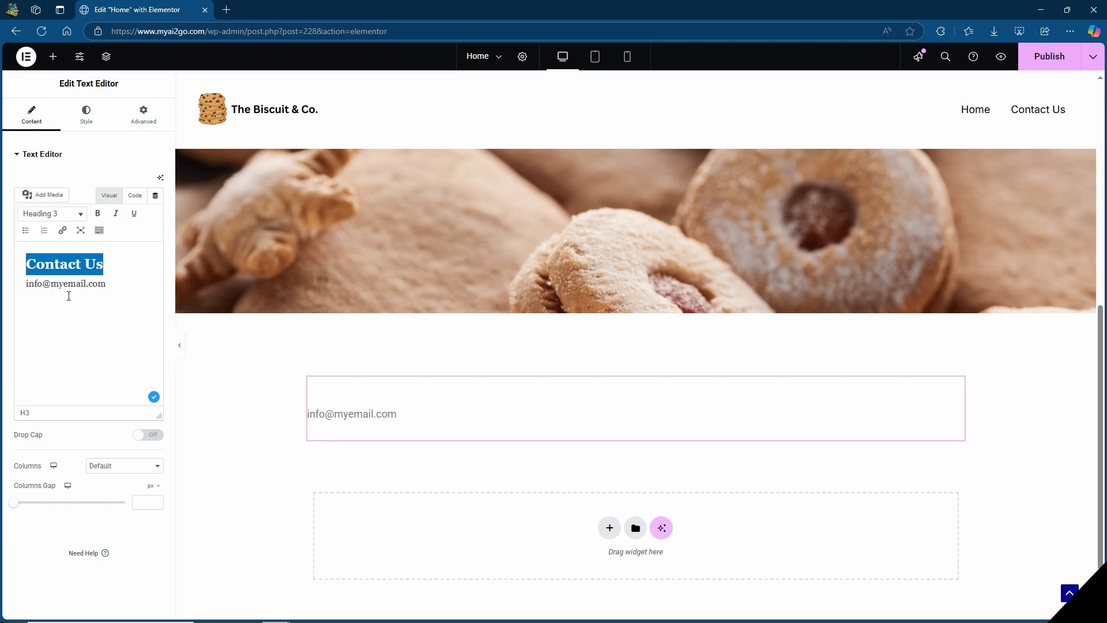
Center the contact text block and set its text color to black.
{"action": "left_click", "coordinate": [90, 116]}
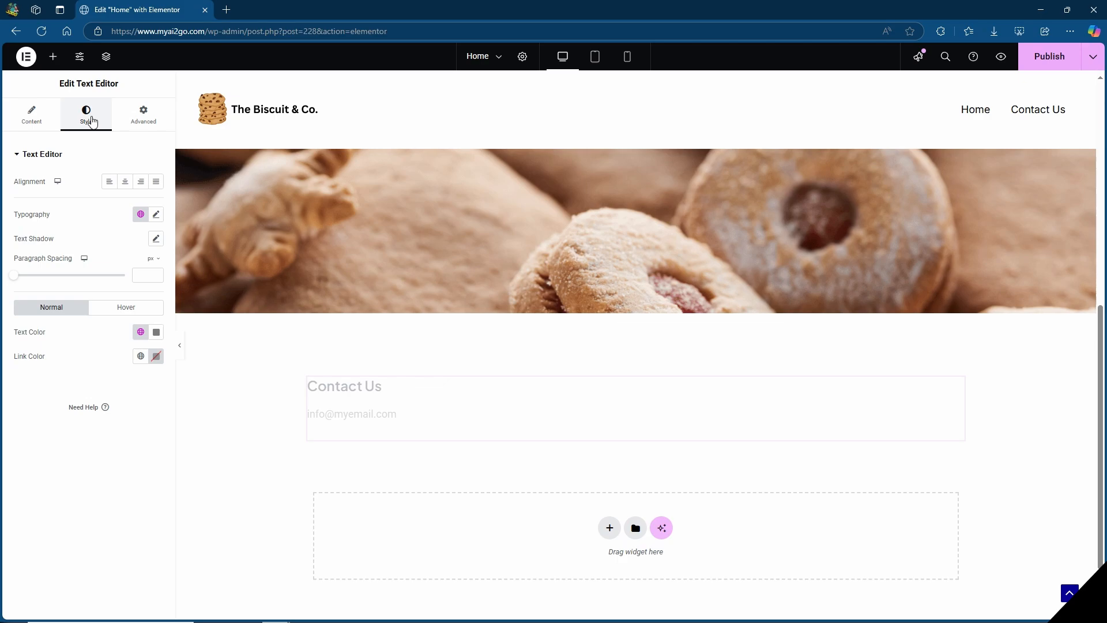
{"action": "left_click", "coordinate": [127, 183]}
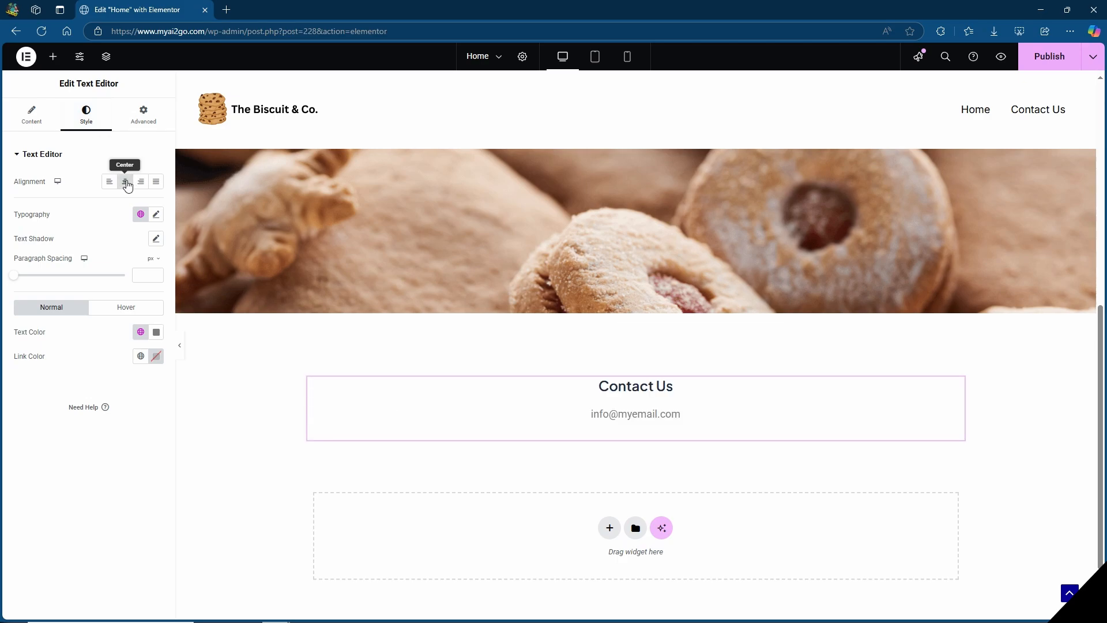
{"action": "left_click", "coordinate": [156, 332]}
{"action": "left_click", "coordinate": [139, 408]}
Add the contact phone number on a new line below the e-mail address.
{"action": "left_click", "coordinate": [40, 119]}
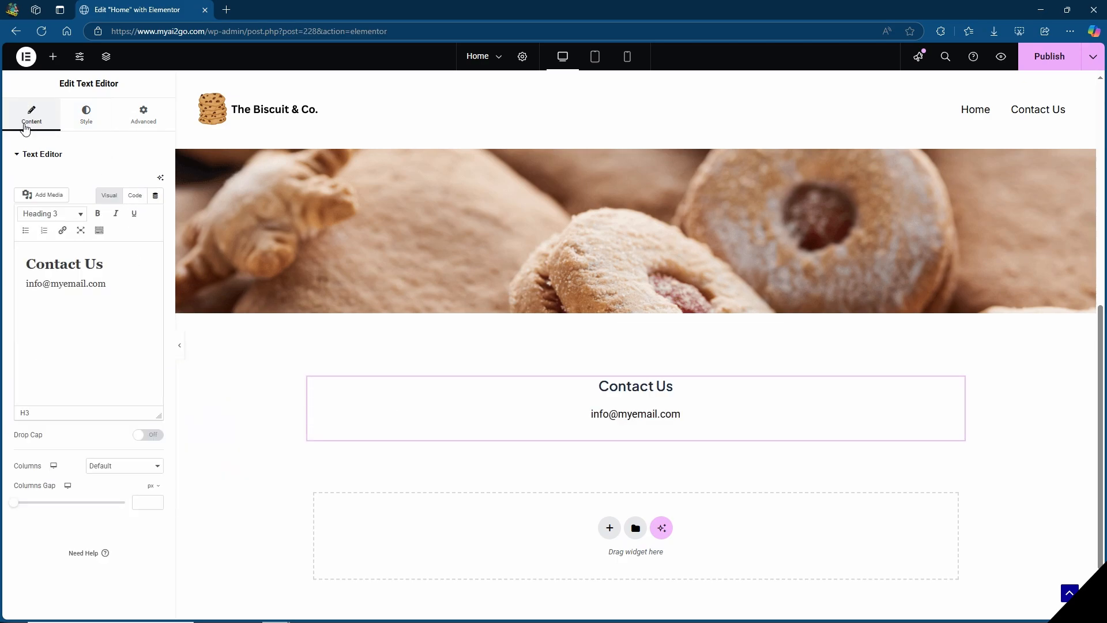
{"action": "left_click", "coordinate": [119, 282]}
{"action": "key", "text": "Return"}
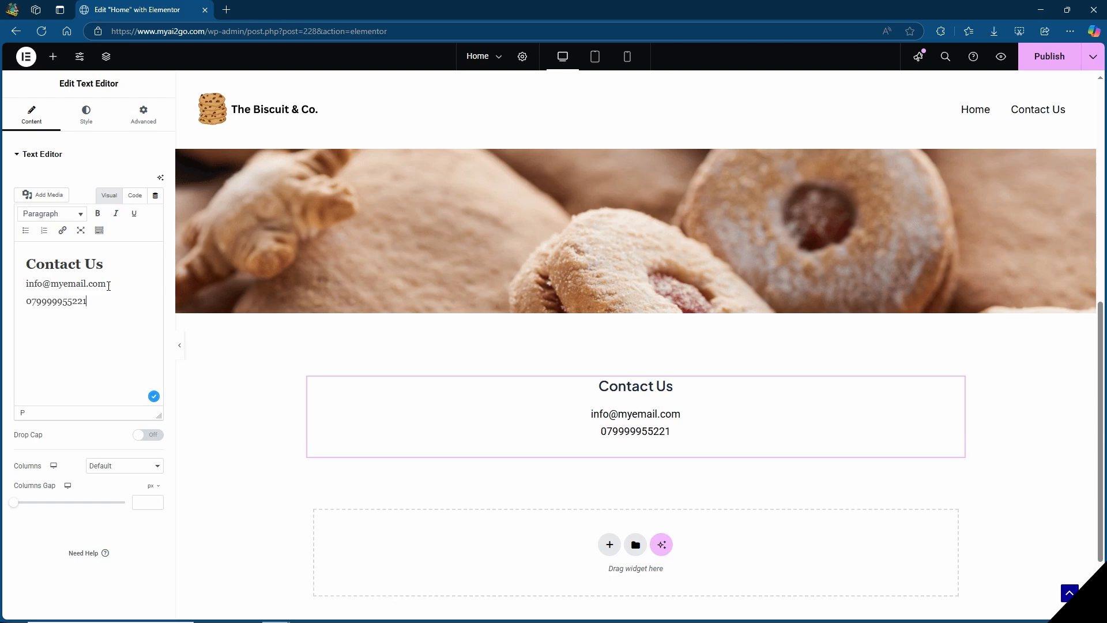
{"action": "left_click", "coordinate": [383, 356]}
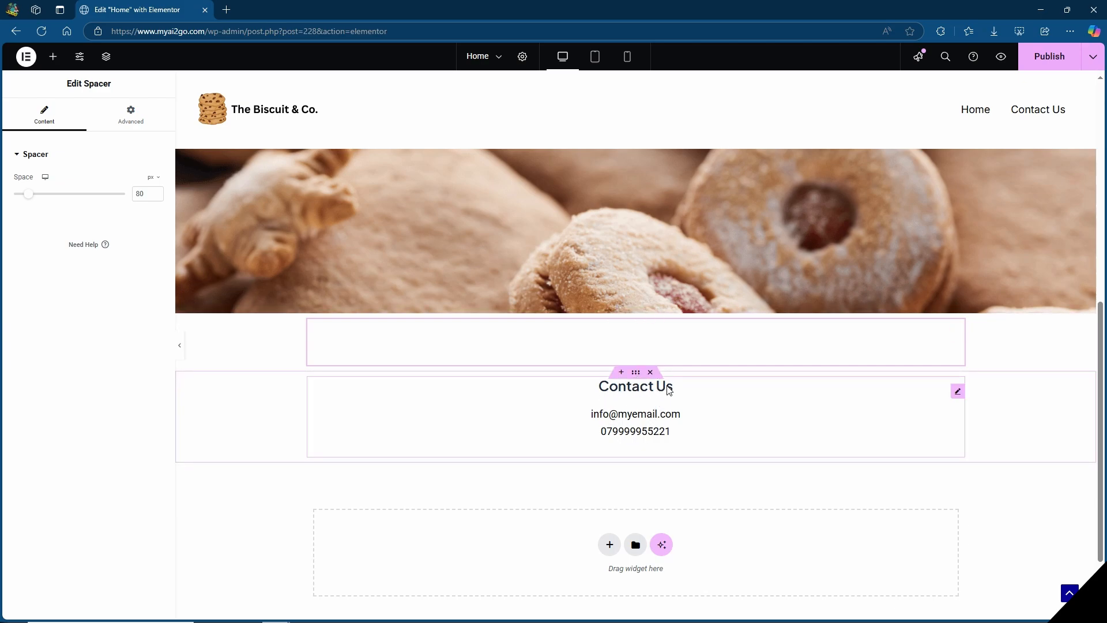
Set the CSS ID of the Contact Us text widget to "contact", copy that ID and publish the page.
{"action": "left_click", "coordinate": [959, 393]}
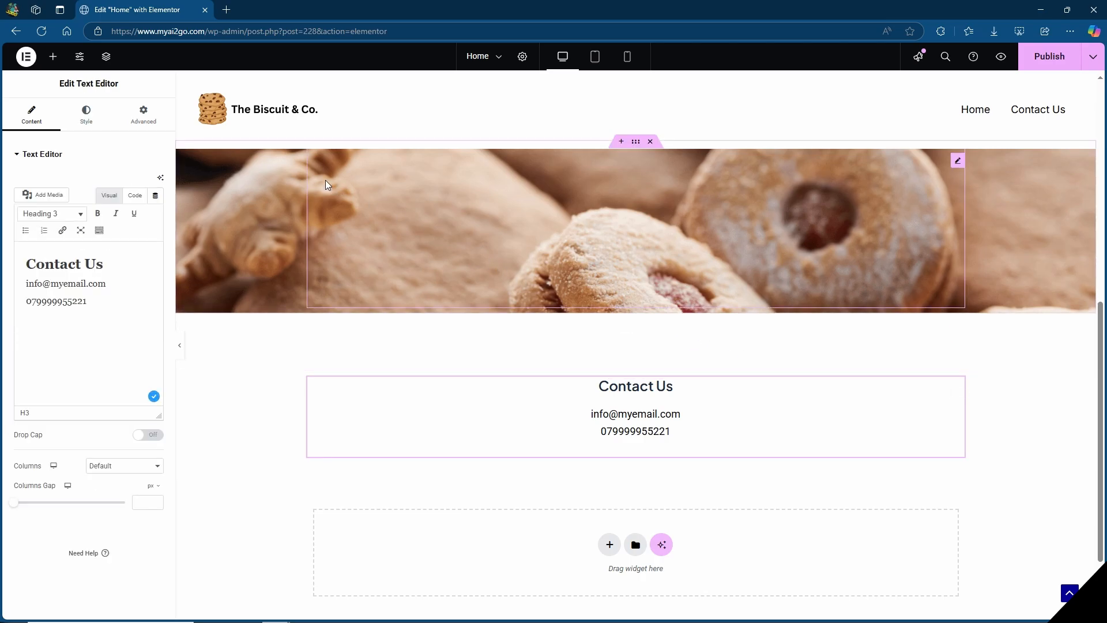
{"action": "left_click", "coordinate": [139, 120]}
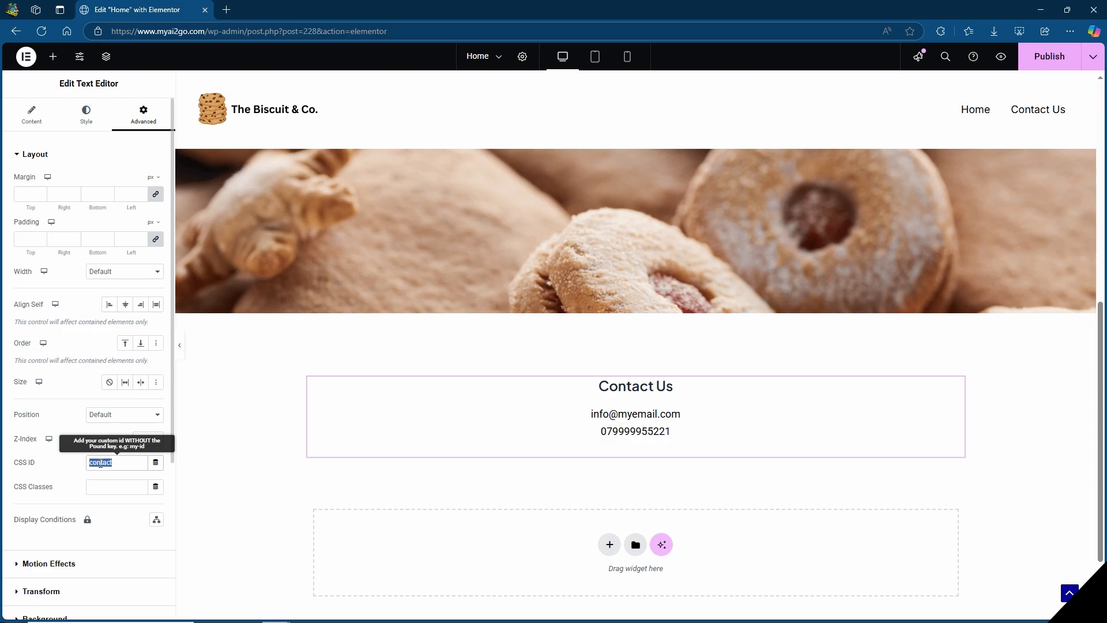
{"action": "right_click", "coordinate": [100, 464]}
{"action": "left_click", "coordinate": [136, 291]}
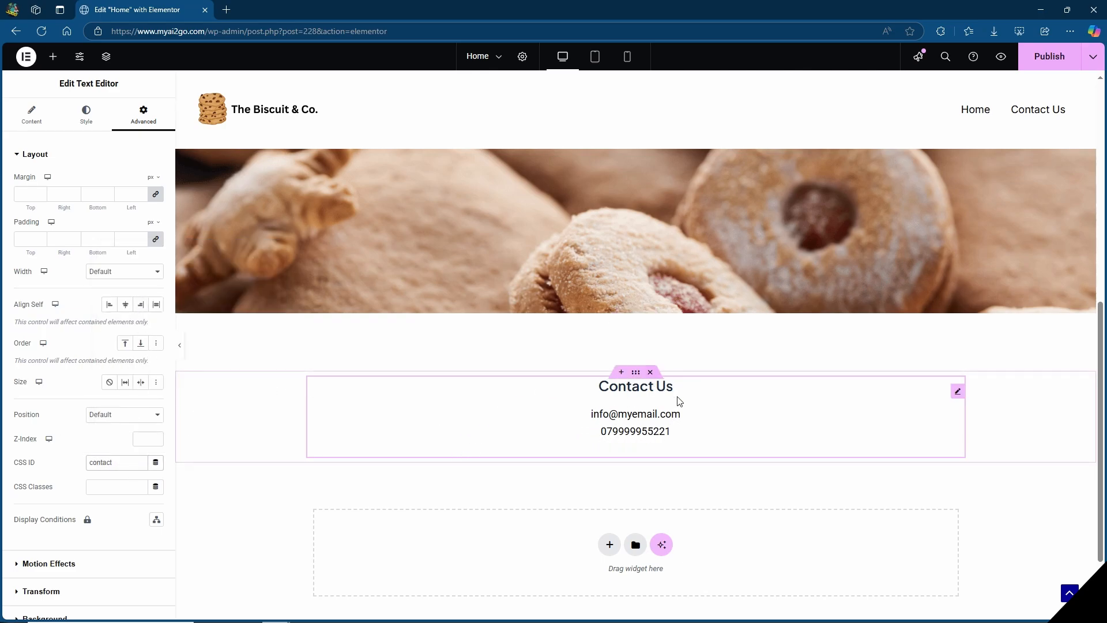
{"action": "left_click", "coordinate": [1048, 57]}
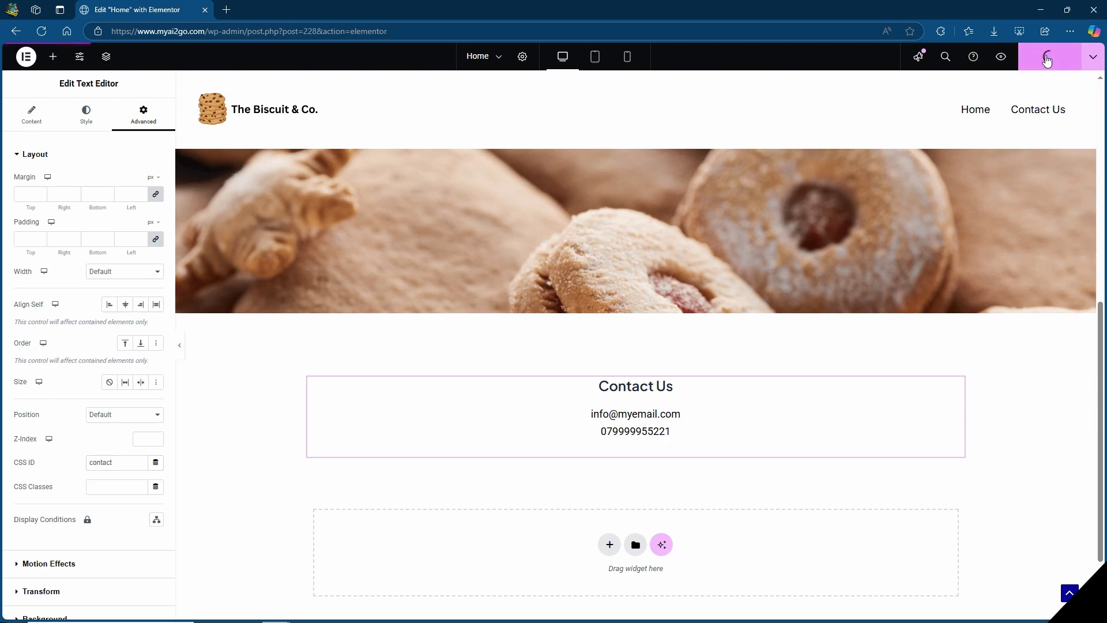
View the published Home page and test the Contact Us link in its header menu.
{"action": "left_click", "coordinate": [1095, 60]}
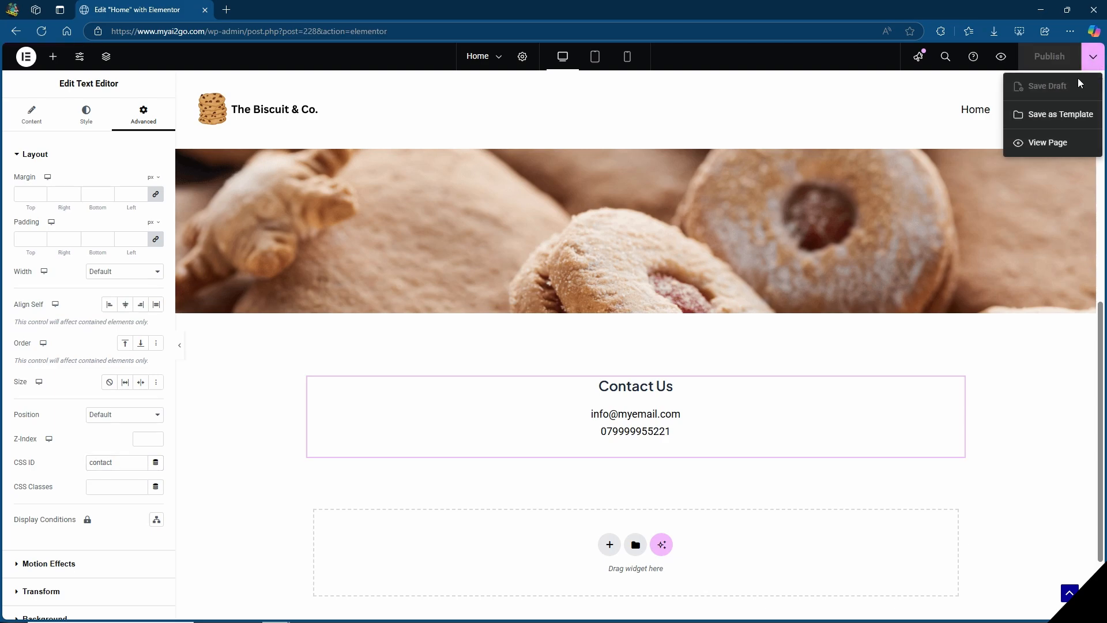
{"action": "left_click", "coordinate": [1048, 144]}
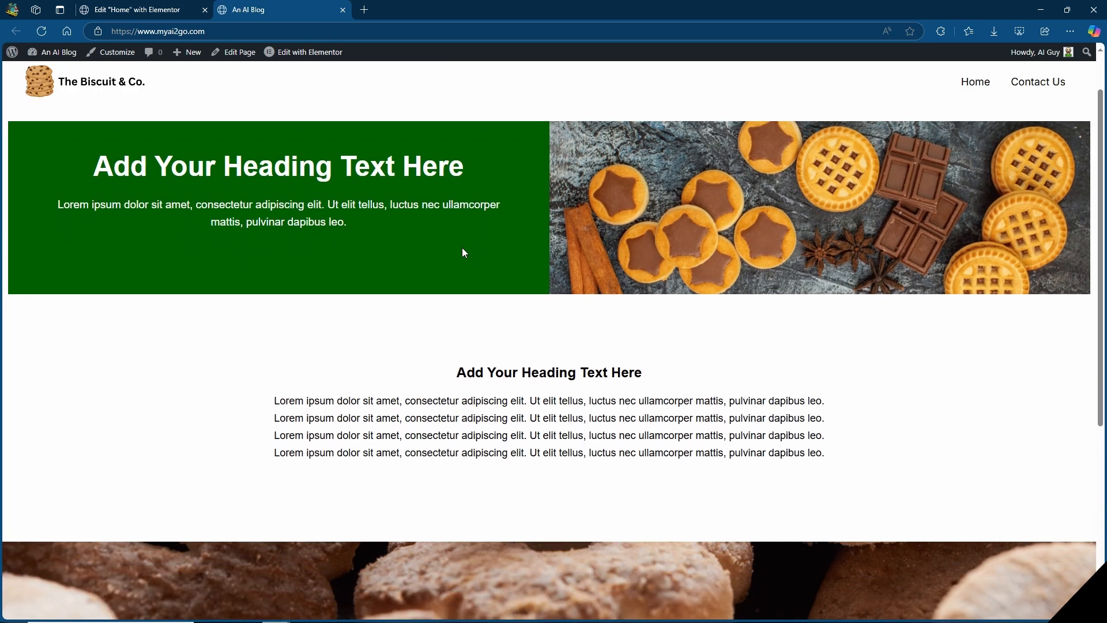
{"action": "scroll", "coordinate": [462, 247], "scroll_direction": "down", "scroll_amount": 5}
{"action": "scroll", "coordinate": [509, 327], "scroll_direction": "up", "scroll_amount": 5}
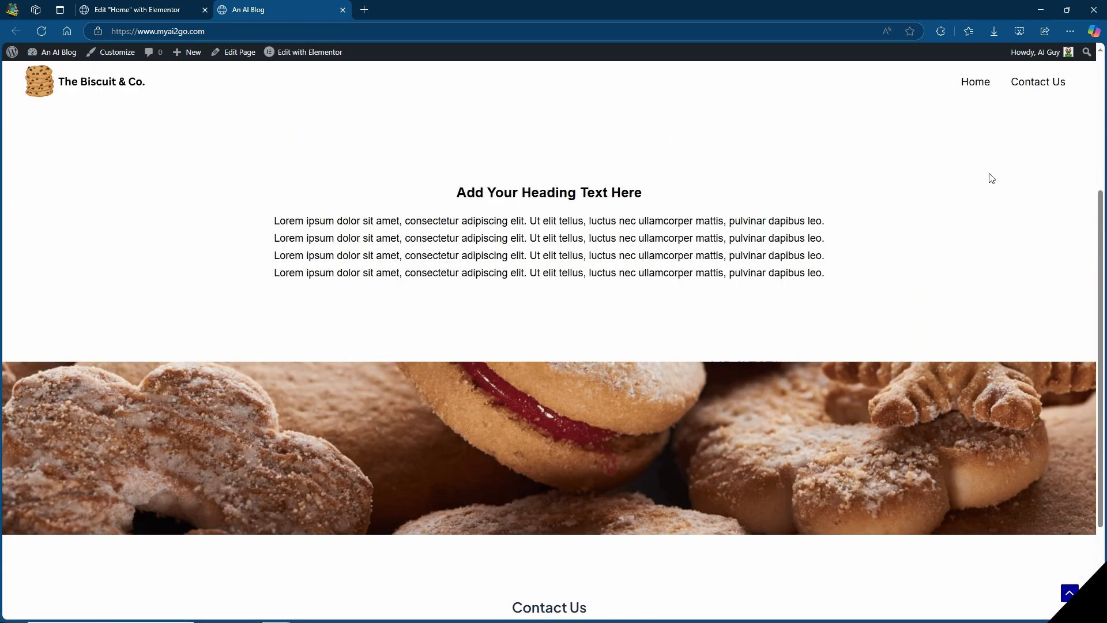
{"action": "left_click", "coordinate": [1061, 84]}
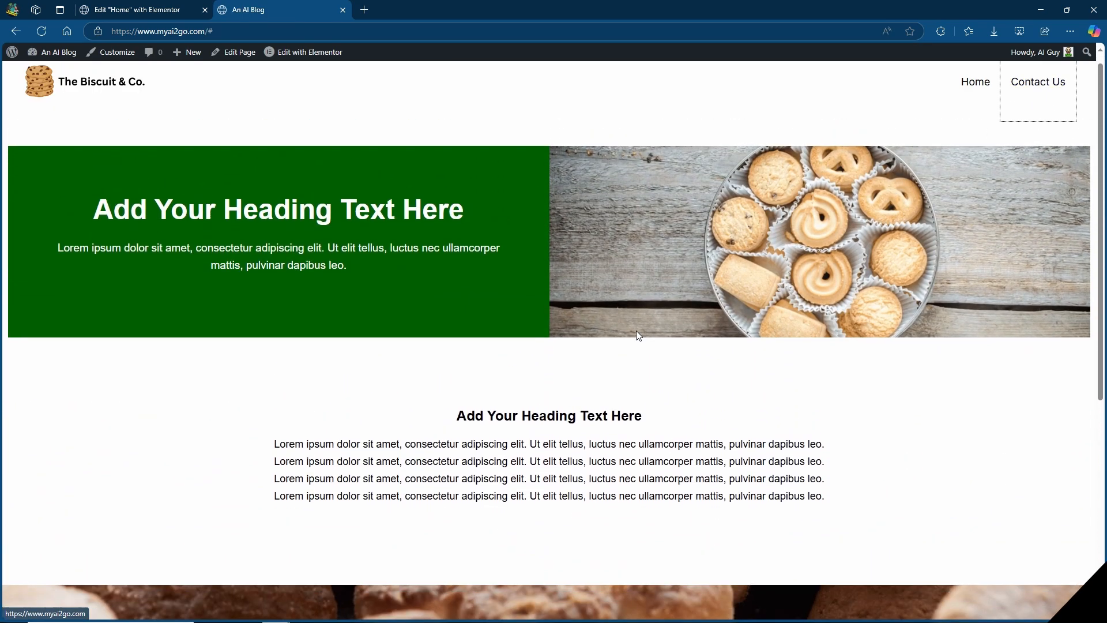
{"action": "scroll", "coordinate": [603, 340], "scroll_direction": "down", "scroll_amount": 5}
{"action": "scroll", "coordinate": [604, 341], "scroll_direction": "up", "scroll_amount": 5}
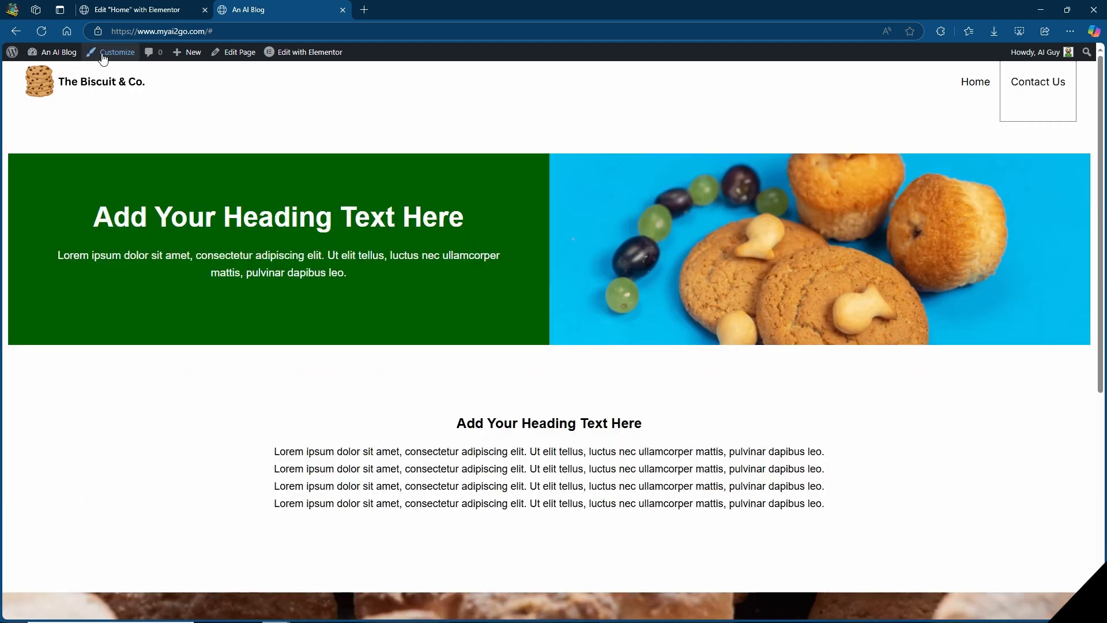
Open the Main Menu in the site customizer and remove its Contact Us custom link.
{"action": "left_click", "coordinate": [102, 53]}
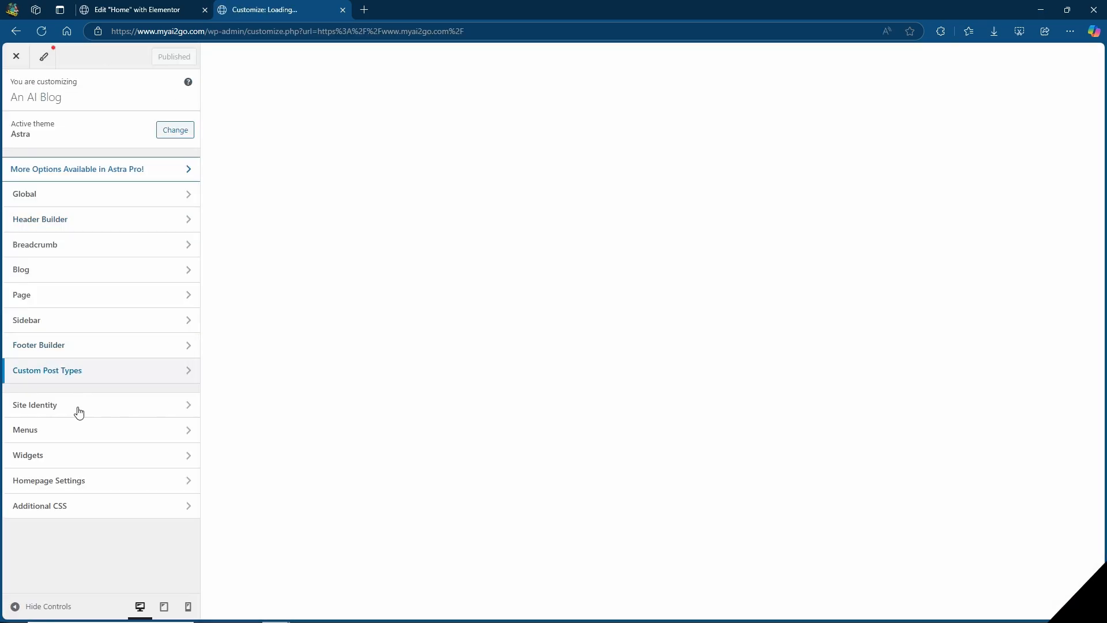
{"action": "left_click", "coordinate": [69, 438]}
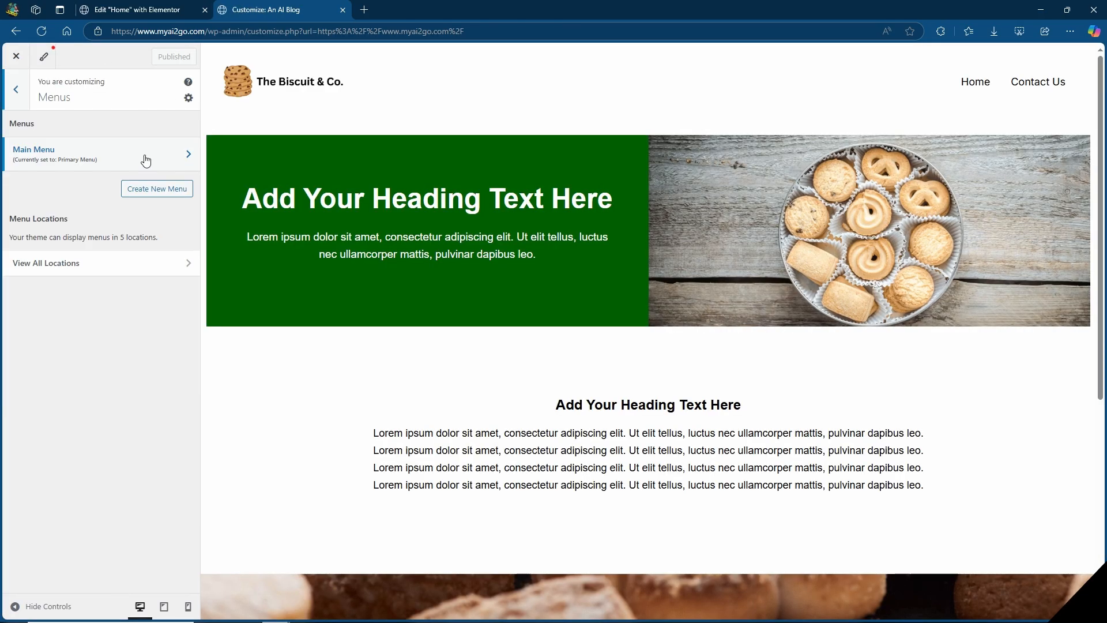
{"action": "left_click", "coordinate": [144, 157]}
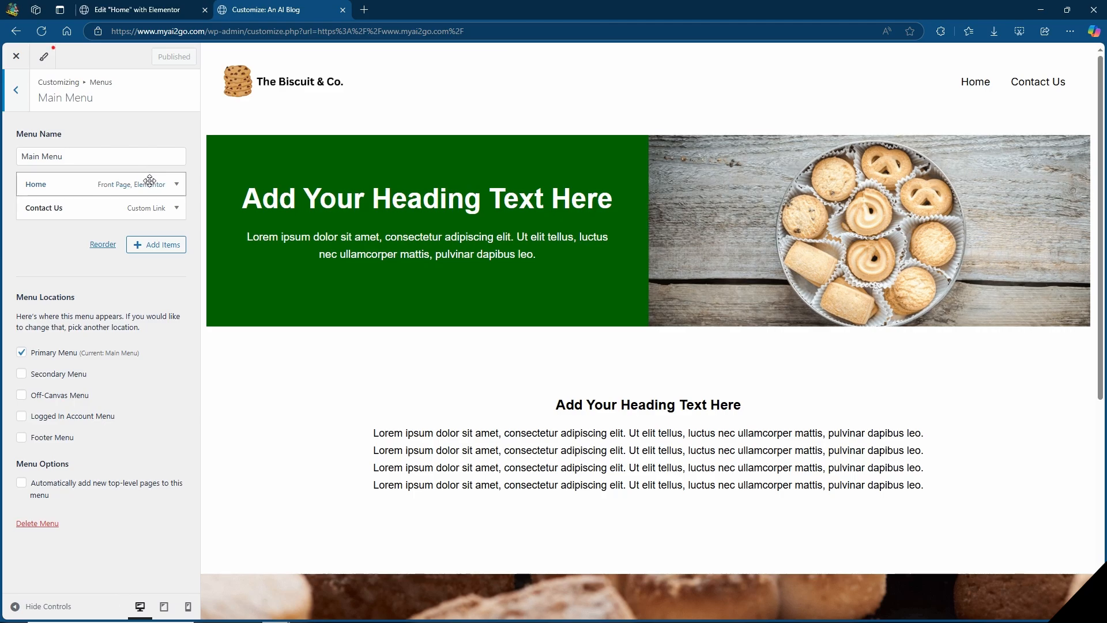
{"action": "left_click", "coordinate": [177, 210]}
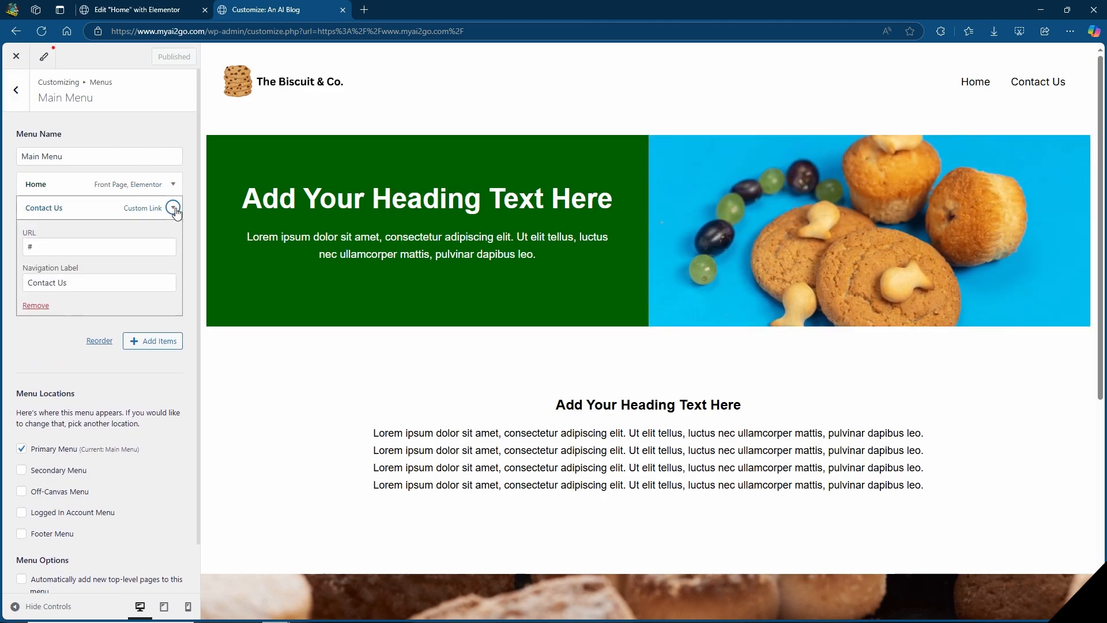
{"action": "left_click", "coordinate": [37, 305]}
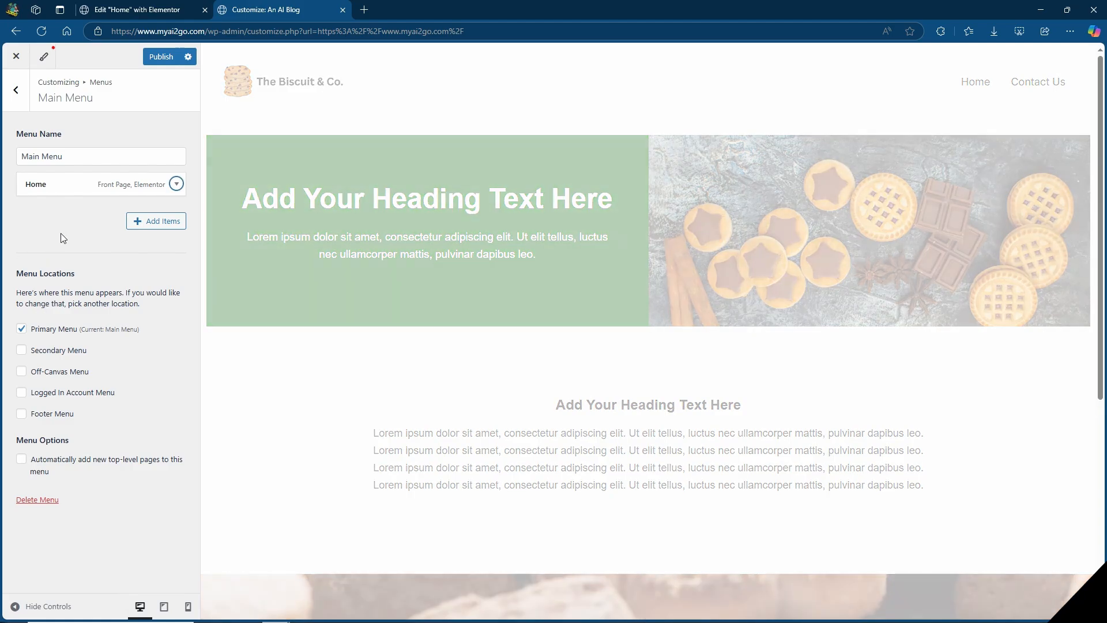
Add a custom link to the Main Menu with link text "Contact Us" and URL "#contact".
{"action": "left_click", "coordinate": [158, 221]}
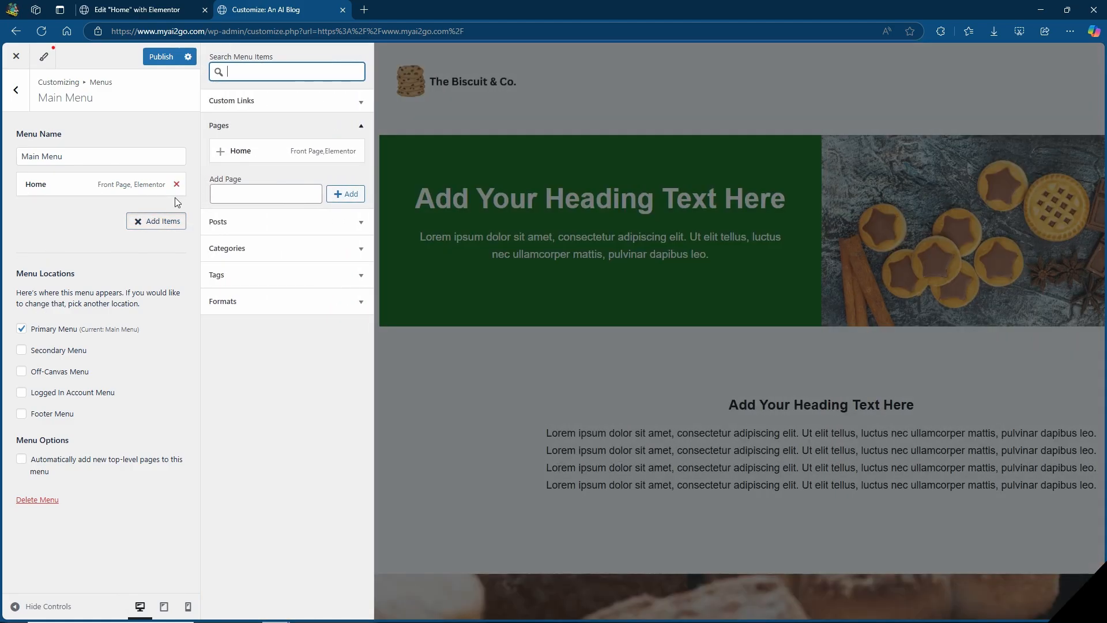
{"action": "left_click", "coordinate": [267, 100]}
{"action": "left_click", "coordinate": [282, 148]}
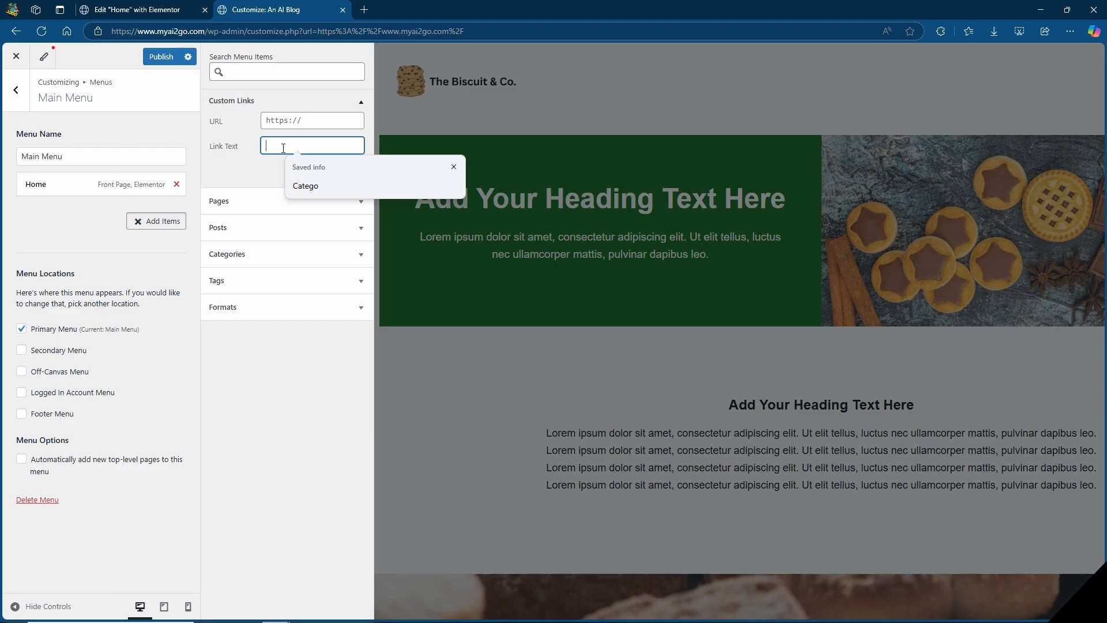
{"action": "type", "text": "Contact Us"}
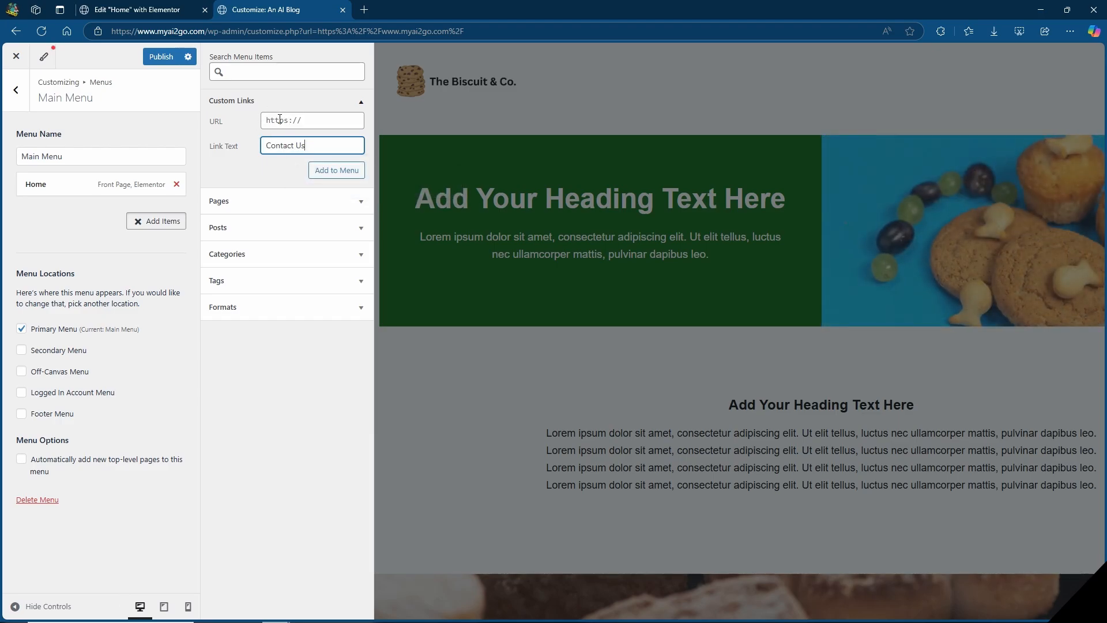
{"action": "left_click", "coordinate": [286, 121]}
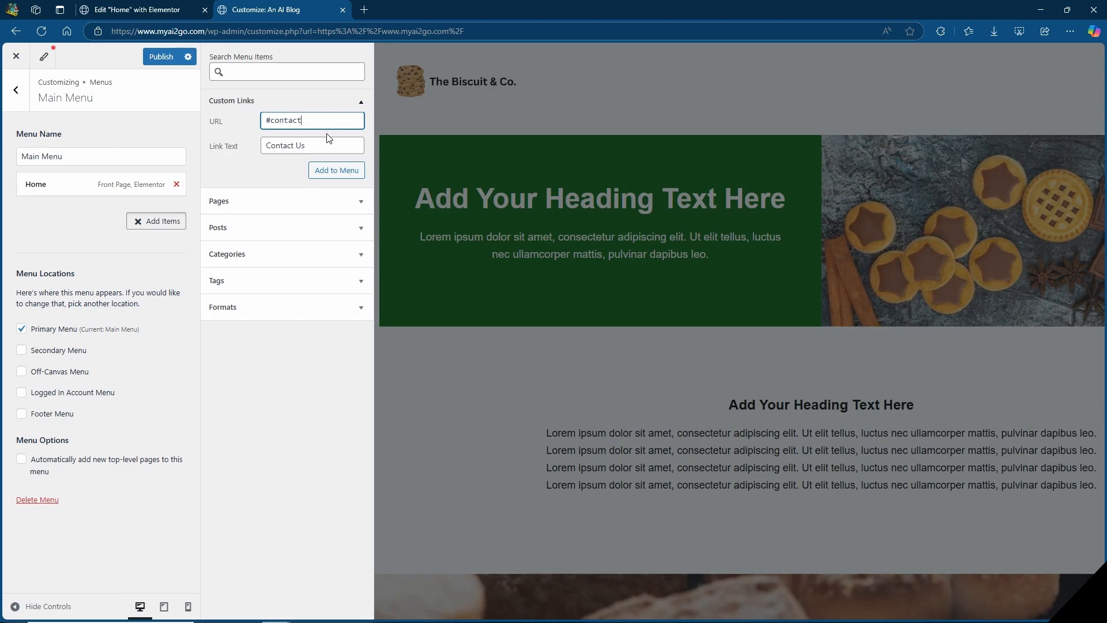
{"action": "left_click", "coordinate": [340, 172]}
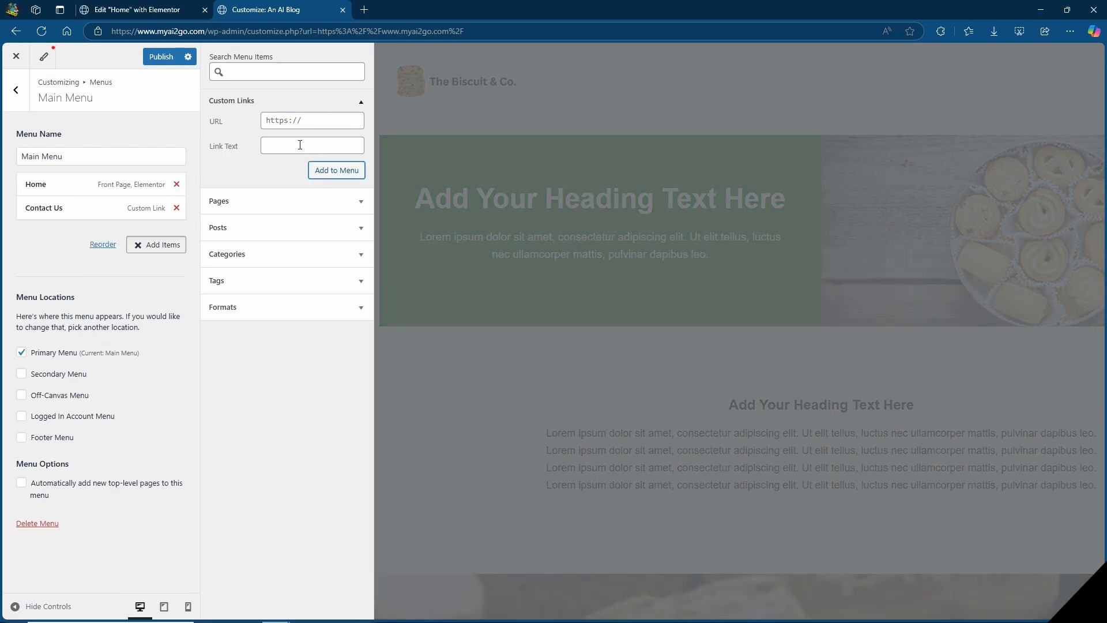
Publish the menu changes, return to the live page and test the Contact Us link.
{"action": "left_click", "coordinate": [159, 57]}
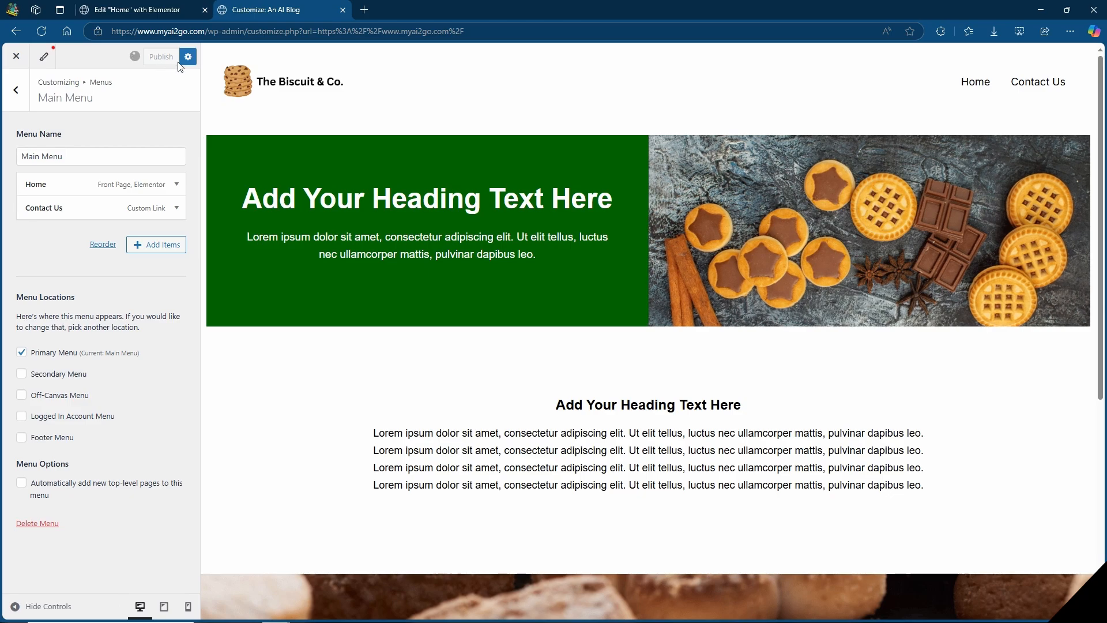
{"action": "left_click", "coordinate": [16, 58]}
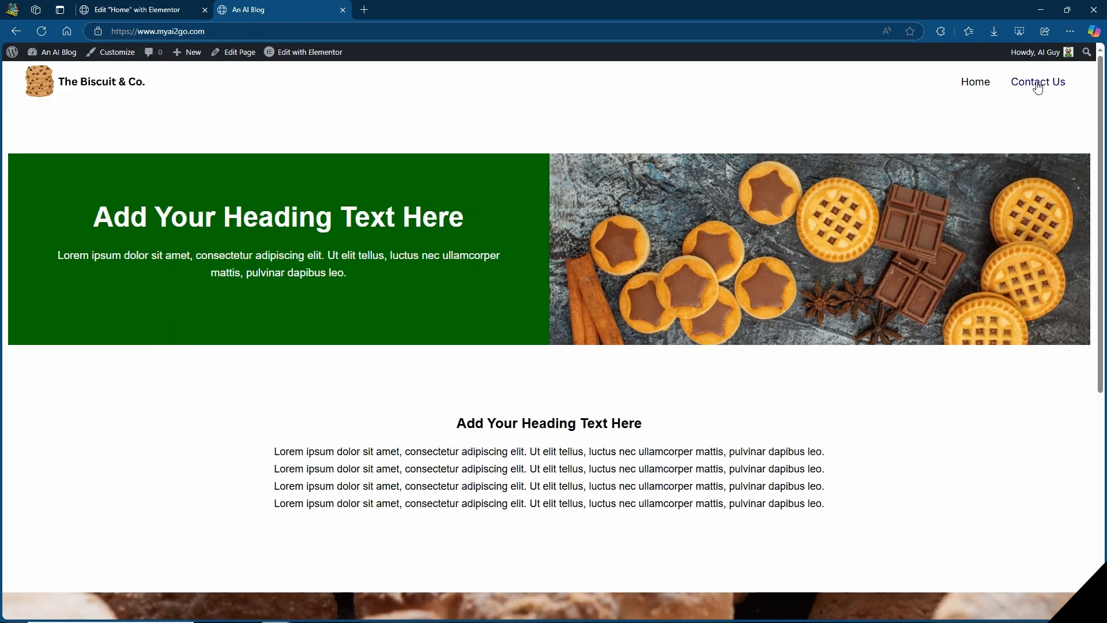
{"action": "left_click", "coordinate": [1038, 87]}
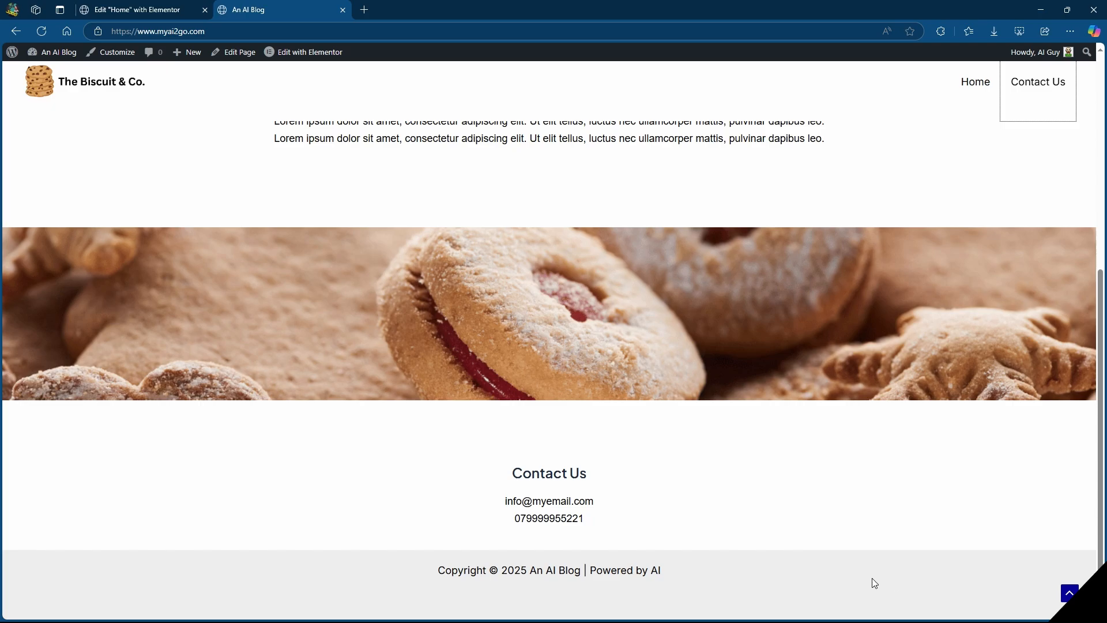
Open the customizer's Footer Builder and add Widget 1 to the first column of the primary footer row.
{"action": "left_click", "coordinate": [110, 52]}
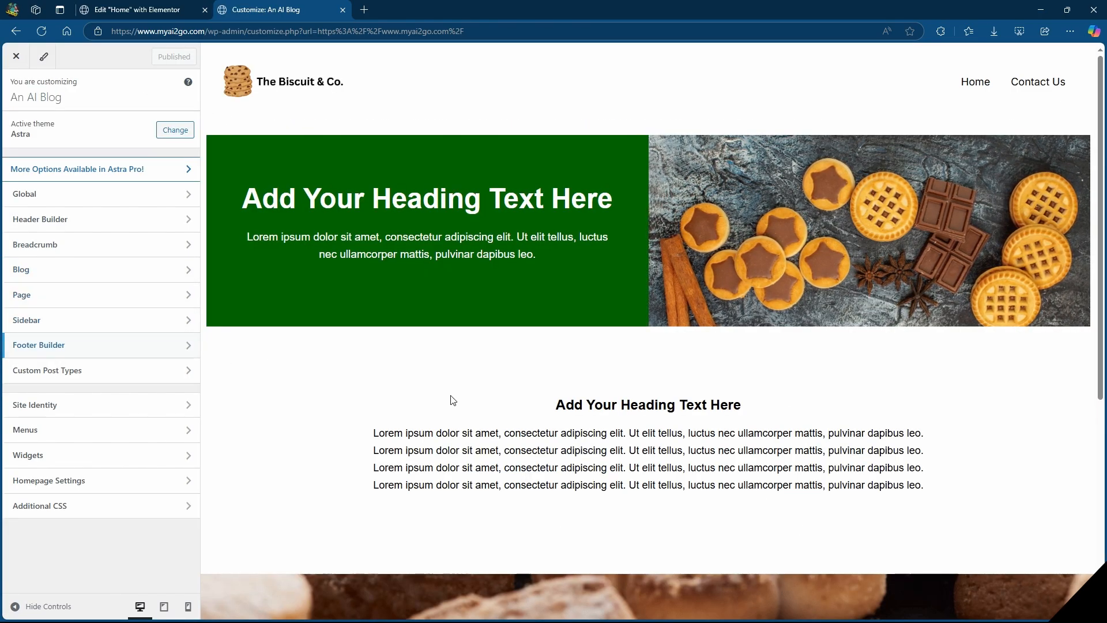
{"action": "scroll", "coordinate": [477, 435], "scroll_direction": "down", "scroll_amount": 5}
{"action": "scroll", "coordinate": [359, 555], "scroll_direction": "down", "scroll_amount": 1}
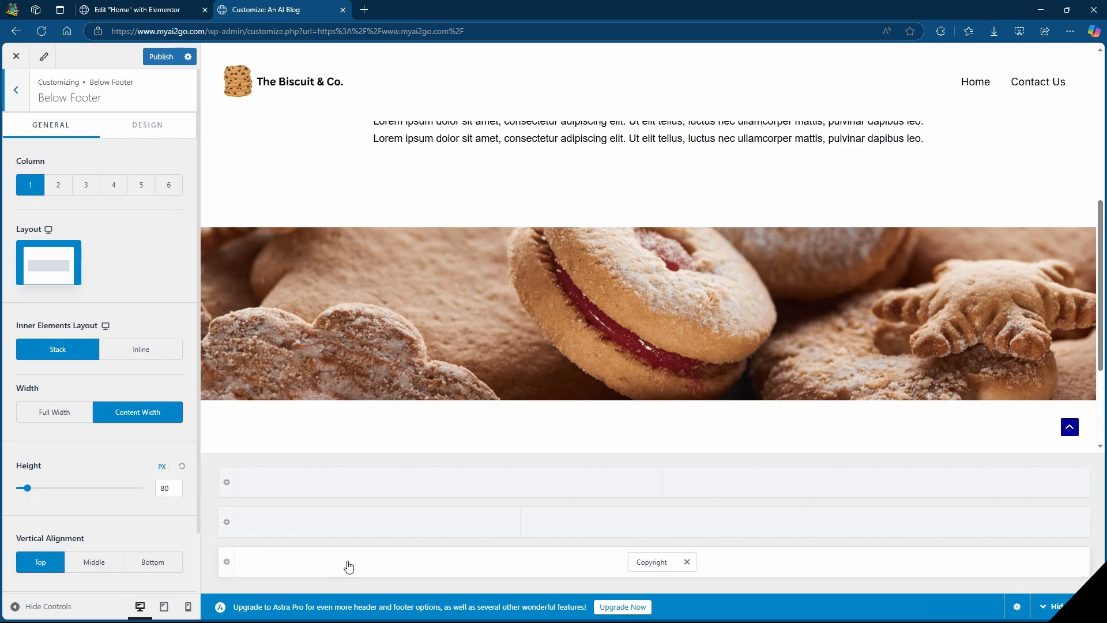
{"action": "left_click", "coordinate": [380, 523]}
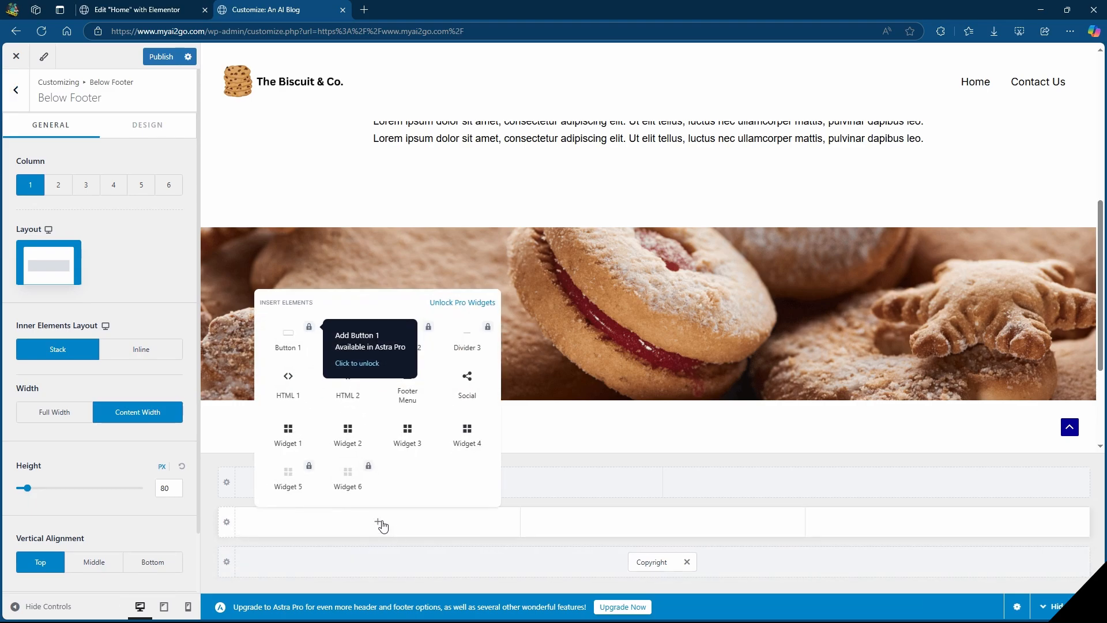
{"action": "left_click", "coordinate": [289, 442]}
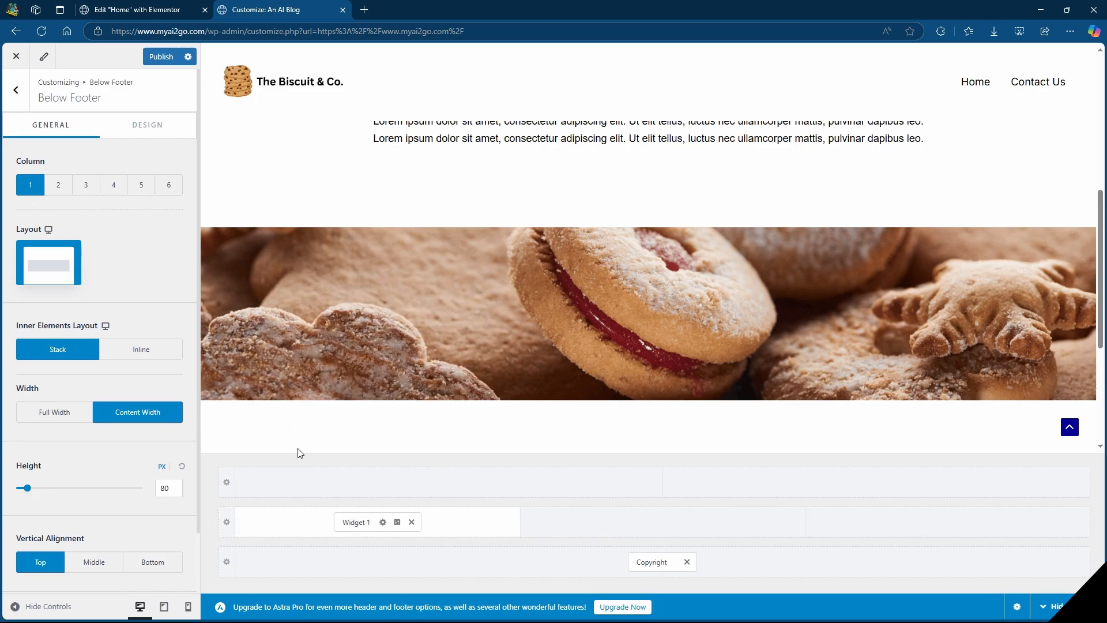
Insert an image block in footer Widget 1, upload "The Biscuit & Co. logo square.png" and shrink it to about half size.
{"action": "left_click", "coordinate": [351, 522]}
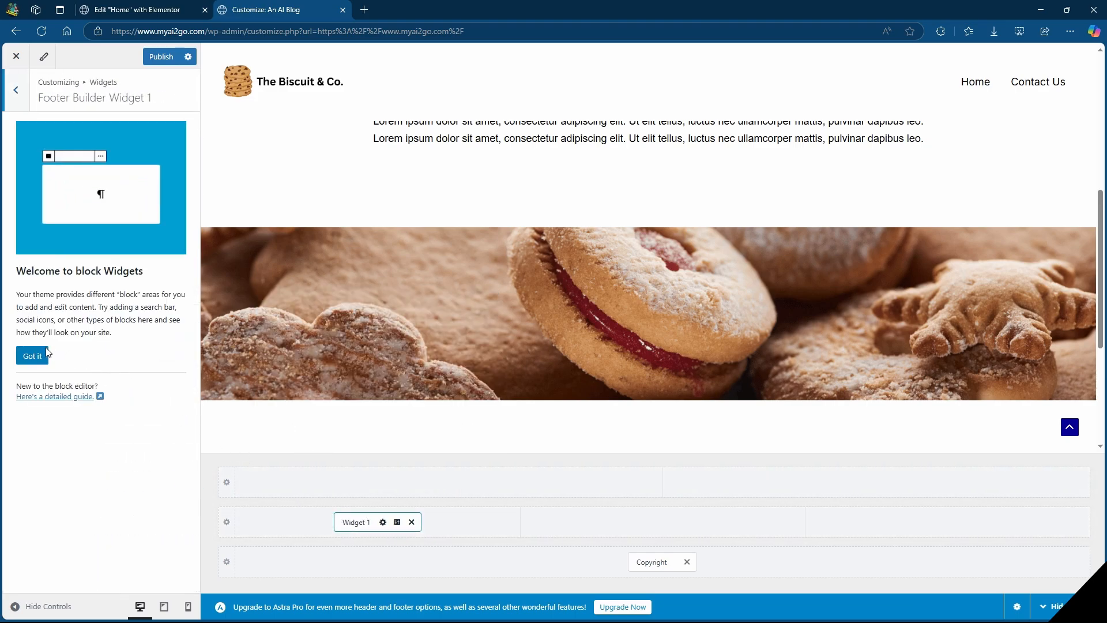
{"action": "left_click", "coordinate": [32, 357]}
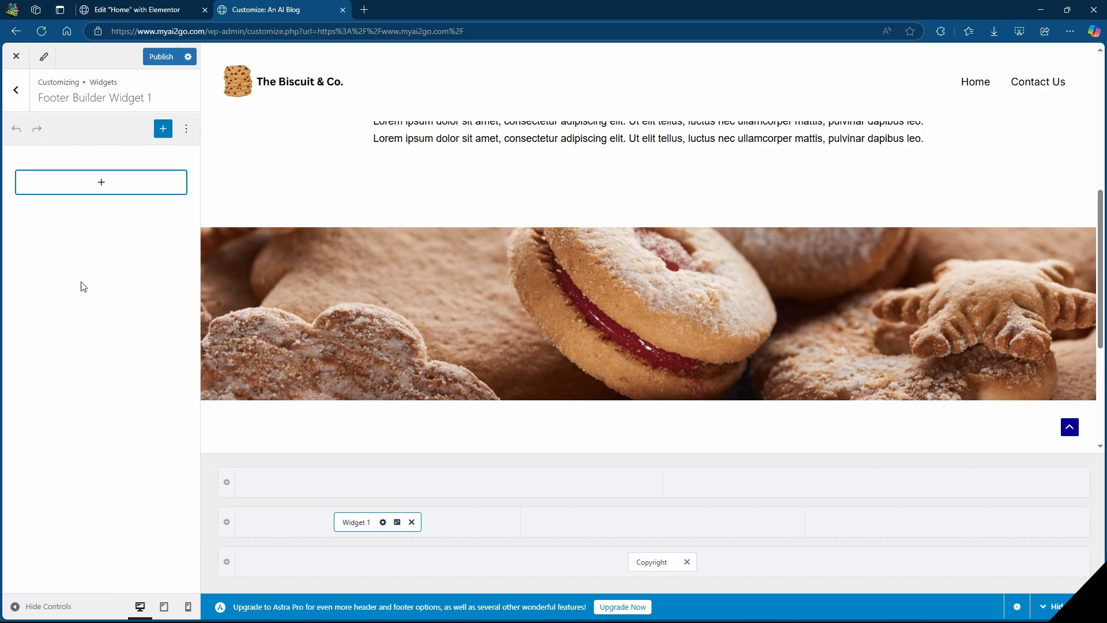
{"action": "left_click", "coordinate": [101, 183]}
{"action": "left_click", "coordinate": [102, 266]}
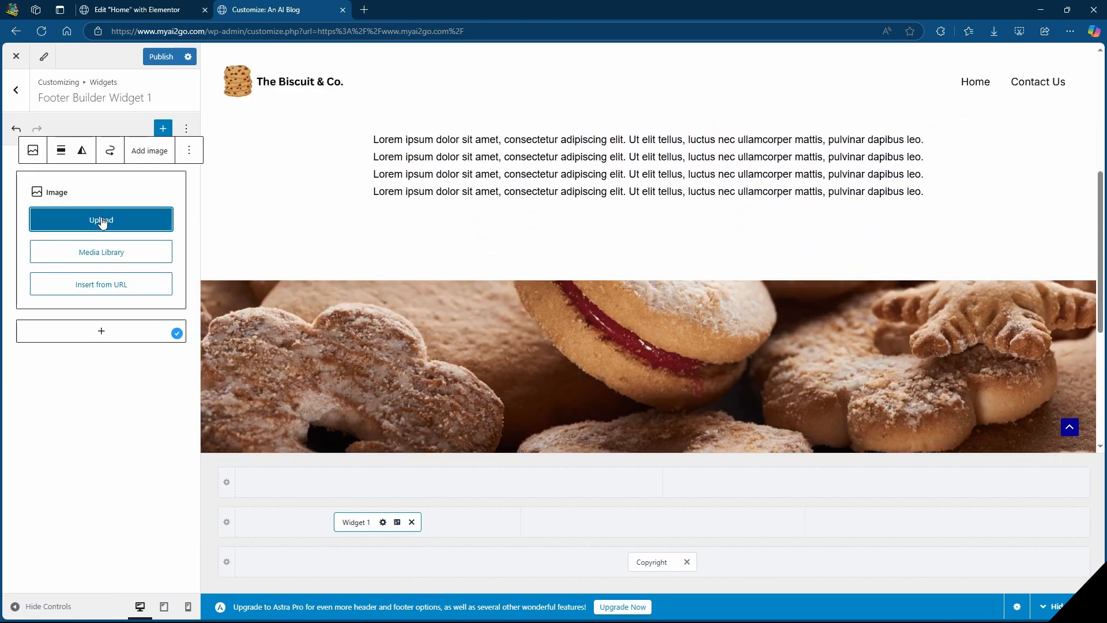
{"action": "left_click", "coordinate": [102, 221]}
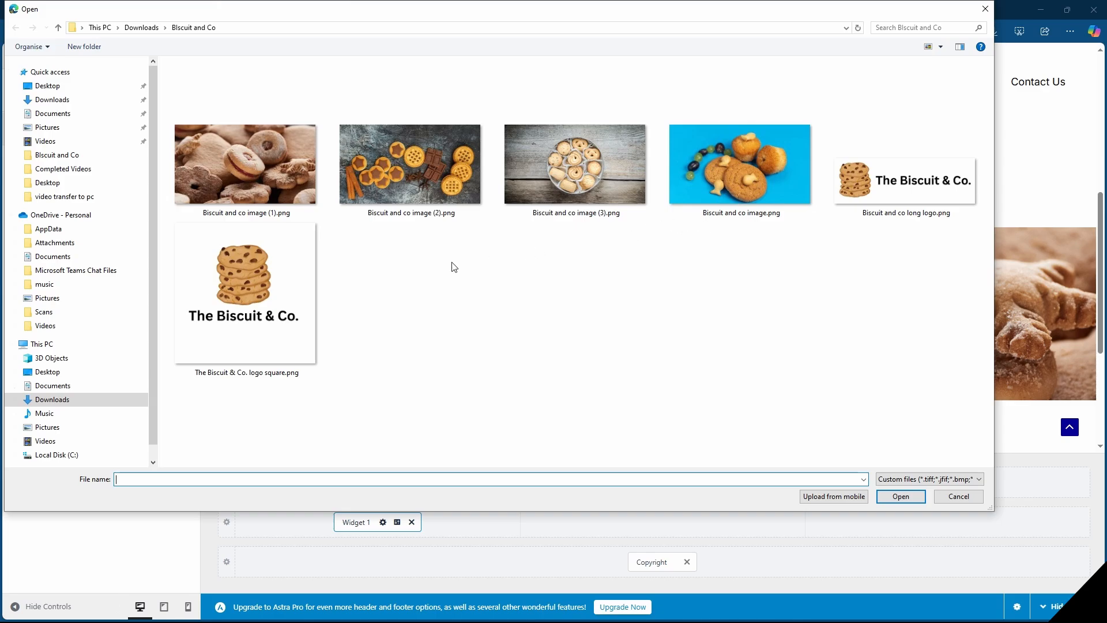
{"action": "double_click", "coordinate": [232, 293]}
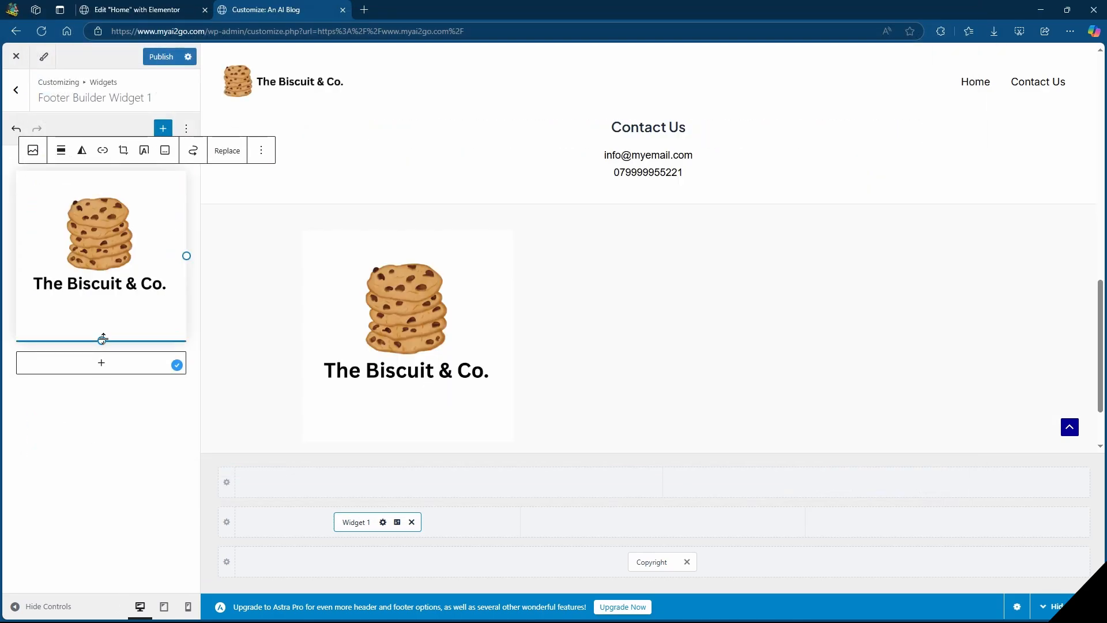
{"action": "left_click_drag", "start_coordinate": [102, 338], "coordinate": [48, 233]}
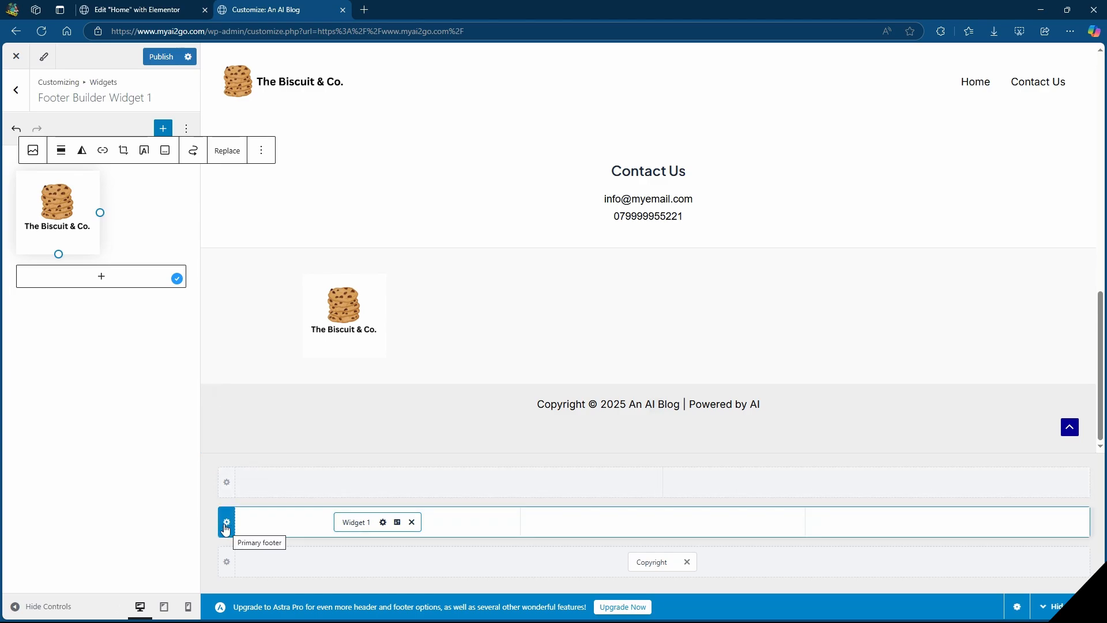
Set the primary footer's background color to white (#FFFFFF).
{"action": "left_click", "coordinate": [226, 522]}
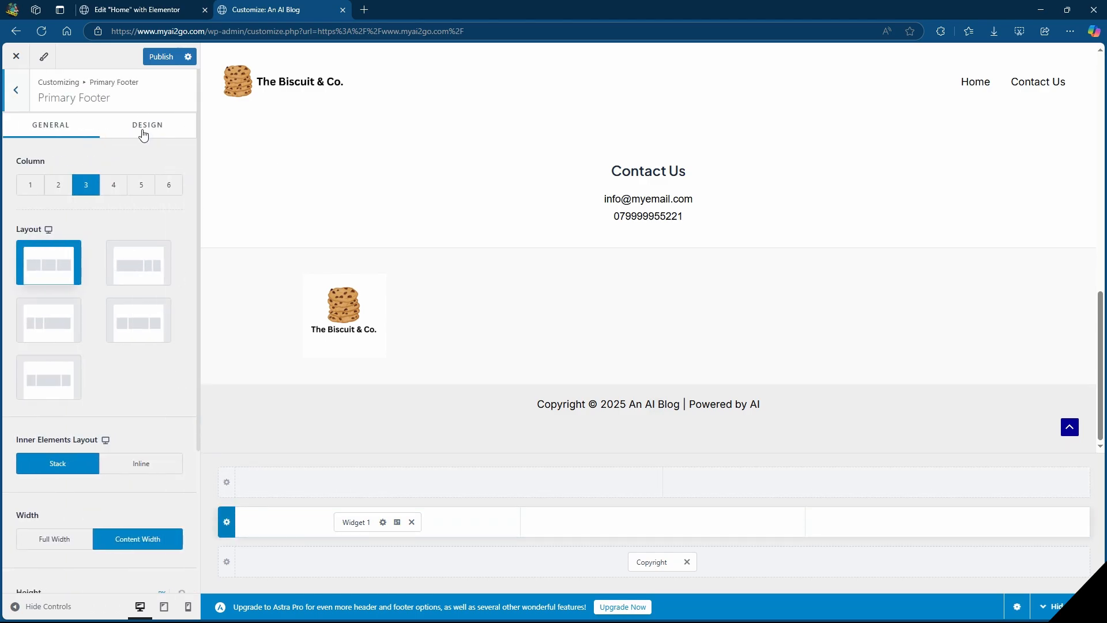
{"action": "left_click", "coordinate": [144, 133]}
{"action": "left_click", "coordinate": [174, 284]}
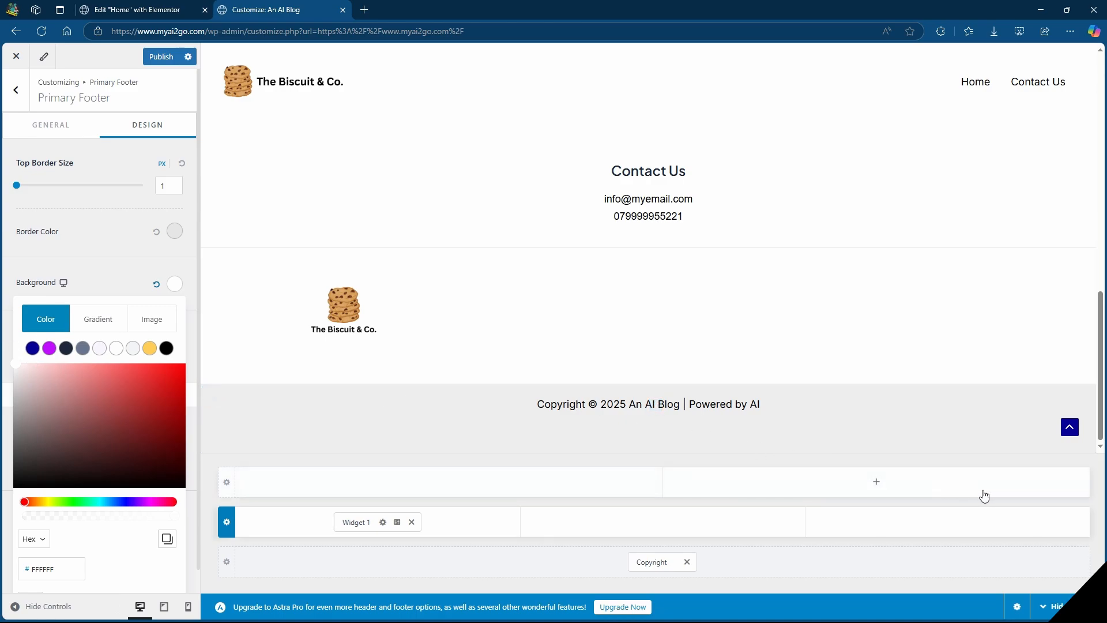
Add Widget 2 to the third column of the primary footer row and insert a paragraph block in it.
{"action": "left_click", "coordinate": [948, 522]}
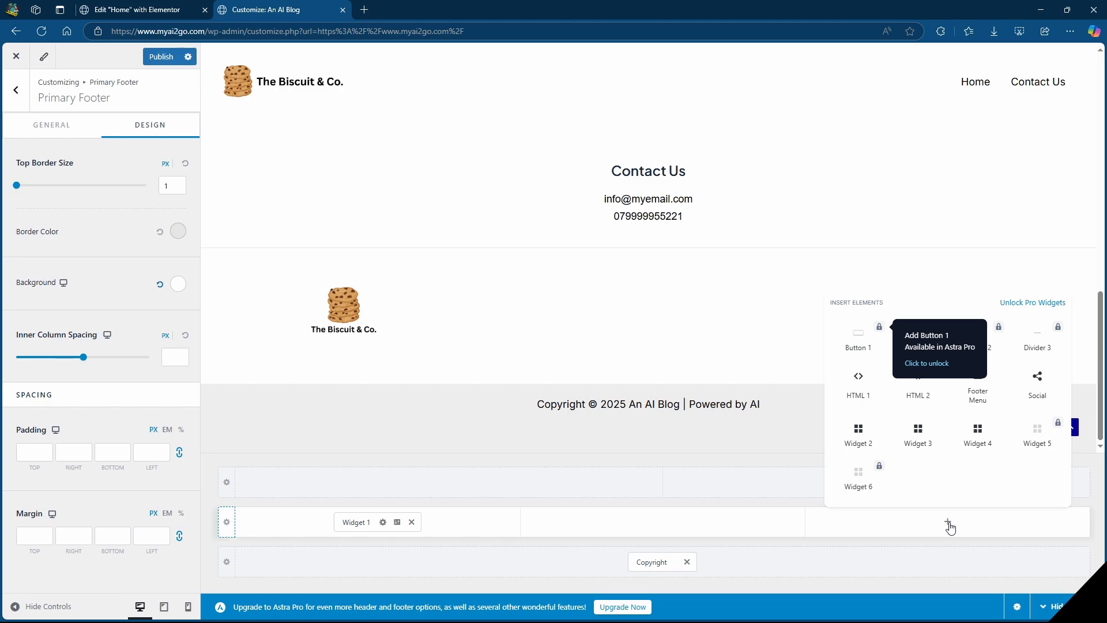
{"action": "left_click", "coordinate": [856, 435]}
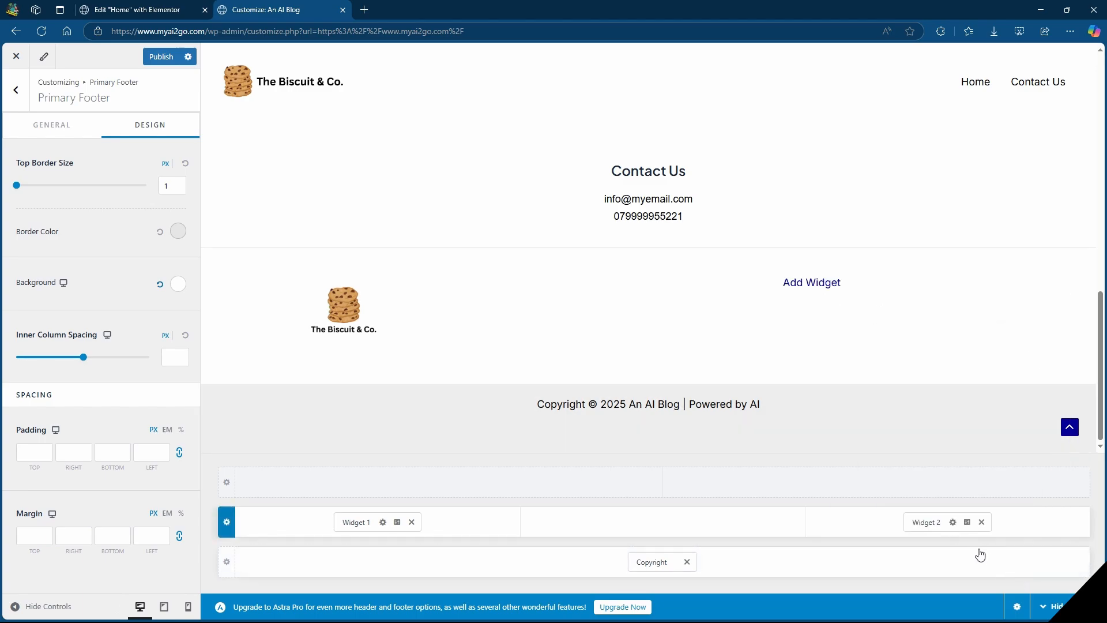
{"action": "left_click", "coordinate": [924, 523]}
{"action": "left_click", "coordinate": [106, 189]}
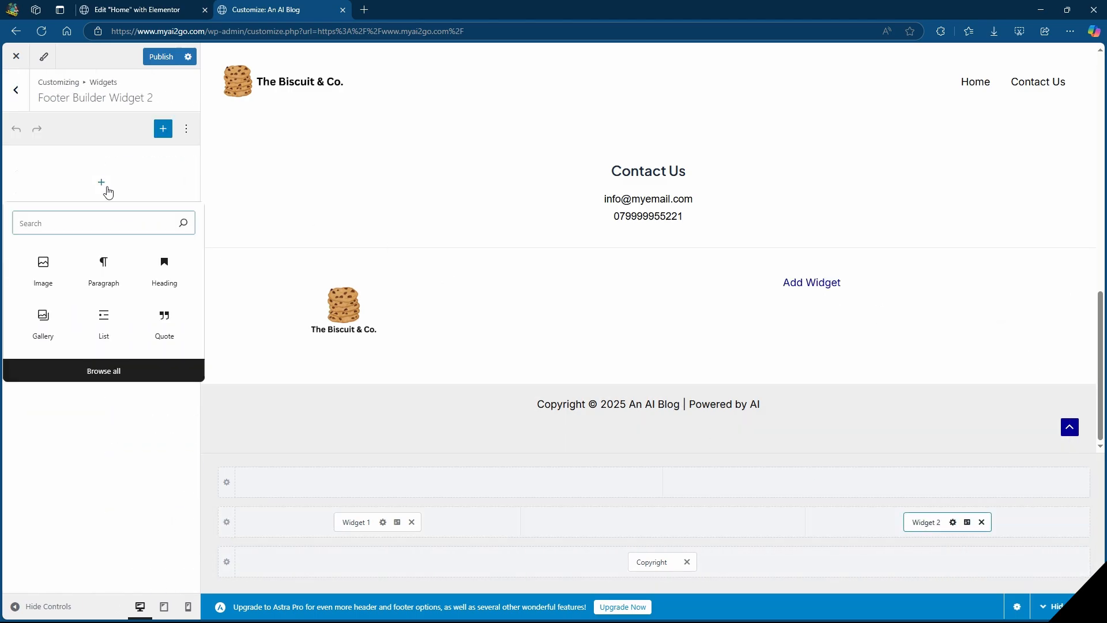
{"action": "left_click", "coordinate": [95, 272]}
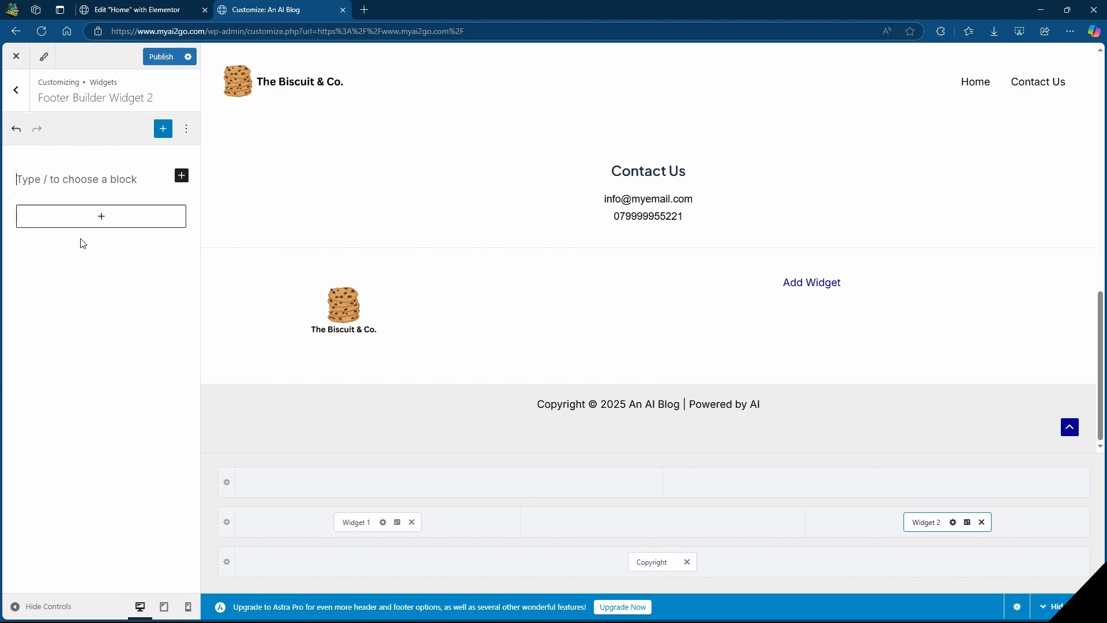
Enter "Page 1", "Page 2" and "Page 3" on separate lines in footer Widget 2.
{"action": "type", "text": "Page 1"}
{"action": "key", "text": "Return"}
{"action": "type", "text": "Pa"}
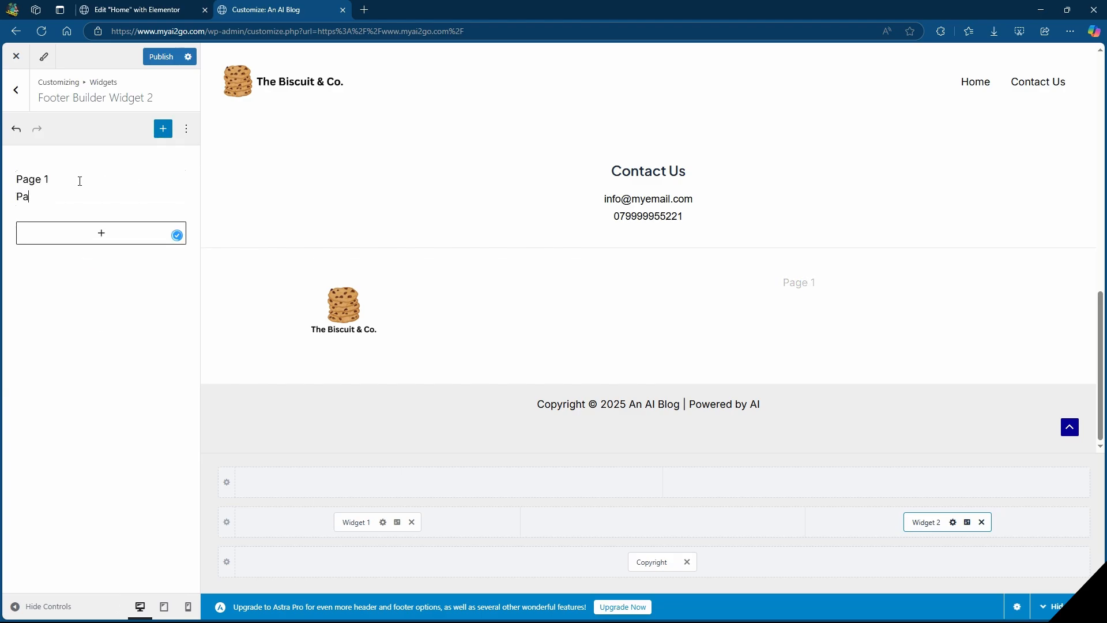
{"action": "type", "text": "ger"}
{"action": "key", "text": "BackSpace"}
{"action": "type", "text": "2"}
{"action": "key", "text": "Return"}
{"action": "type", "text": "Page 3"}
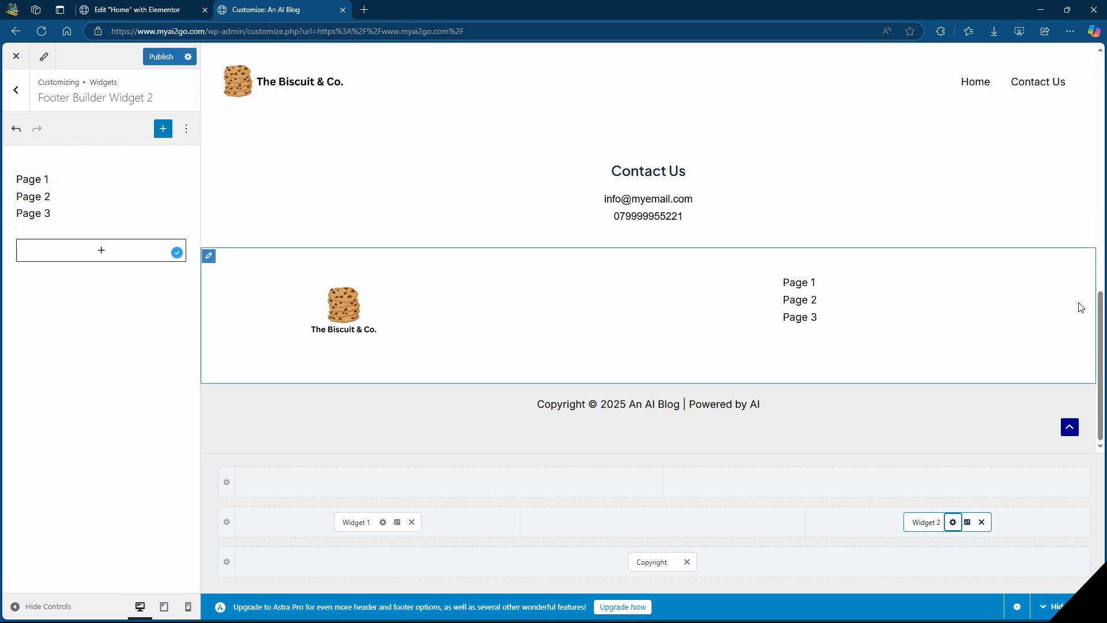
Set the alignment of footer Widget 2 to right.
{"action": "left_click", "coordinate": [969, 523]}
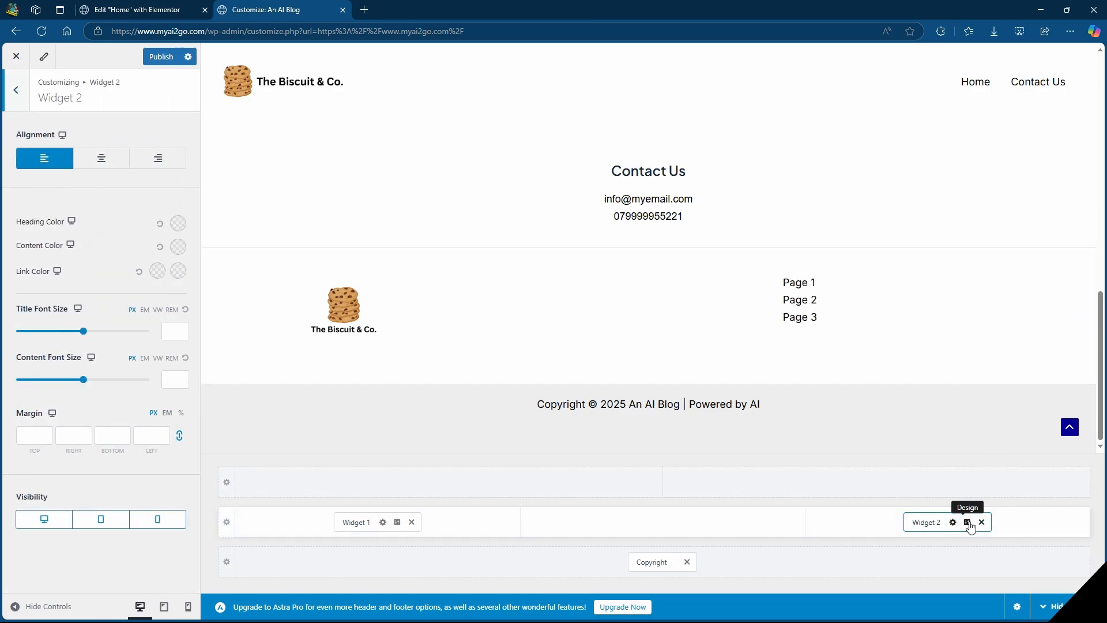
{"action": "left_click", "coordinate": [154, 162]}
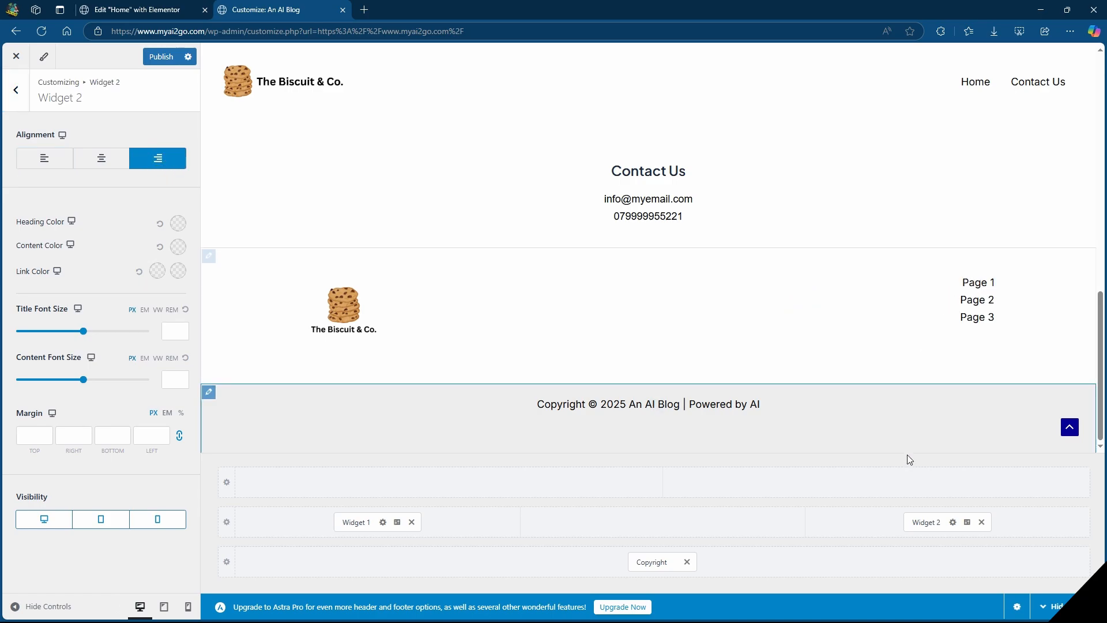
Select the "Page 1" text in footer Widget 2 and open its link entry.
{"action": "left_click", "coordinate": [925, 522]}
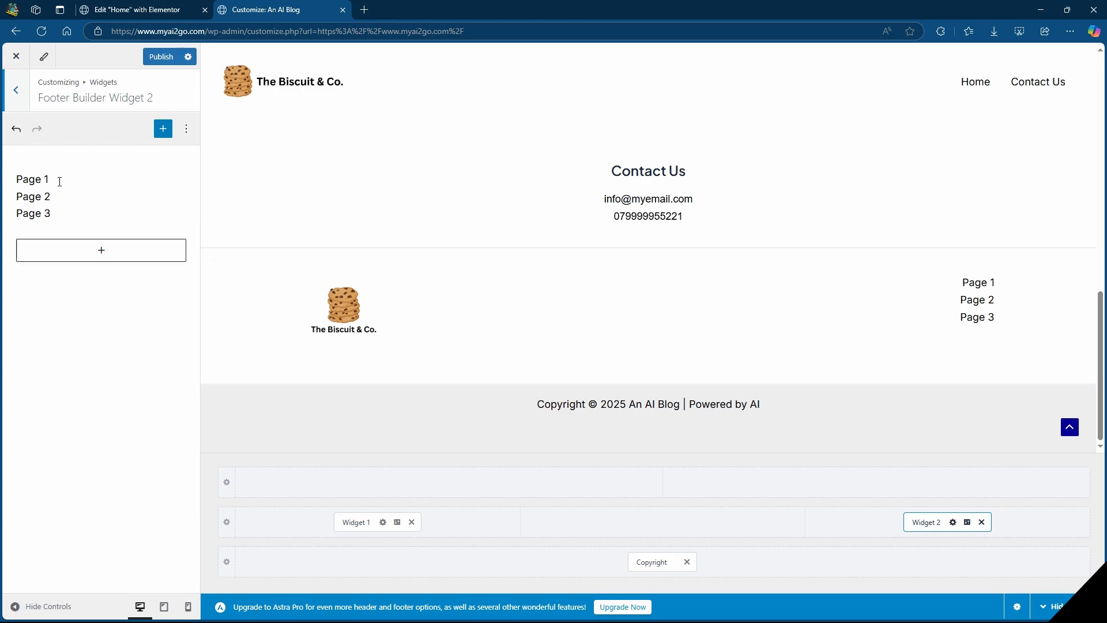
{"action": "left_click_drag", "start_coordinate": [55, 180], "coordinate": [9, 183]}
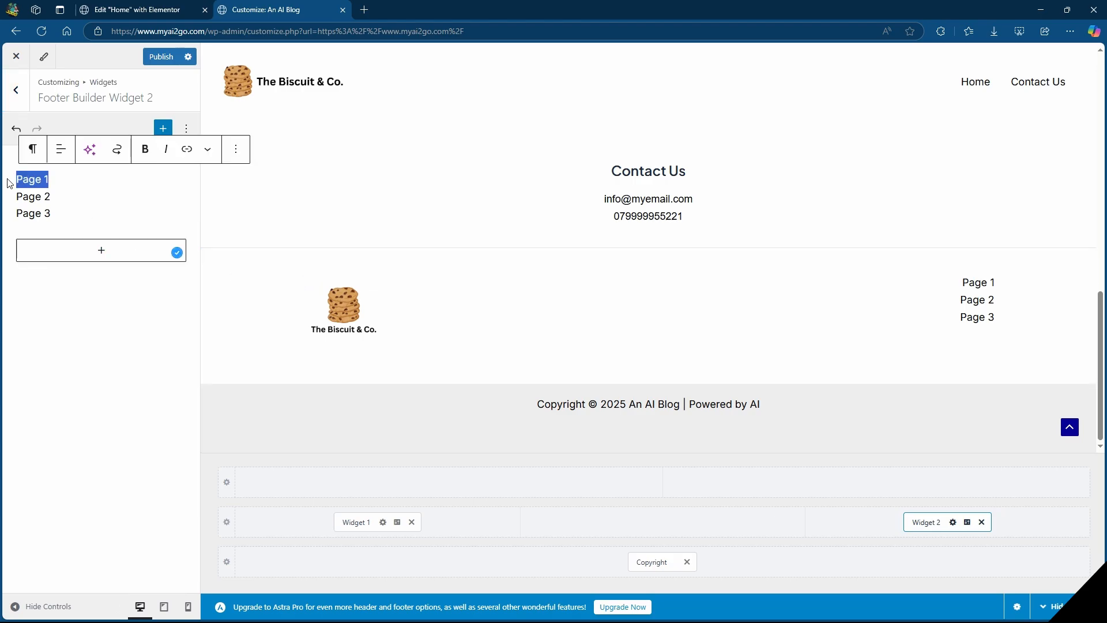
{"action": "left_click", "coordinate": [188, 150]}
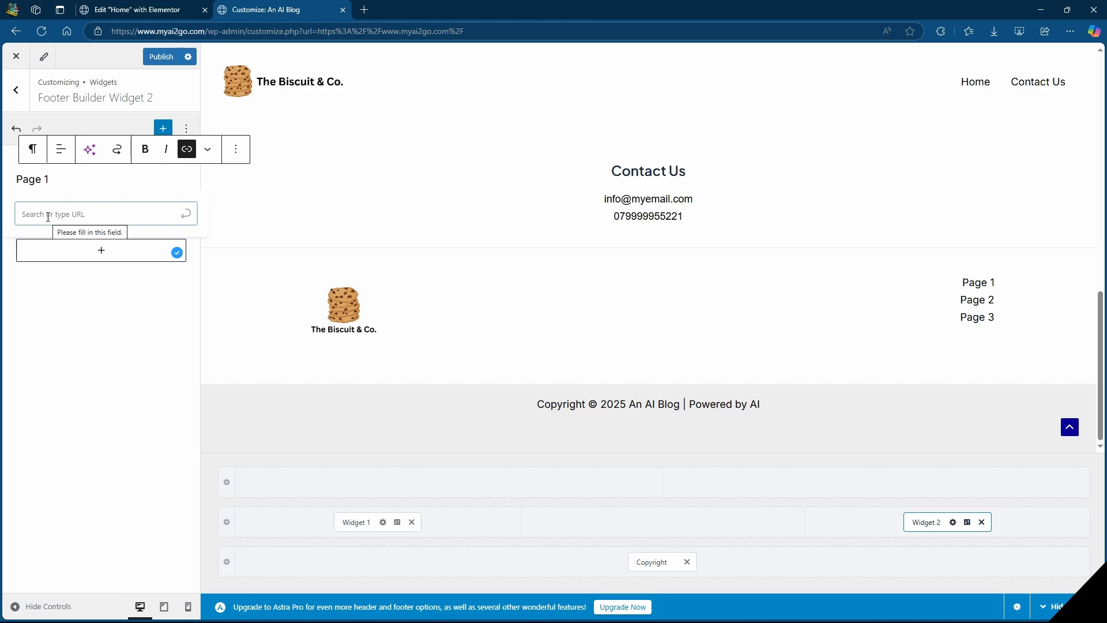
Publish the footer changes and review the live Home page from the header down to the footer.
{"action": "left_click", "coordinate": [162, 57]}
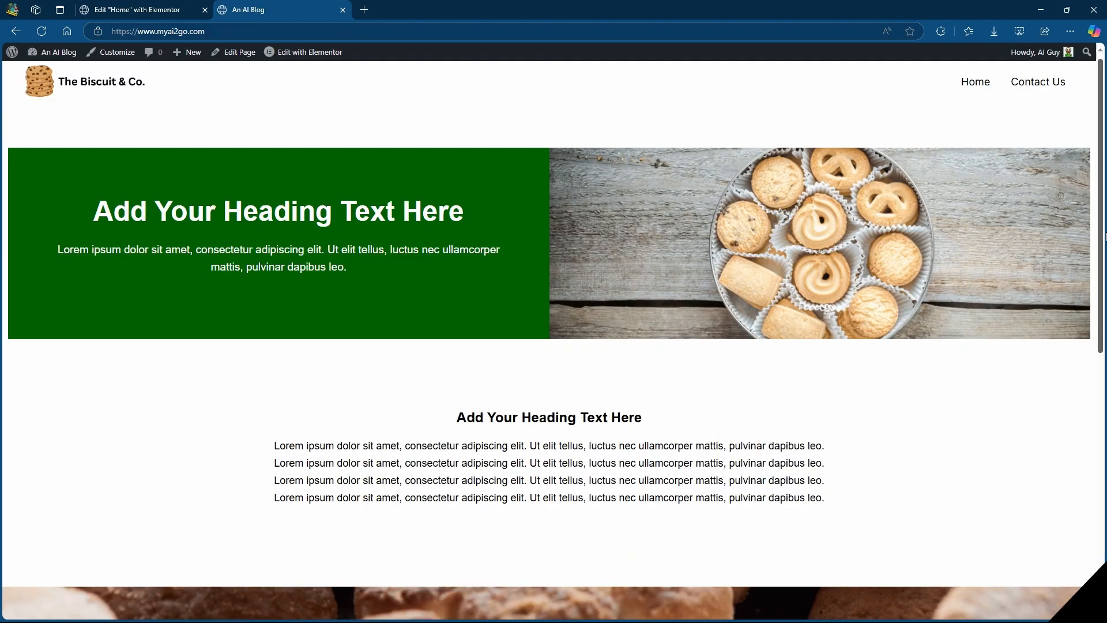
{"action": "scroll", "coordinate": [554, 323], "scroll_direction": "down", "scroll_amount": 2}
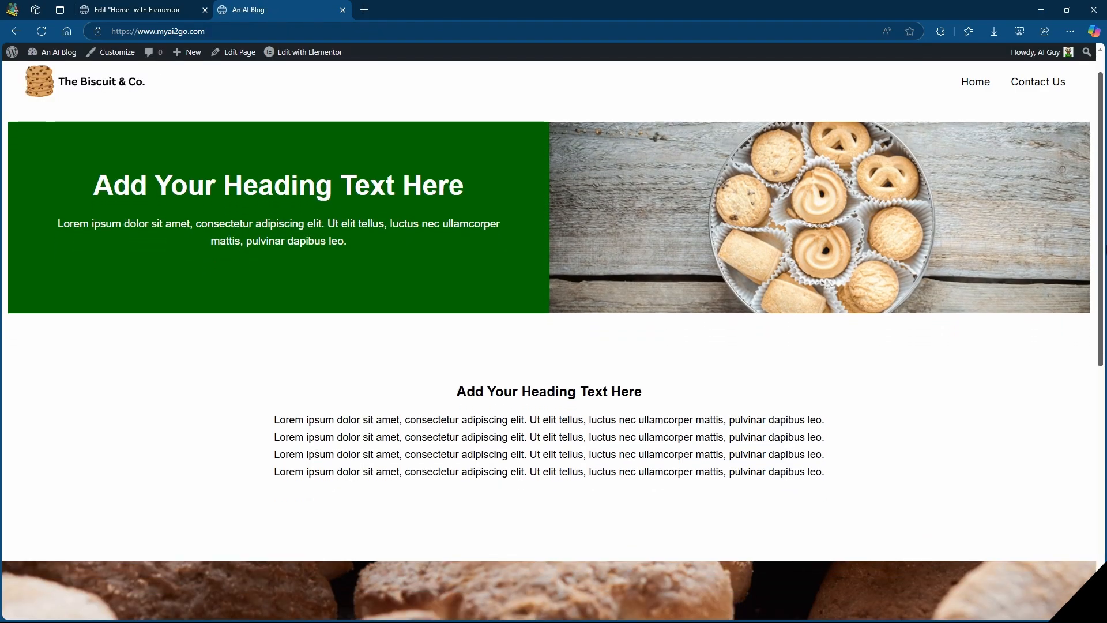
{"action": "scroll", "coordinate": [554, 323], "scroll_direction": "down", "scroll_amount": 3}
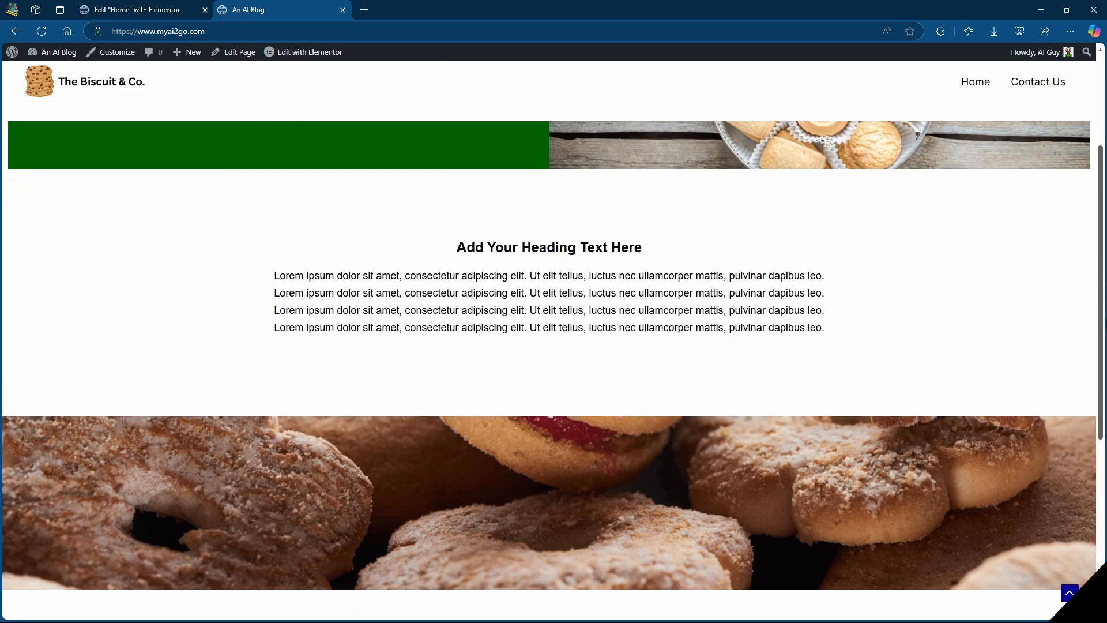
{"action": "scroll", "coordinate": [553, 323], "scroll_direction": "down", "scroll_amount": 3}
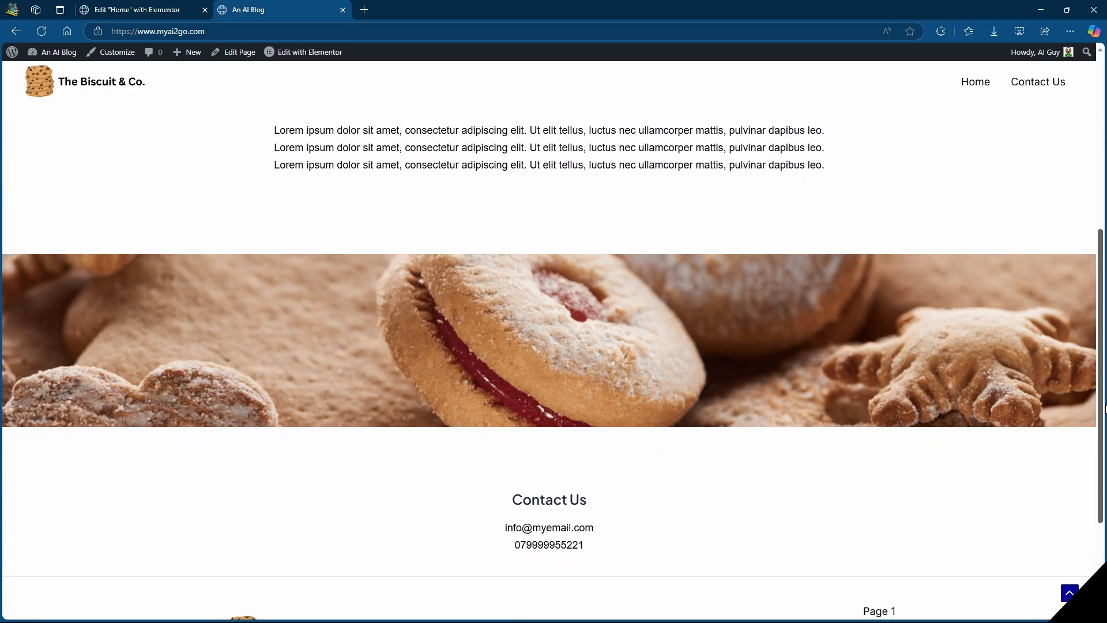
{"action": "scroll", "coordinate": [1106, 408], "scroll_direction": "down", "scroll_amount": 3}
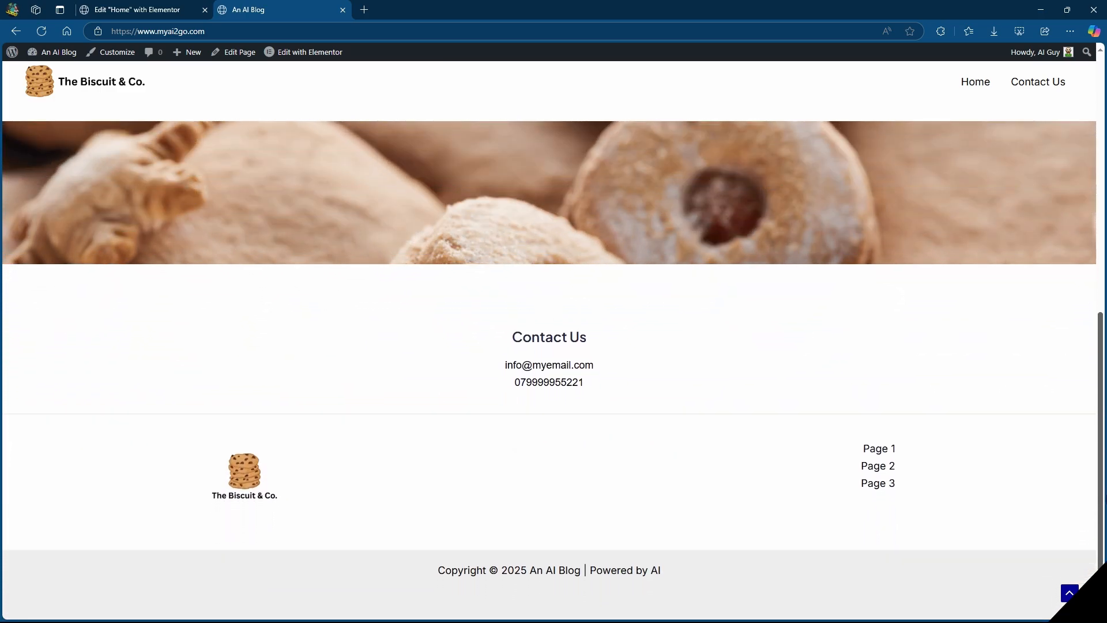
{"action": "left_click_drag", "start_coordinate": [1106, 498], "coordinate": [1098, 138]}
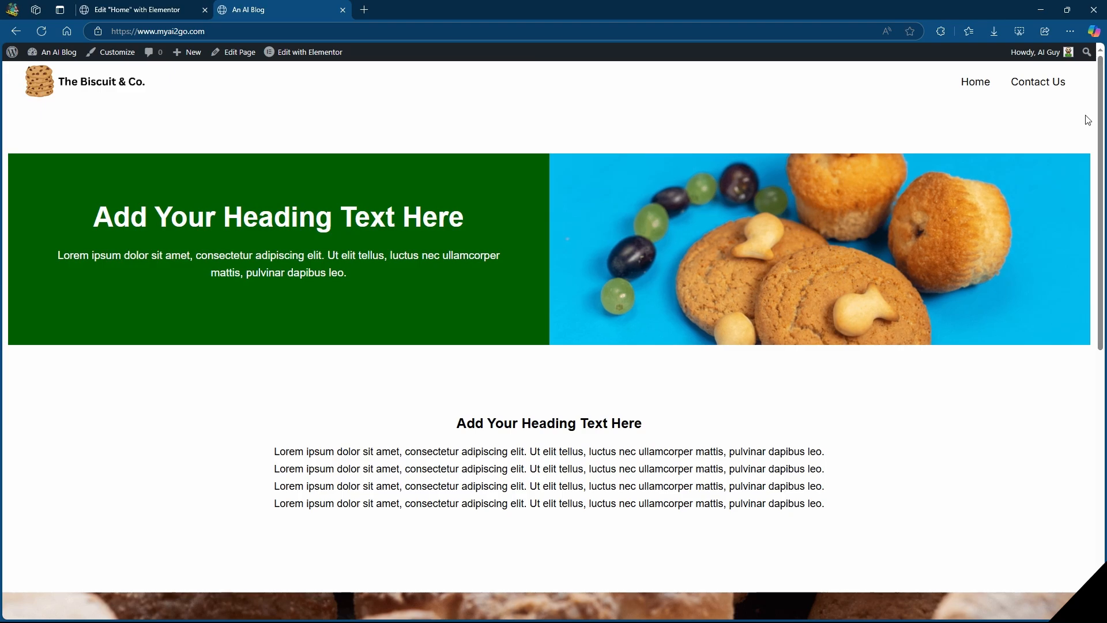